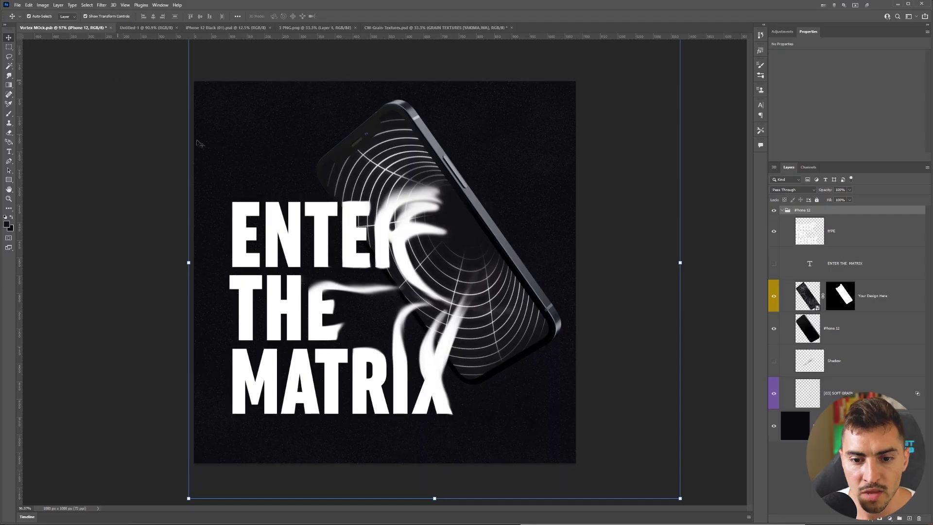
Switch to the iPhone 12 Black mockup document and hide its Info overlay layer.
scroll(460, 119, down, 1)
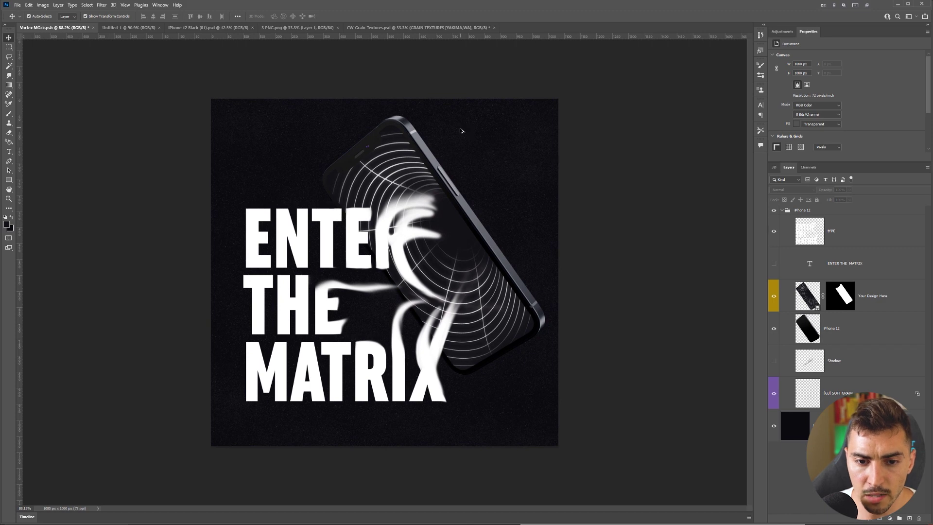
scroll(462, 130, up, 1)
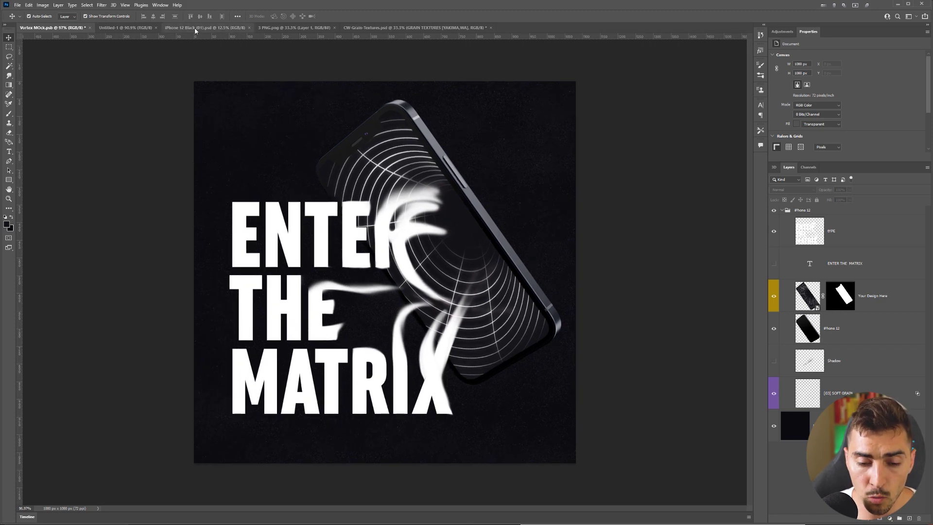
click(208, 27)
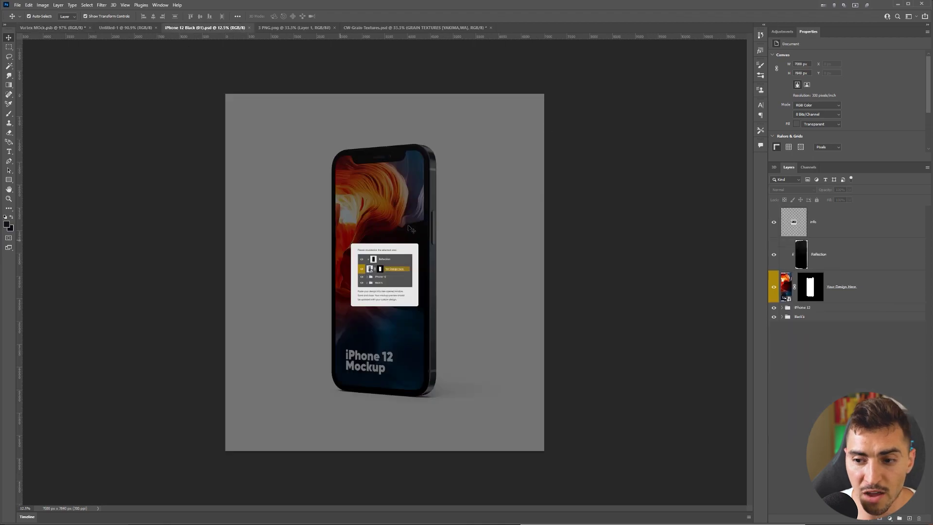
click(773, 222)
key(ctrl+plus)
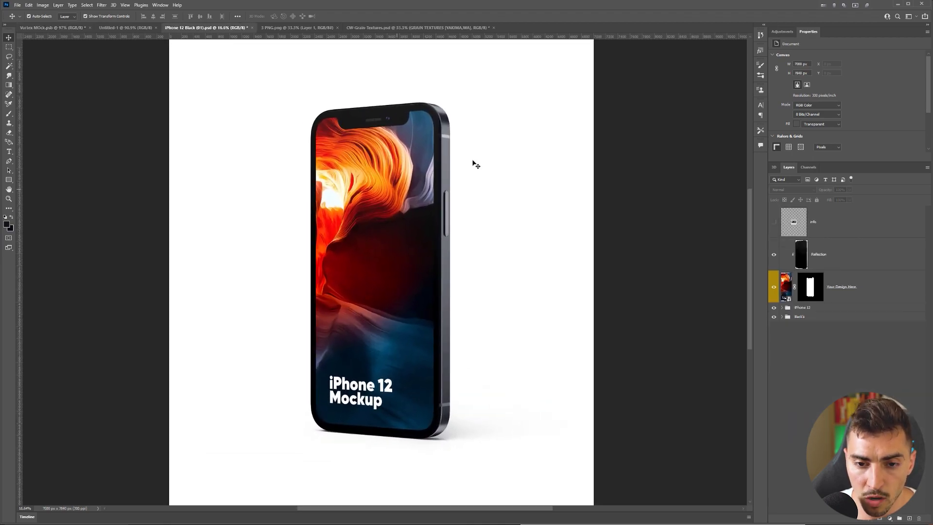
scroll(511, 266, down, 2)
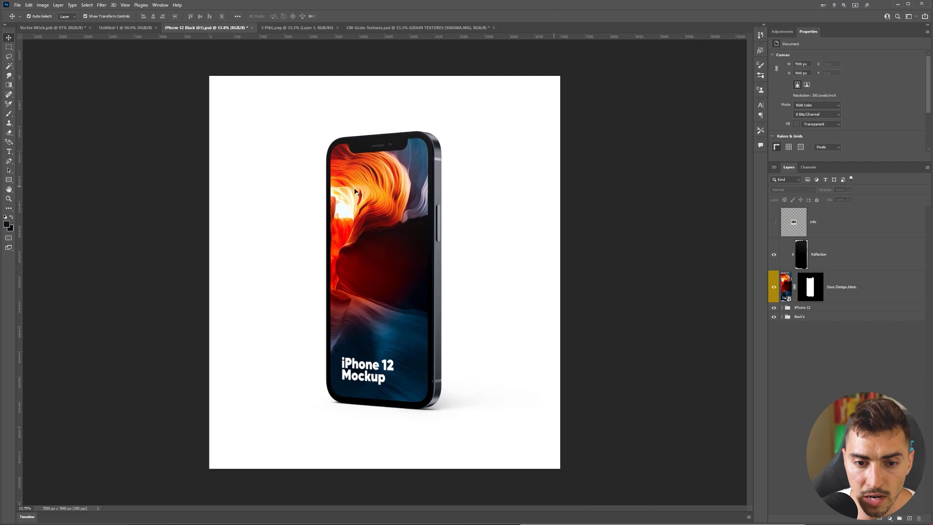
View the circular wireframe in 3 PNG.png, followed by the CW-Grain-Textures document.
click(297, 28)
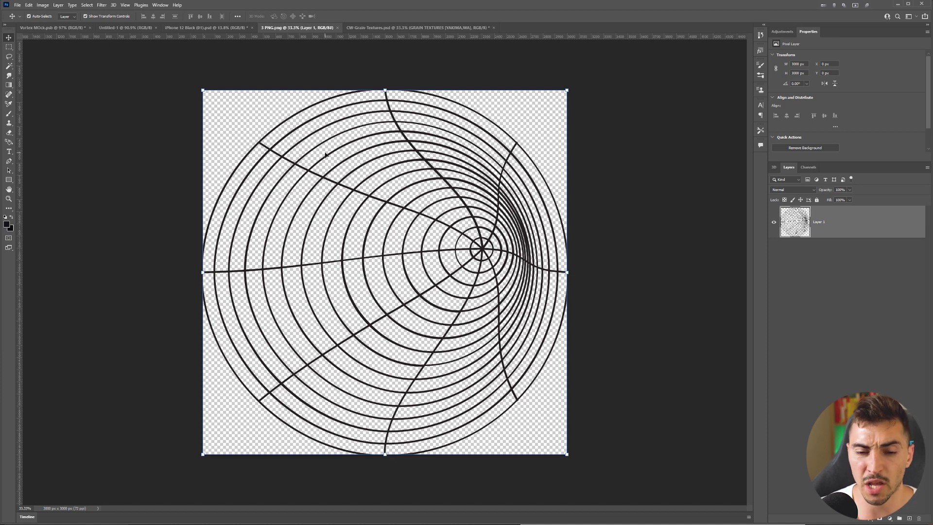
click(394, 27)
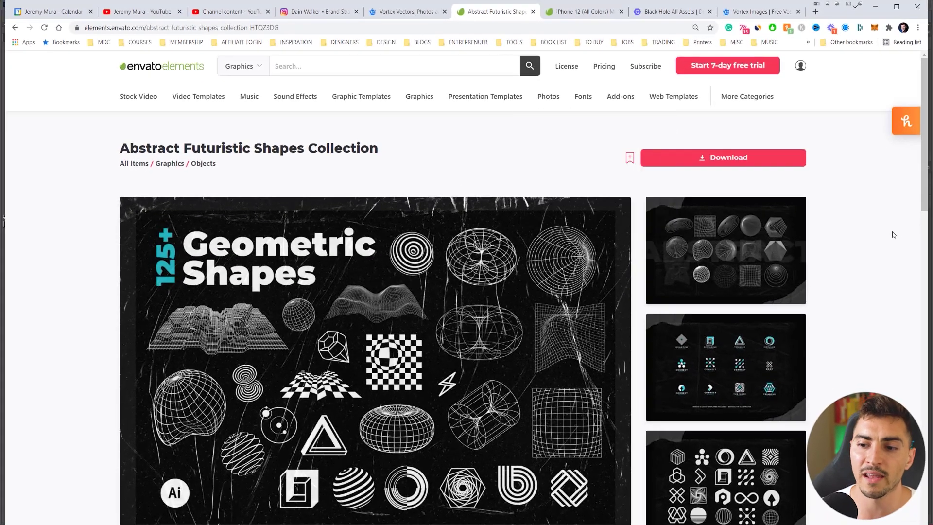
Examine the Abstract Futuristic Shapes Collection page on Envato Elements in the web browser.
scroll(898, 235, down, 1)
scroll(583, 292, up, 1)
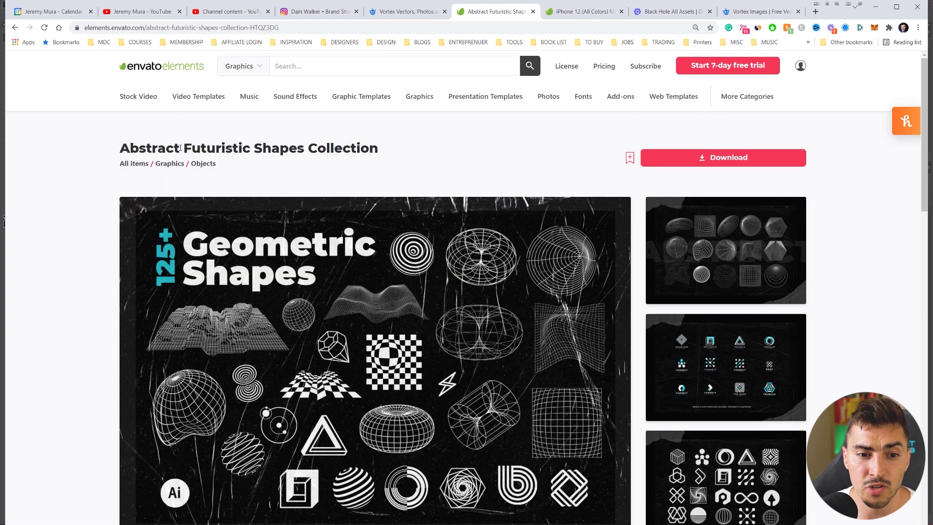
drag(180, 148, 279, 147)
click(462, 150)
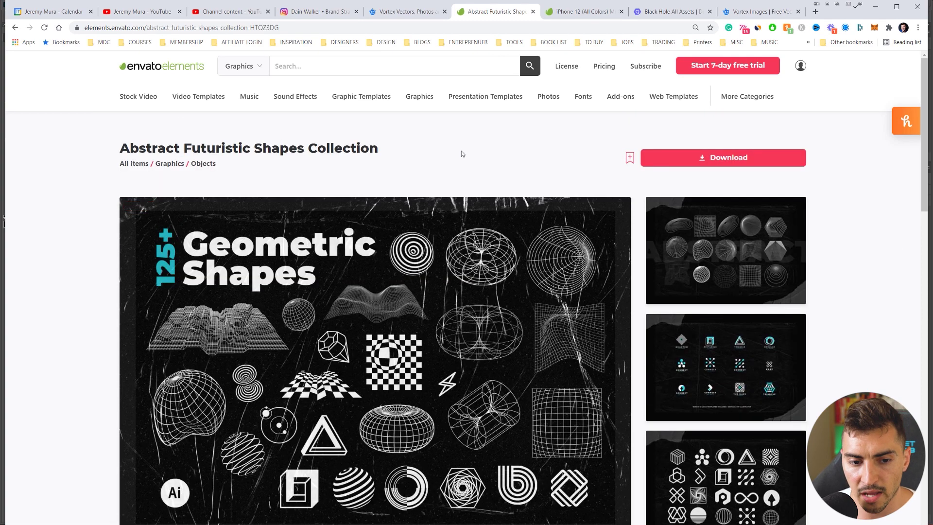
scroll(463, 153, down, 1)
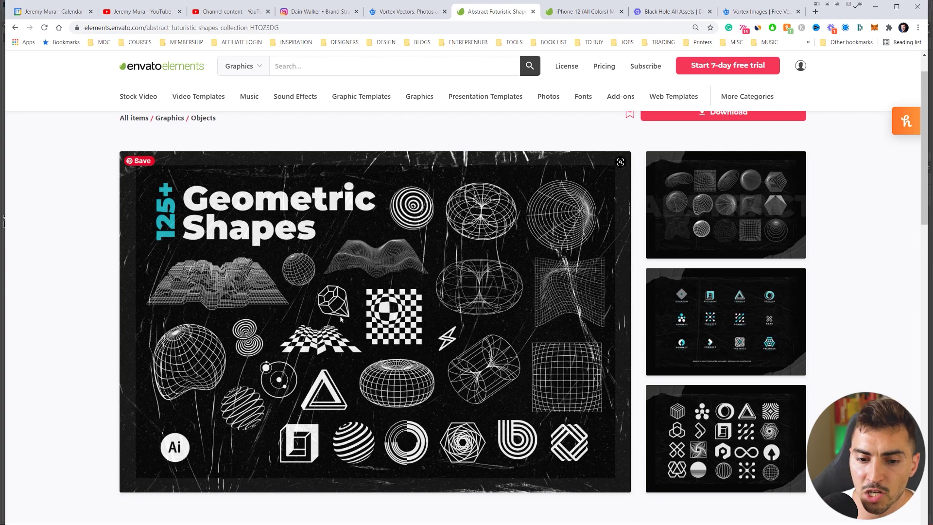
scroll(722, 204, down, 1)
Browse the collection's enlarged preview images from the second abstract shapes sheet through the "What's included?" slide.
click(721, 208)
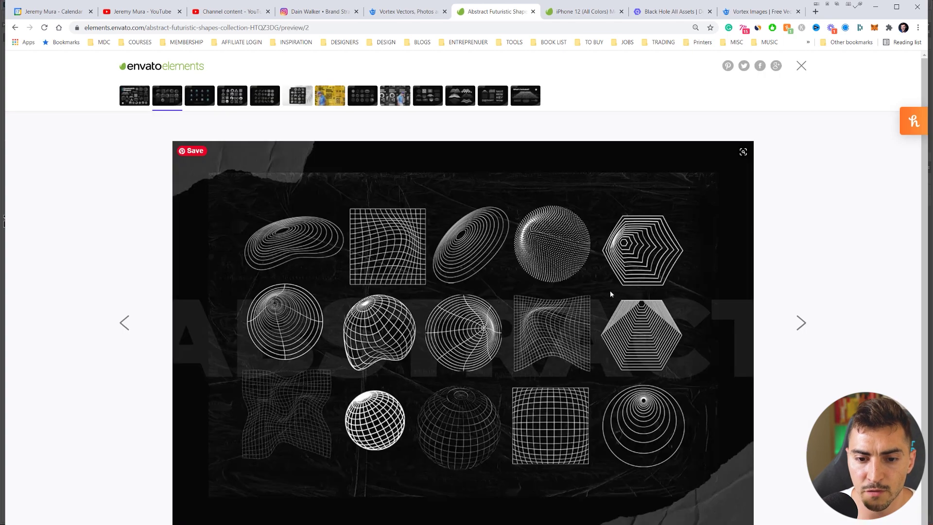
key(Right)
key(Right)
key(Right)
key(Right)
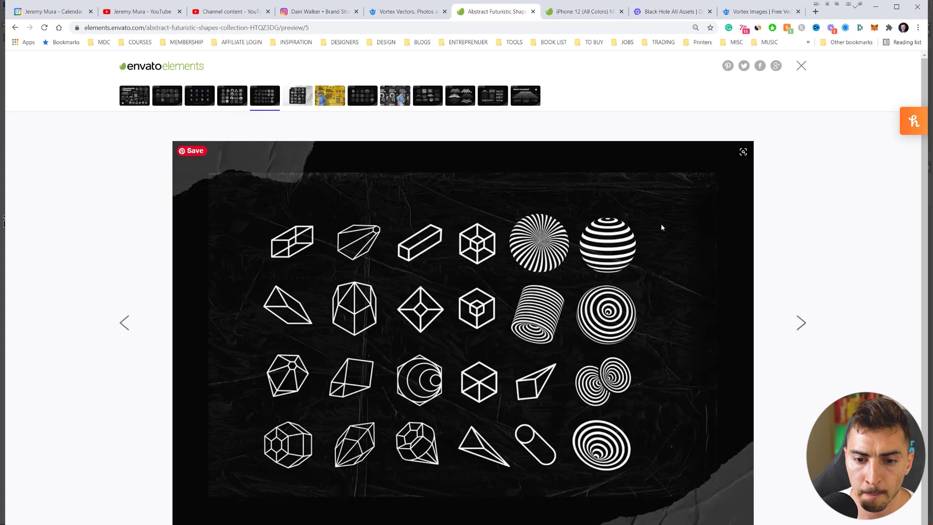
key(Right)
key(Right)
key(Right)
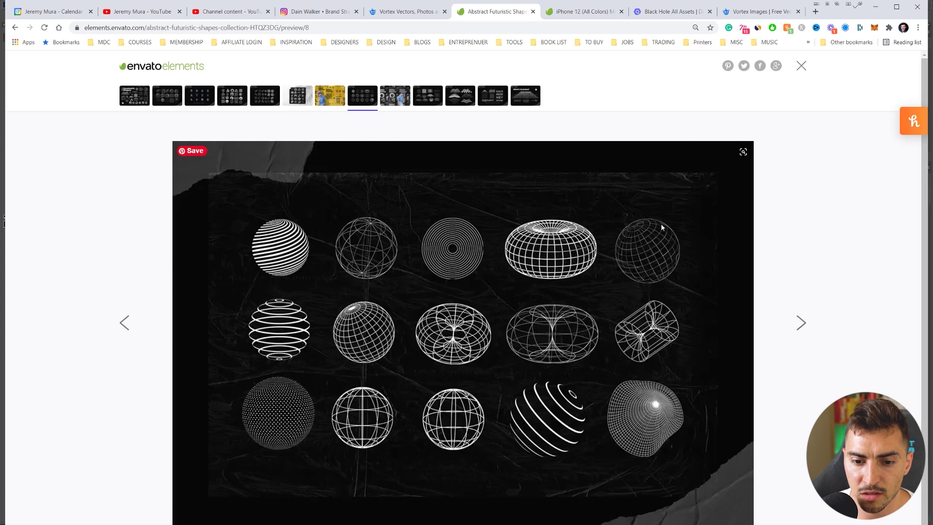
key(Left)
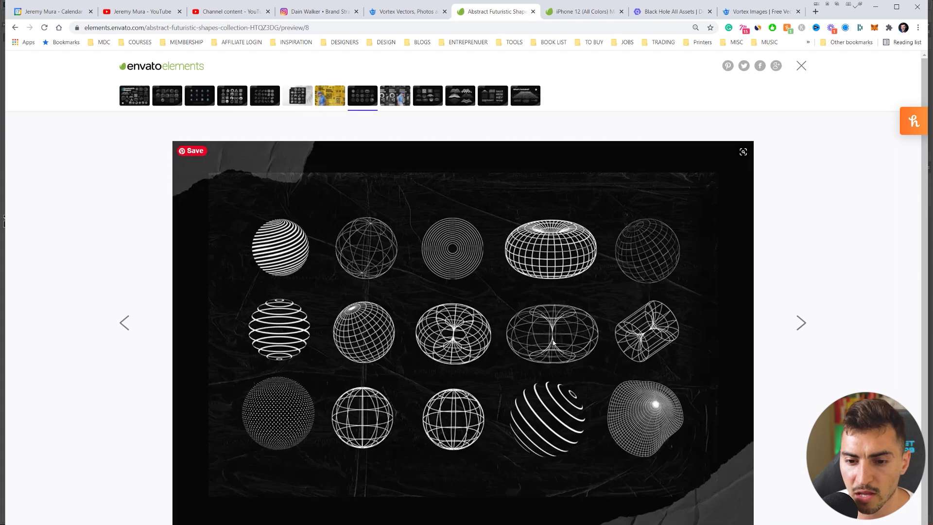
key(Right)
key(Right)
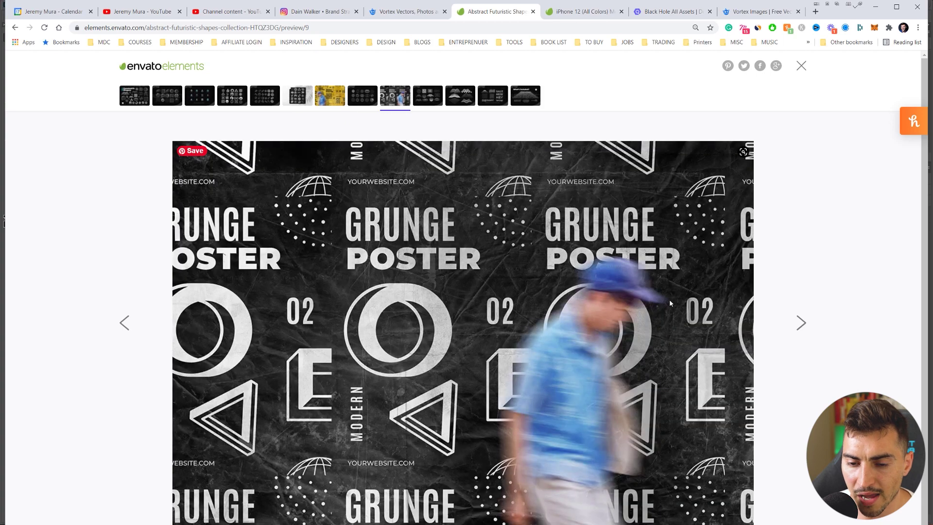
key(Right)
key(Right)
key(Right)
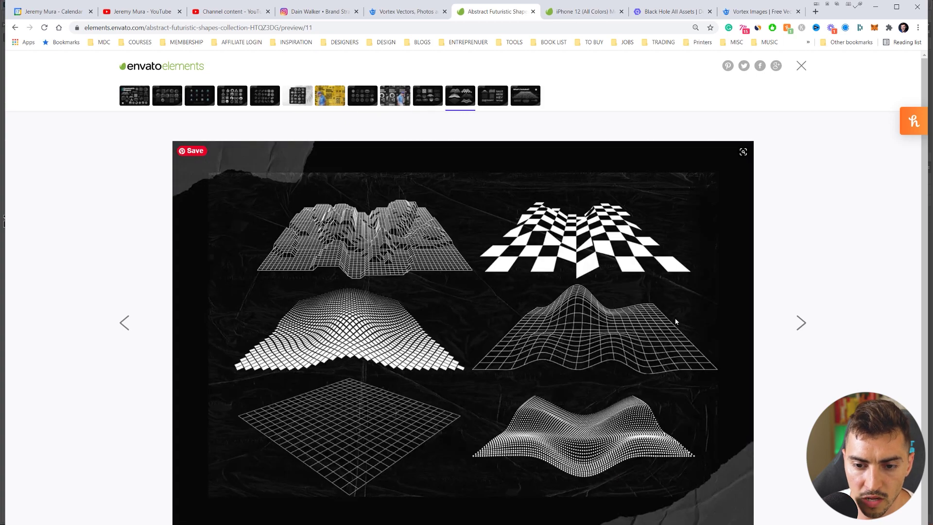
key(Down)
key(Up)
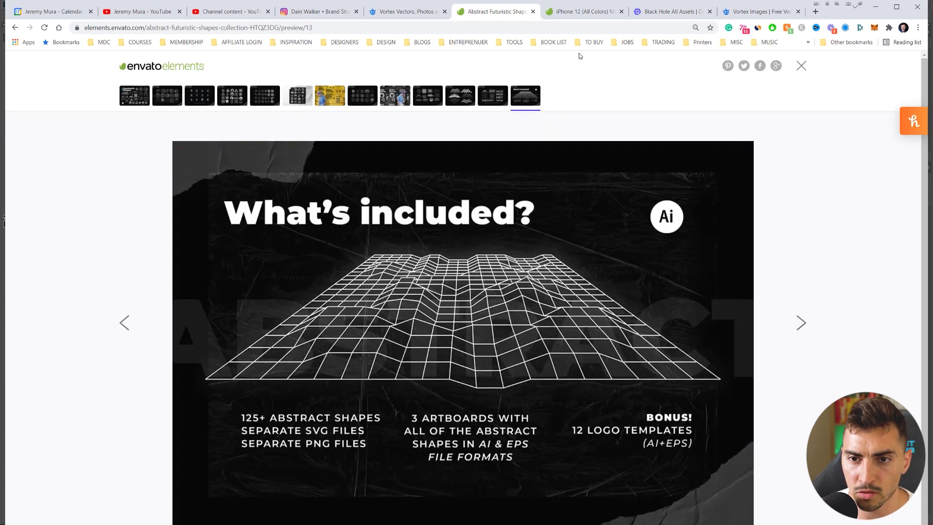
Review the iPhone 12 (All Colors) Mockup page, including its item details and enlarged preview image.
click(580, 15)
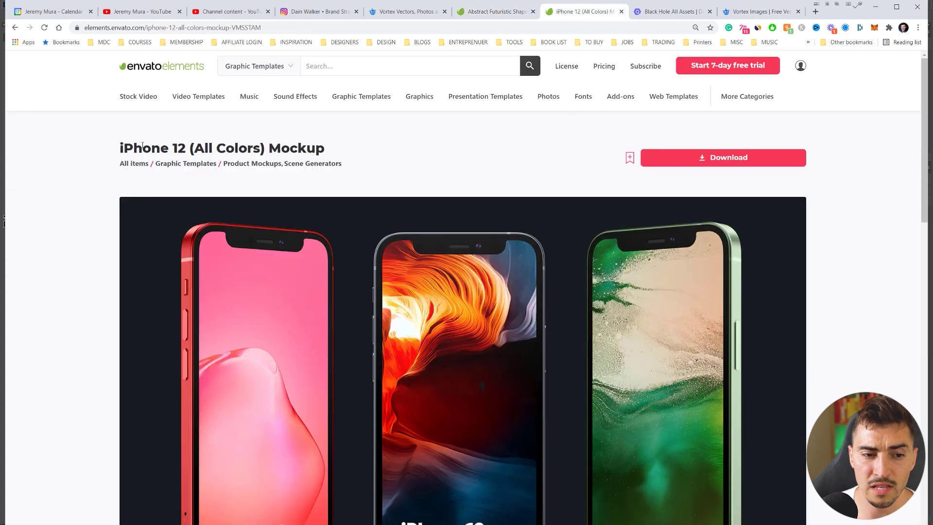
scroll(430, 152, down, 1)
scroll(506, 334, down, 1)
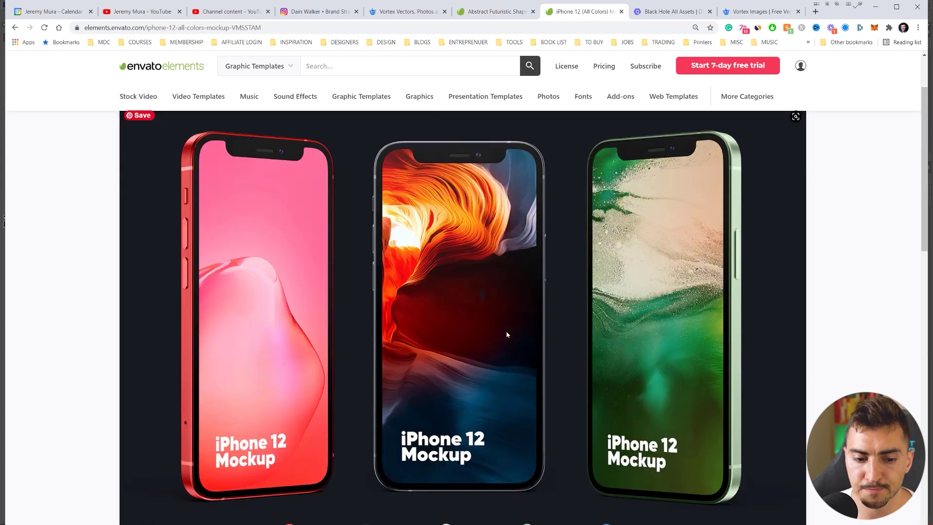
scroll(511, 360, down, 1)
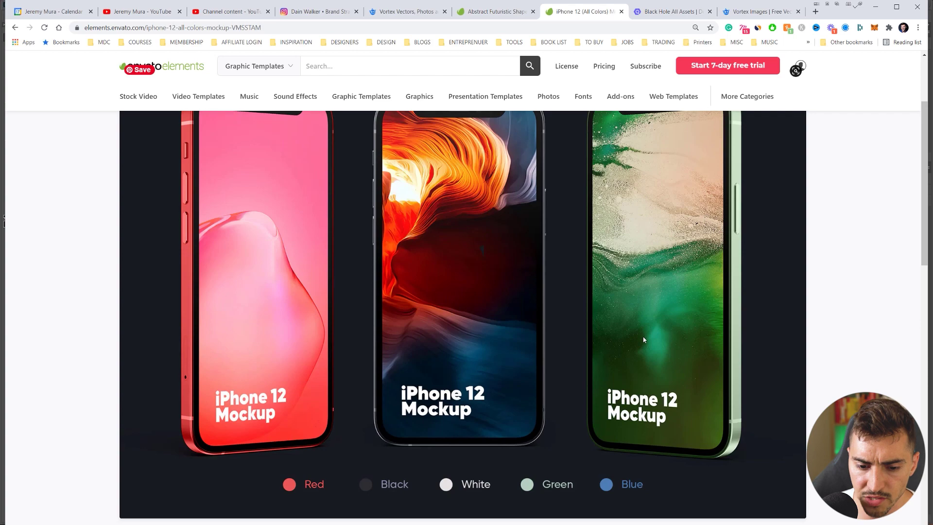
scroll(642, 338, down, 10)
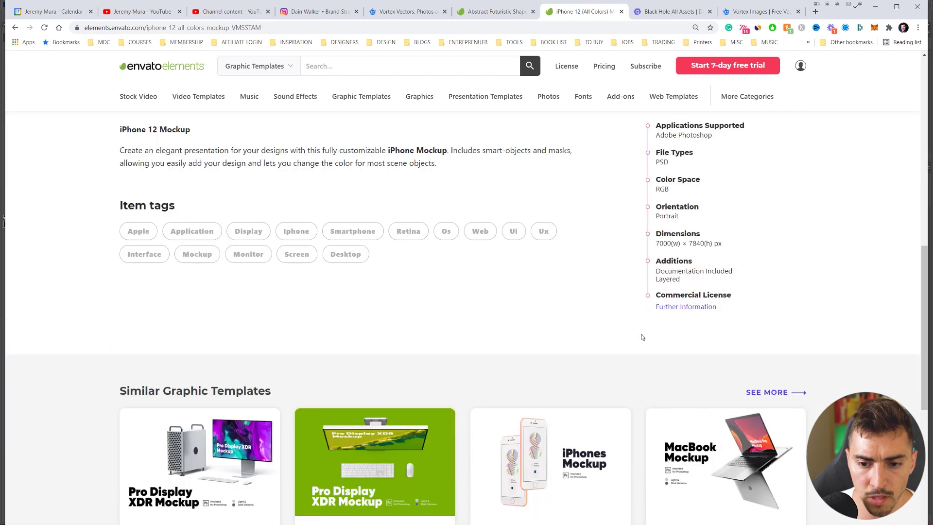
scroll(641, 337, up, 13)
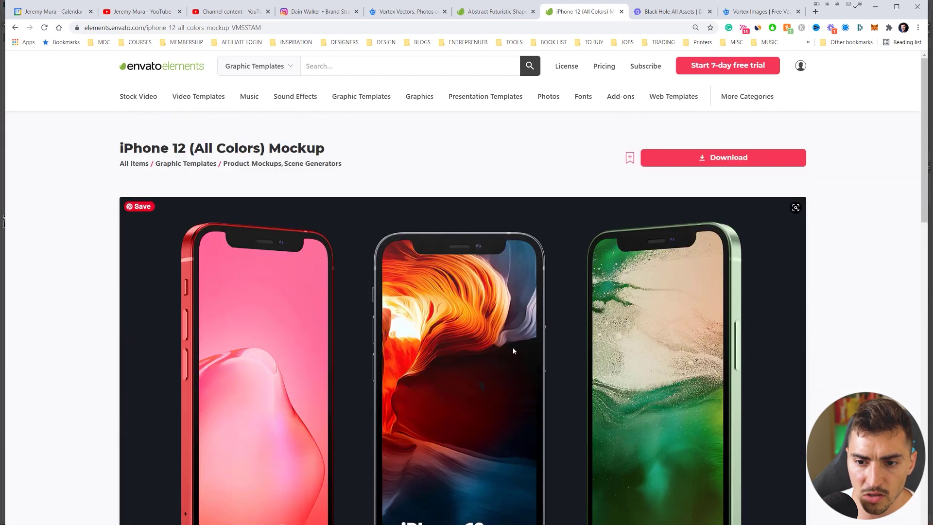
click(495, 332)
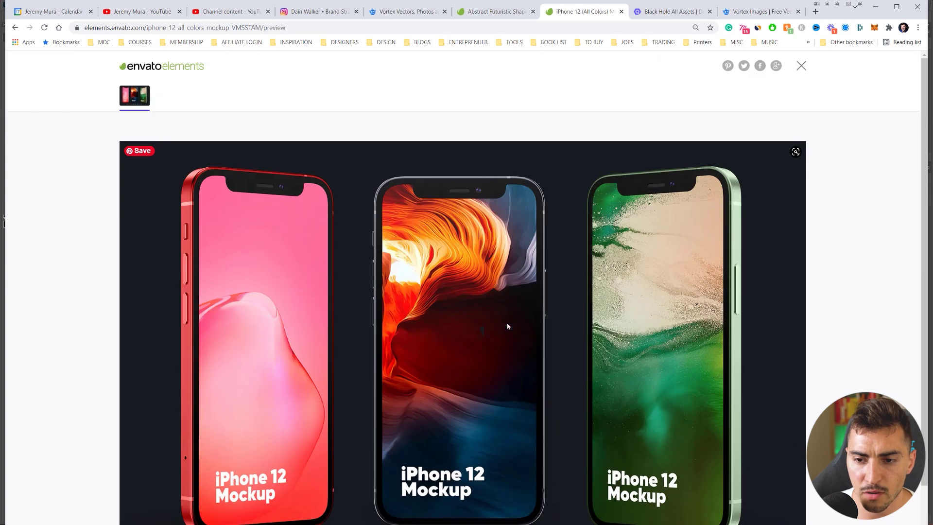
click(801, 66)
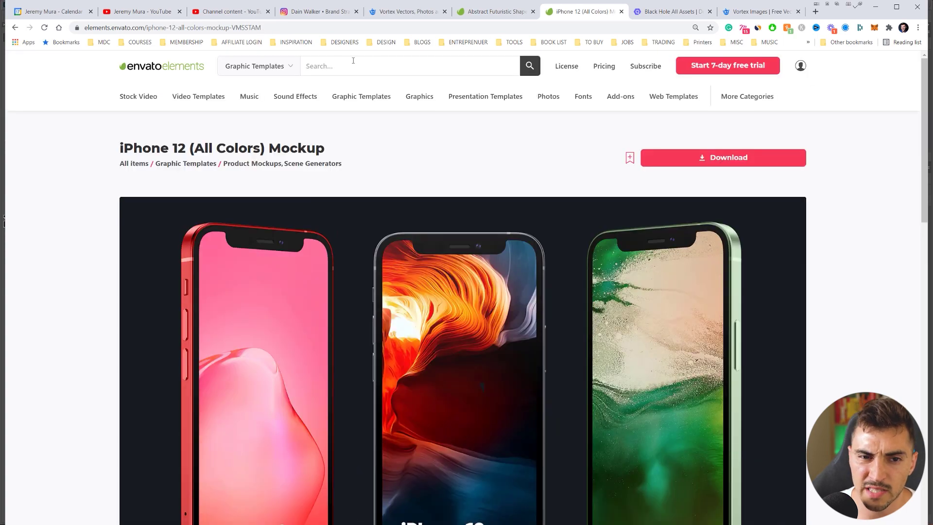
Search the Graphics category for "grunge dust textures".
click(278, 67)
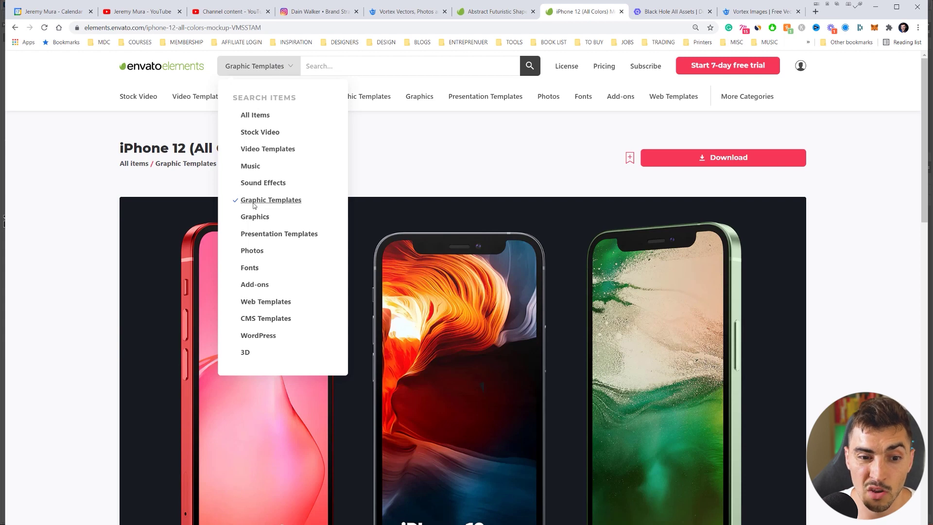
click(257, 217)
text(g)
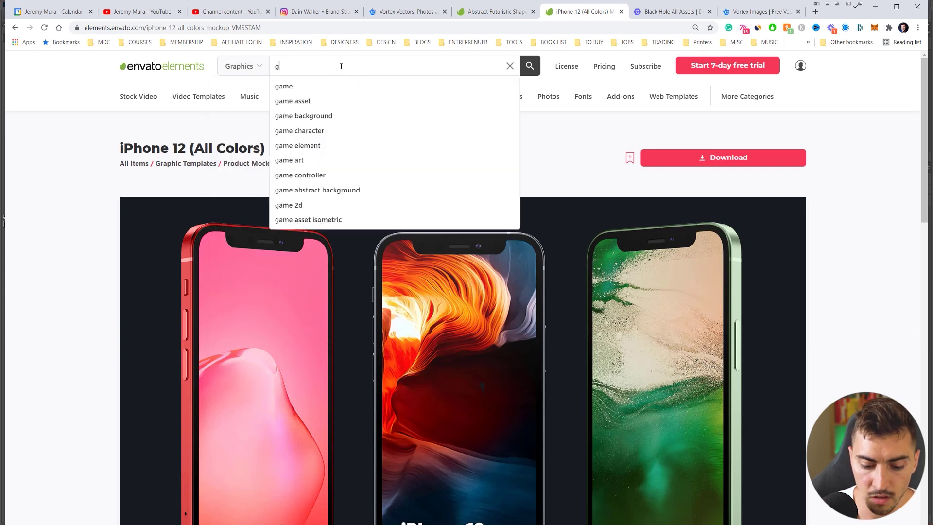
text(runge dust textures)
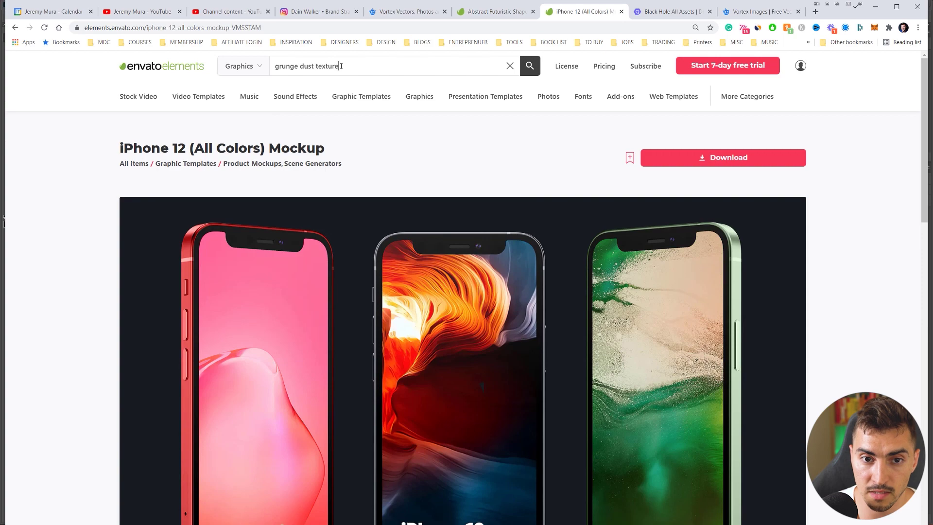
key(Return)
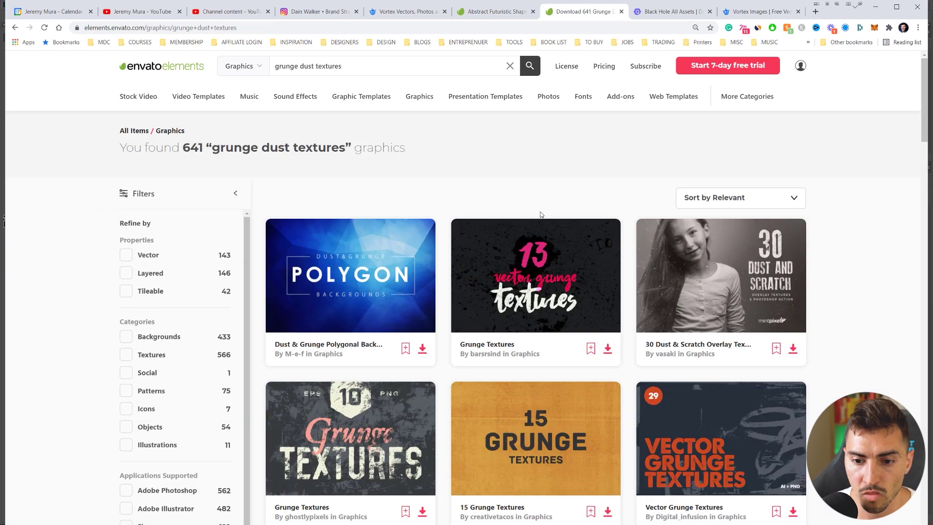
Look through the texture results and open the 16 Grunge Textures item page.
scroll(540, 215, down, 5)
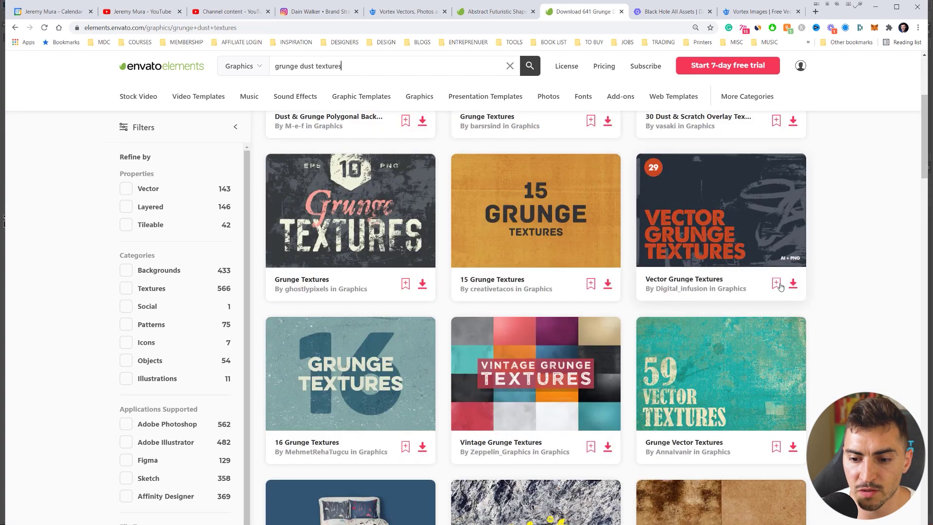
scroll(431, 370, down, 1)
click(396, 330)
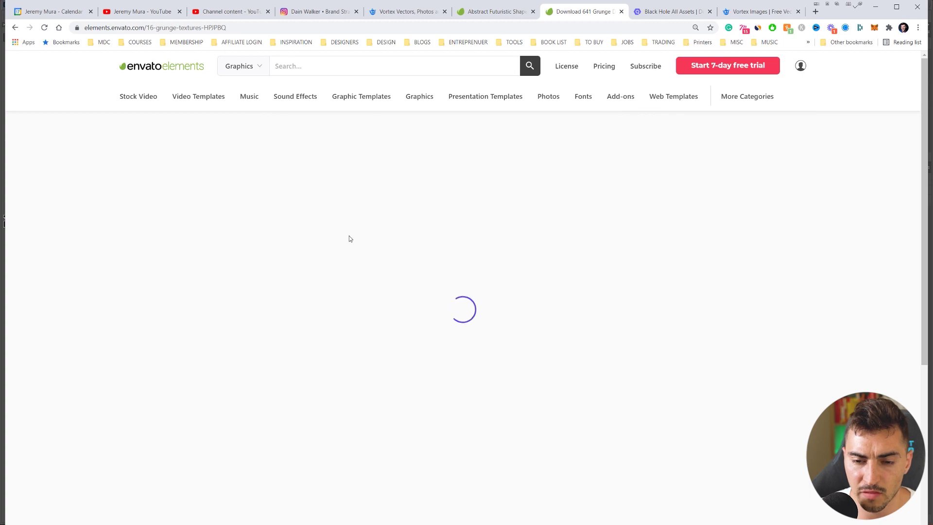
scroll(580, 257, down, 2)
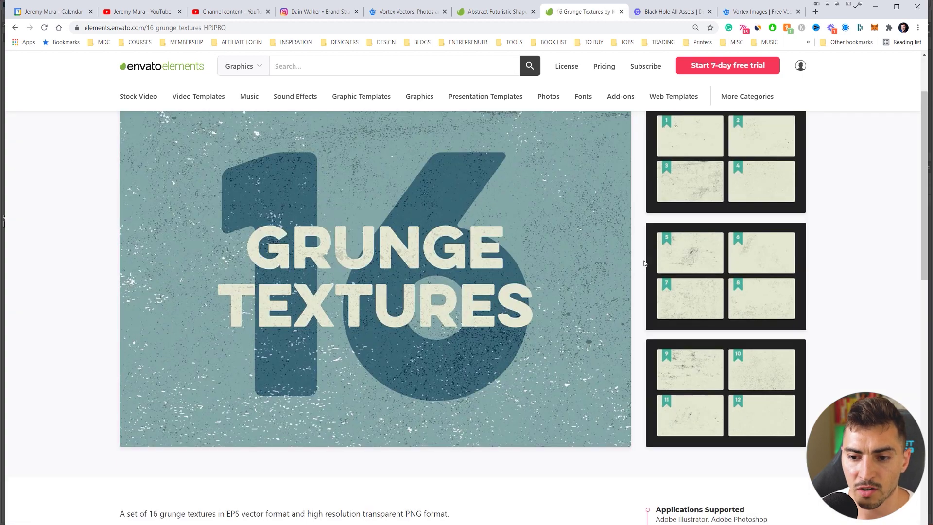
View the enlarged 16 Grunge Textures previews through textures 13 to 16, and return to the item page.
click(683, 272)
click(667, 330)
click(551, 226)
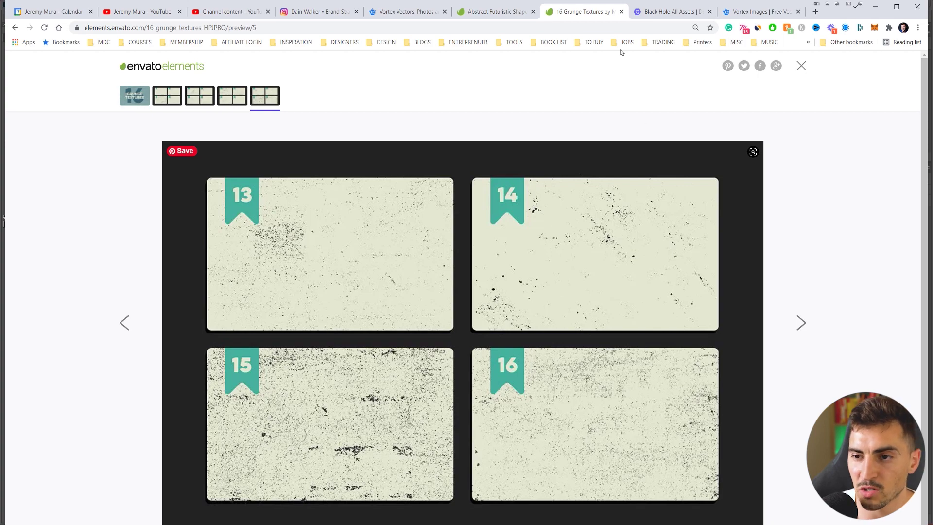
click(801, 65)
scroll(498, 194, down, 6)
scroll(490, 228, up, 6)
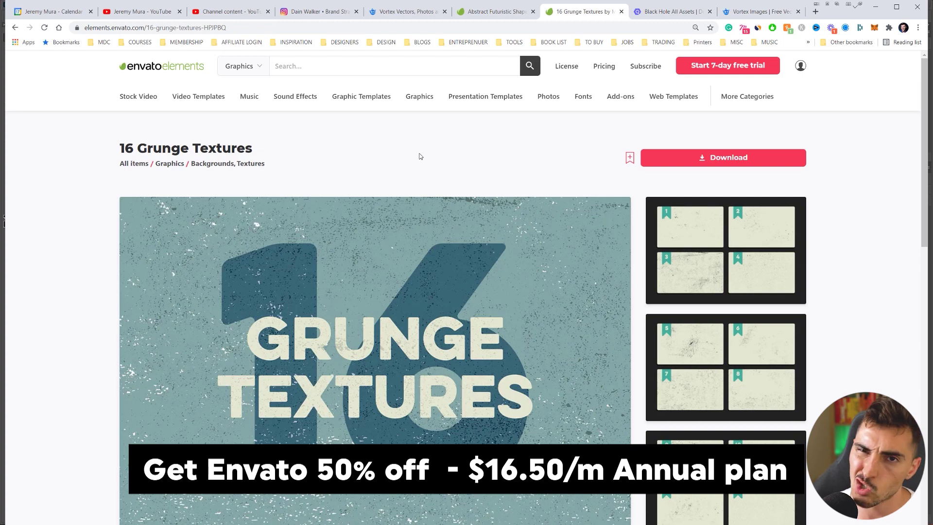
Search the 3D category for "bike".
click(245, 66)
click(247, 351)
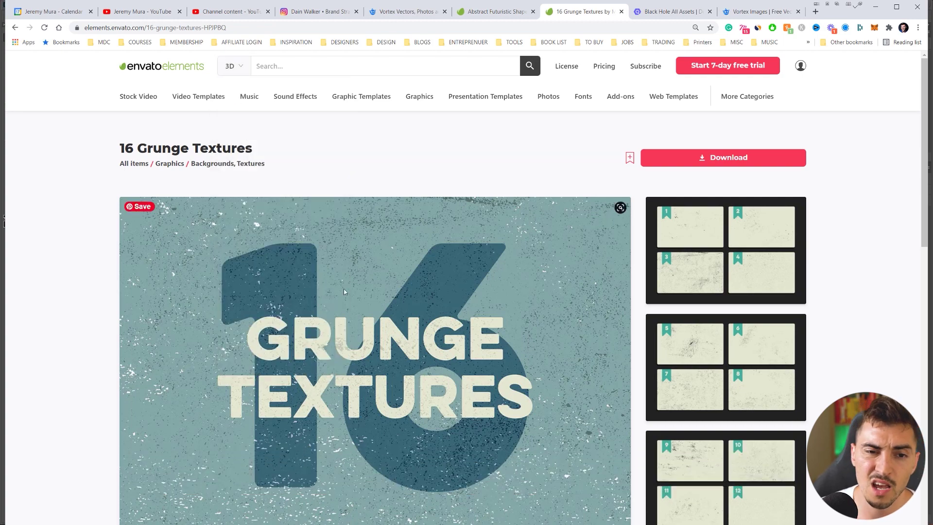
click(294, 63)
text(bike)
key(Return)
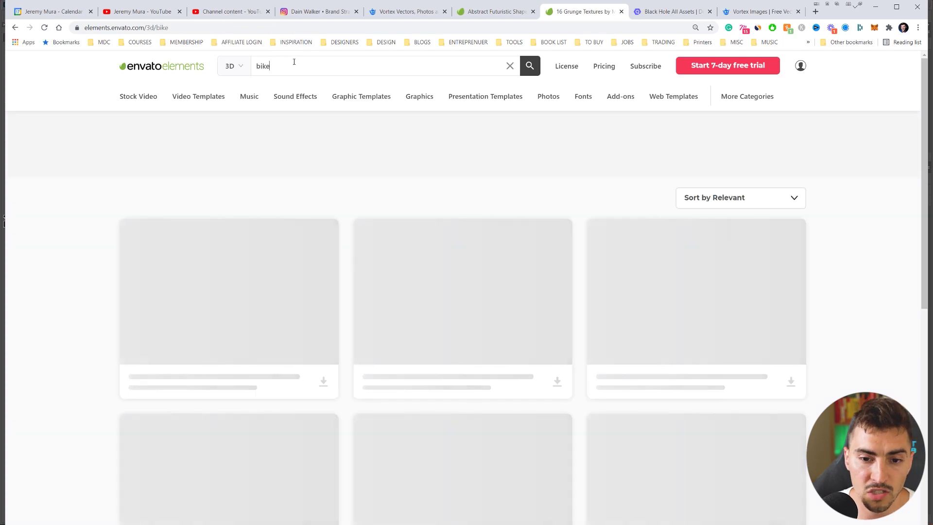
Look through the 3D bike models in the search results.
scroll(353, 159, down, 7)
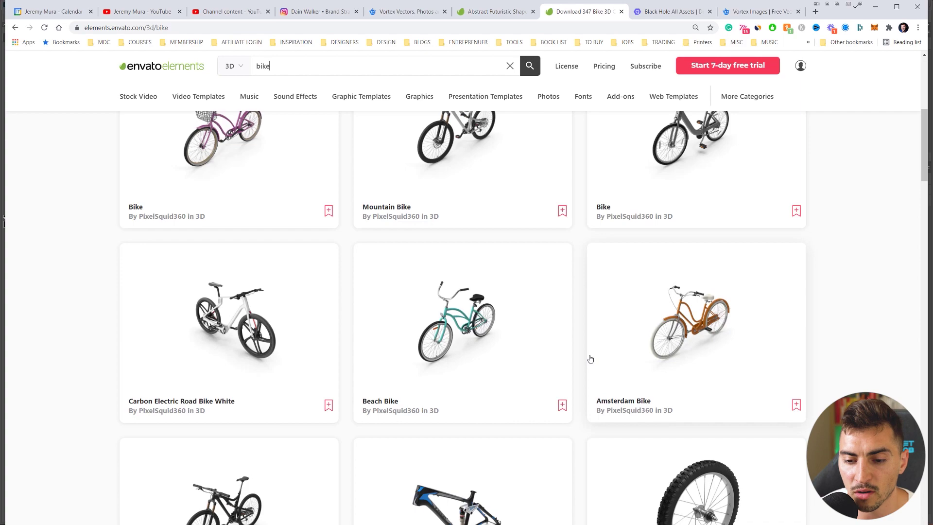
scroll(607, 349, down, 20)
scroll(635, 346, down, 3)
scroll(598, 329, up, 20)
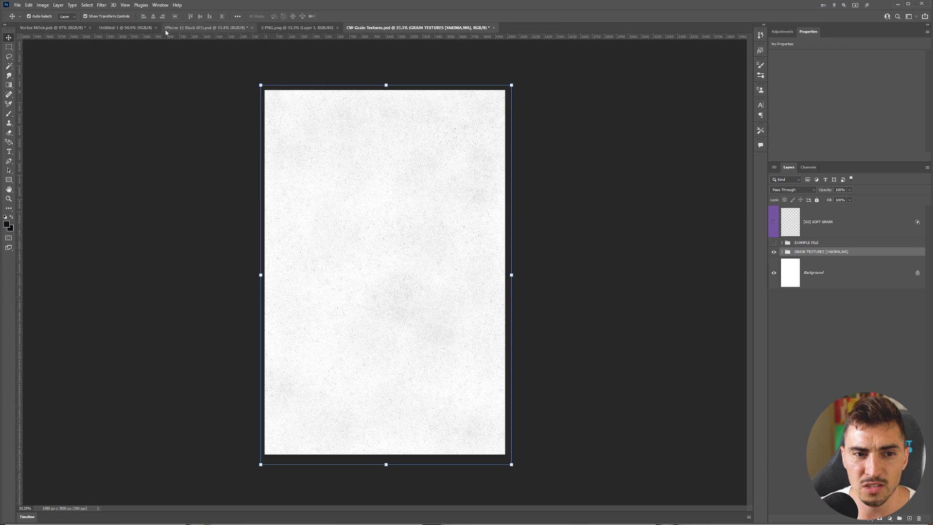
Switch to Photoshop and copy the iPhone 12 group from the iPhone 12 Black (01) mockup into the Untitled-1 document.
click(202, 29)
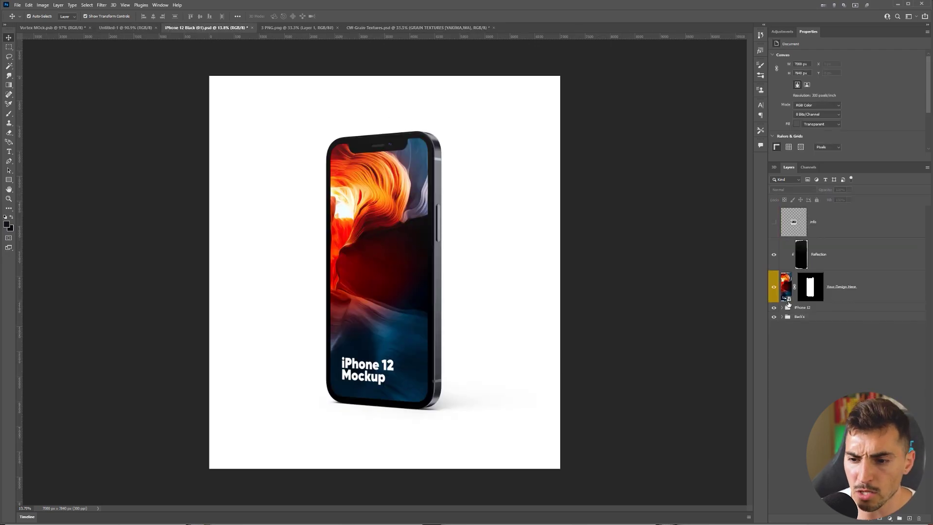
drag(787, 295, 371, 292)
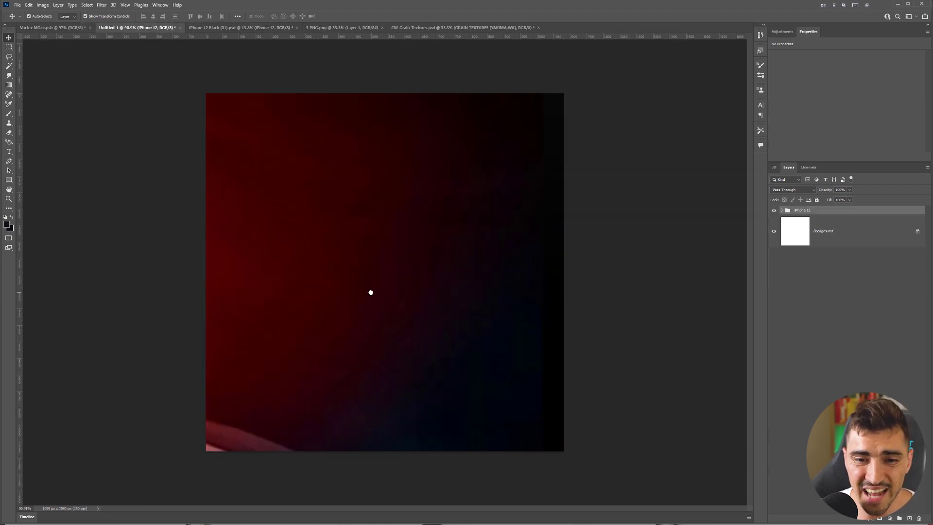
scroll(371, 297, down, 8)
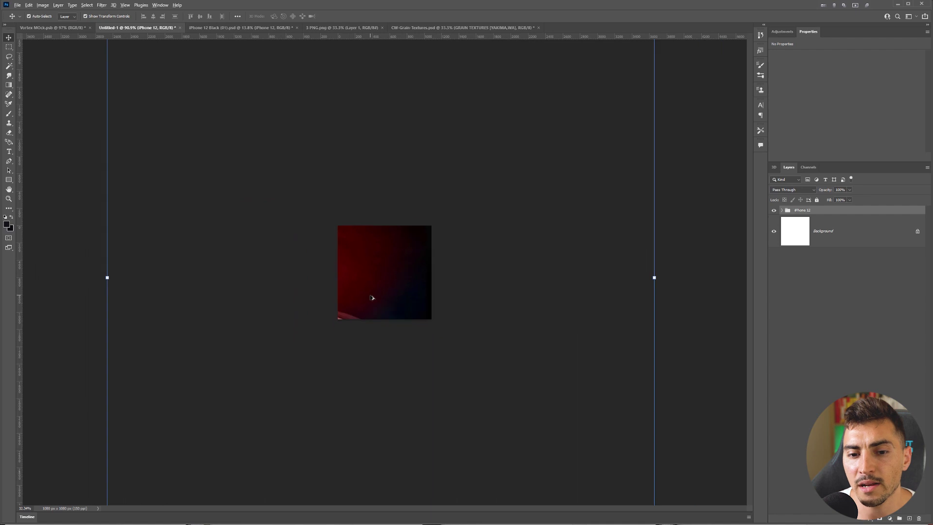
Scale the iPhone 12 group down proportionally so the whole phone fits on the square canvas, slightly right of its centre.
drag(603, 65, 387, 262)
scroll(386, 265, up, 5)
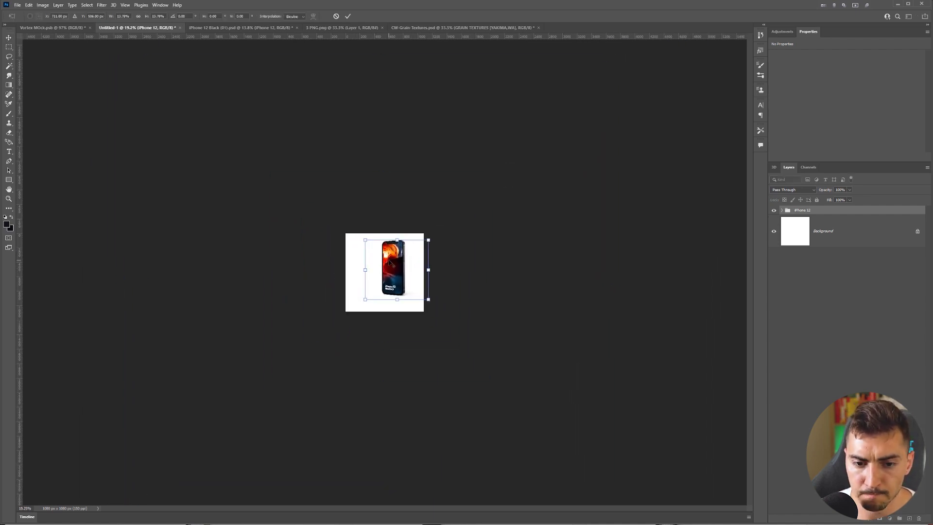
key(Return)
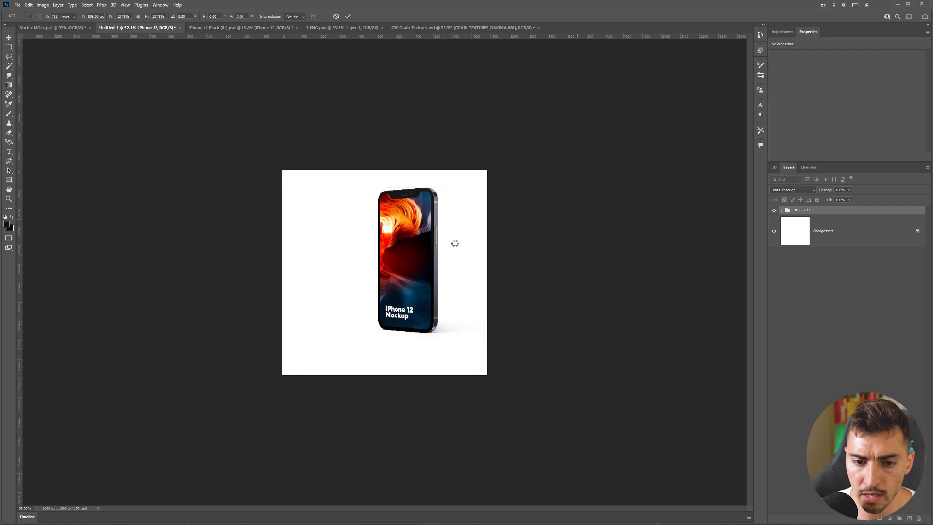
scroll(414, 252, up, 2)
drag(422, 245, 434, 260)
key(ctrl+z)
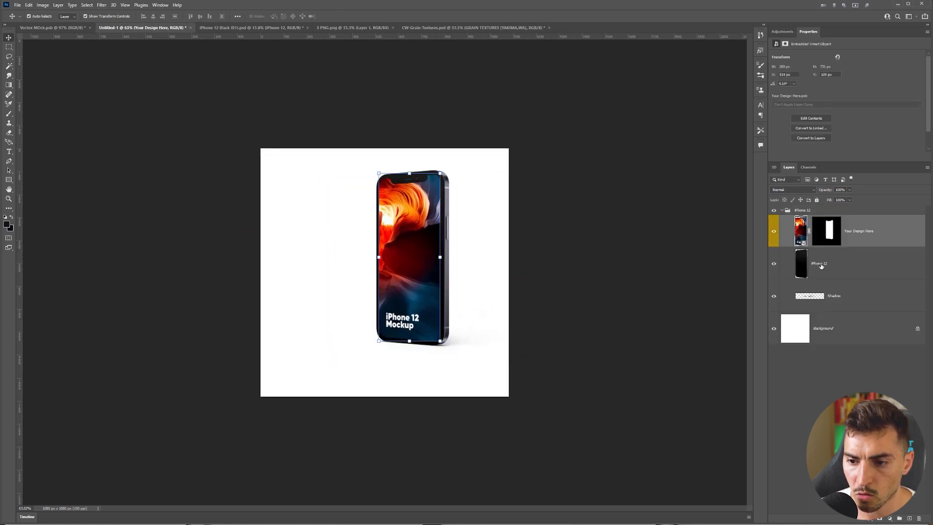
Hide and delete the white Background layer and the phone's Shadow layer.
click(774, 328)
scroll(462, 277, up, 1)
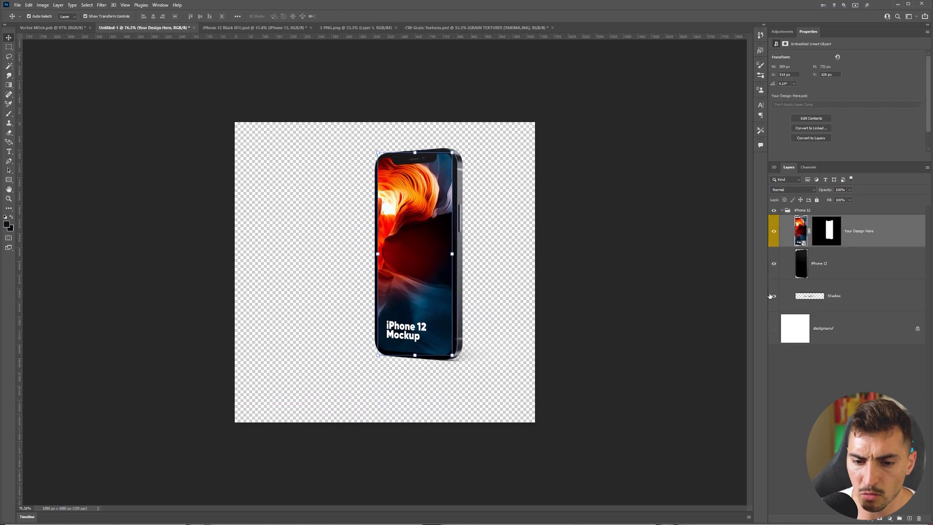
scroll(457, 361, up, 2)
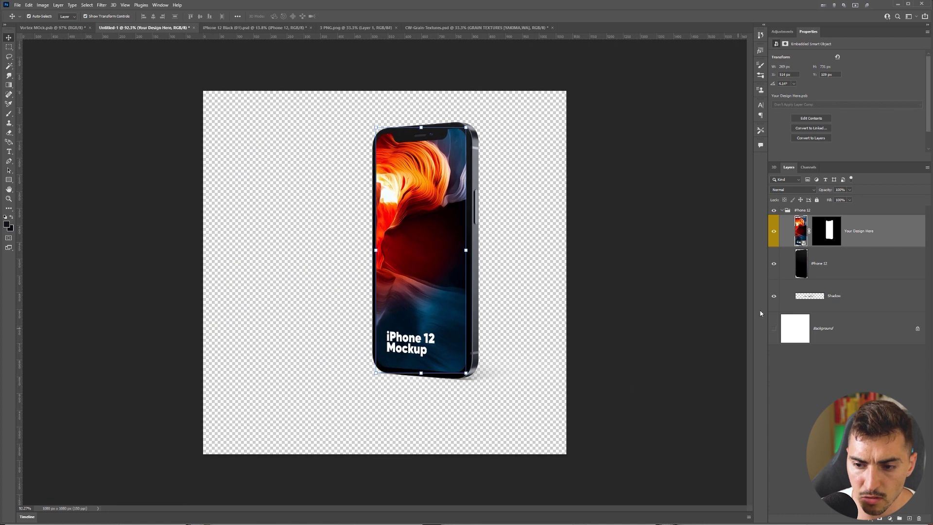
click(774, 295)
click(840, 314)
shift+click(849, 298)
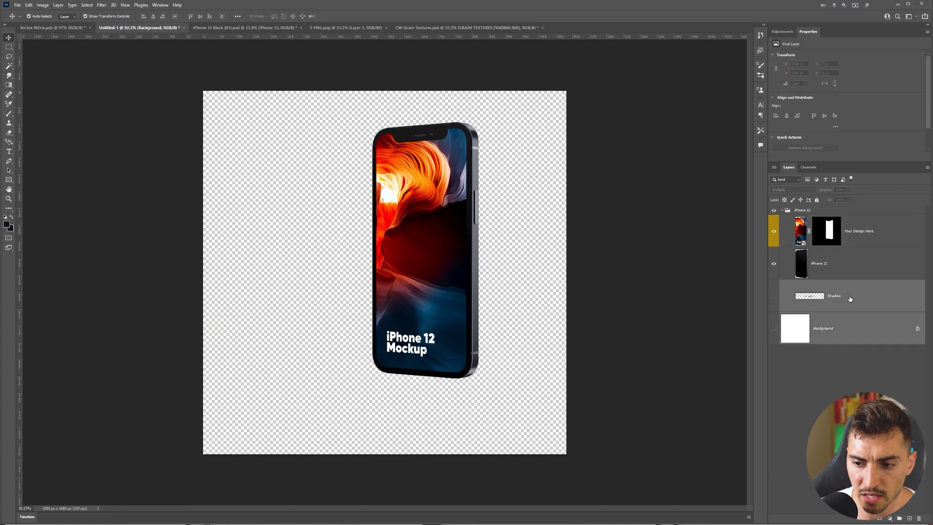
key(Delete)
Rotate the whole iPhone 12 group counter-clockwise so the phone leans diagonally, and position it in the canvas's upper right area.
click(795, 211)
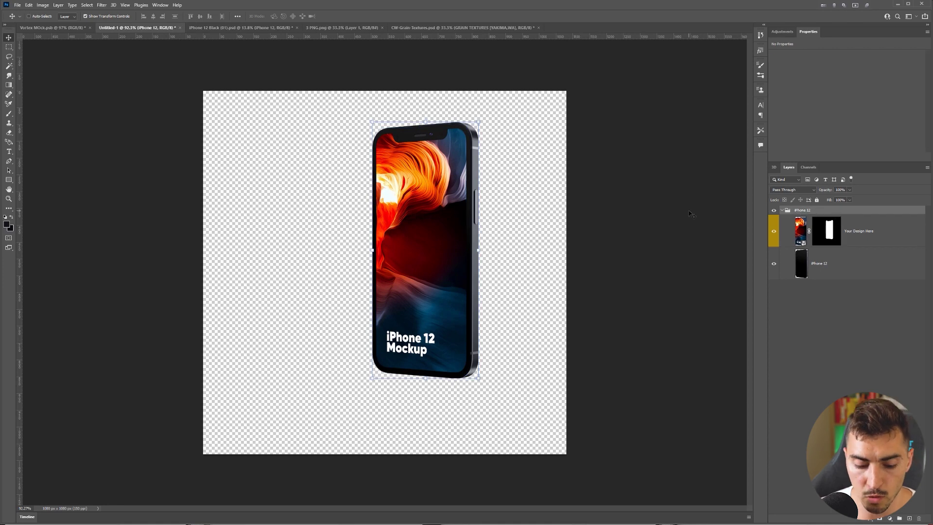
key(ctrl+t)
drag(488, 118, 416, 93)
drag(537, 331, 574, 316)
drag(516, 314, 519, 296)
key(Return)
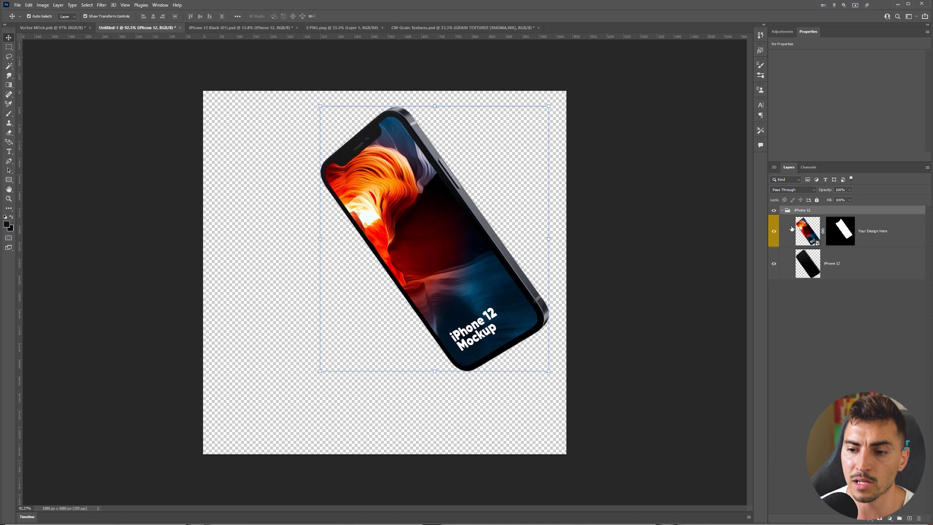
Open the contents of the Your Design Here smart object and copy the vortex line shape from 3 PNG.png into it.
double_click(805, 231)
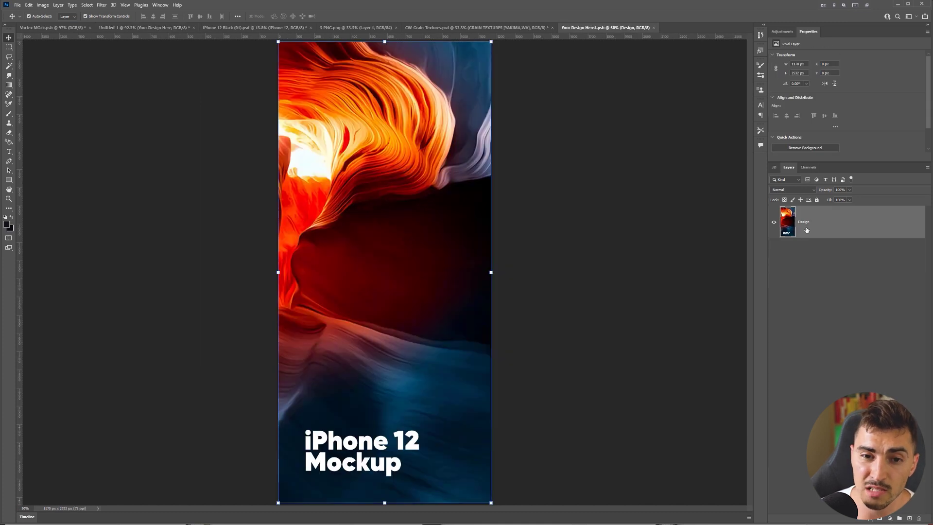
scroll(634, 213, down, 1)
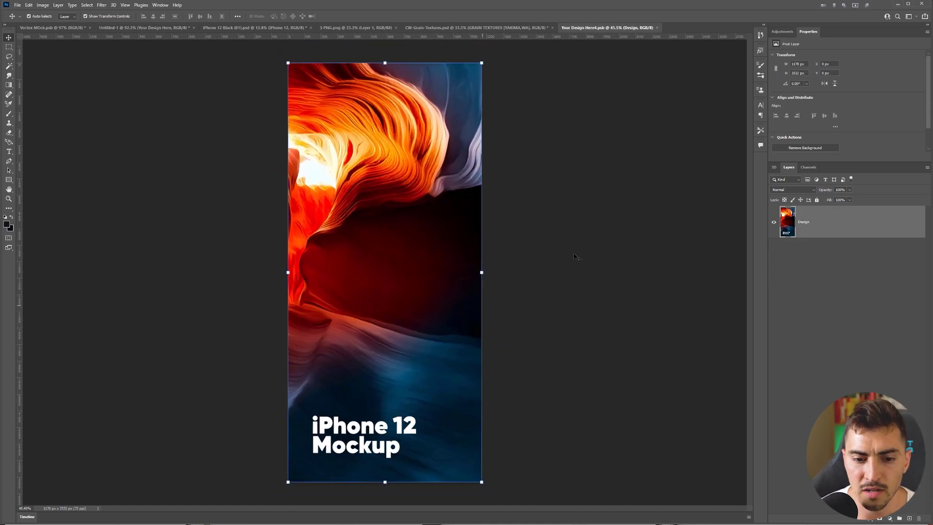
key(ctrl+shift+Tab)
key(ctrl+shift+Tab)
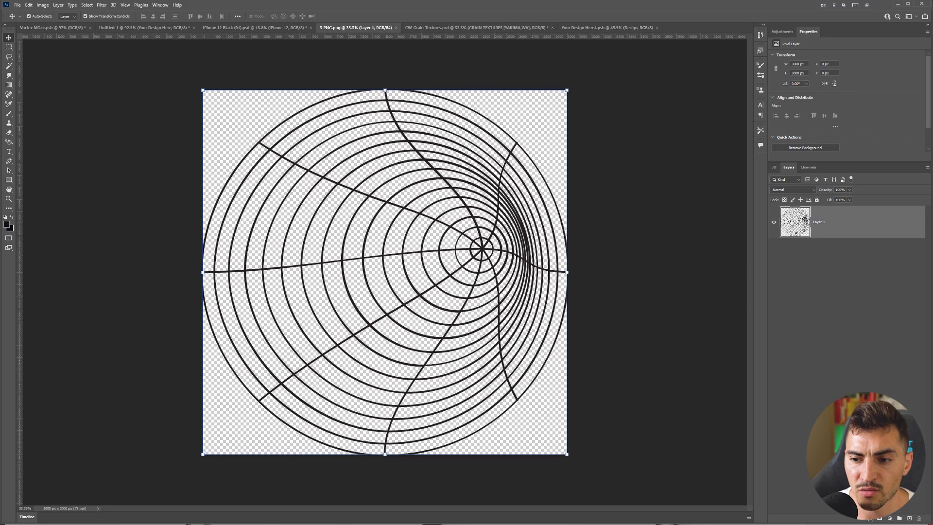
drag(829, 233, 418, 243)
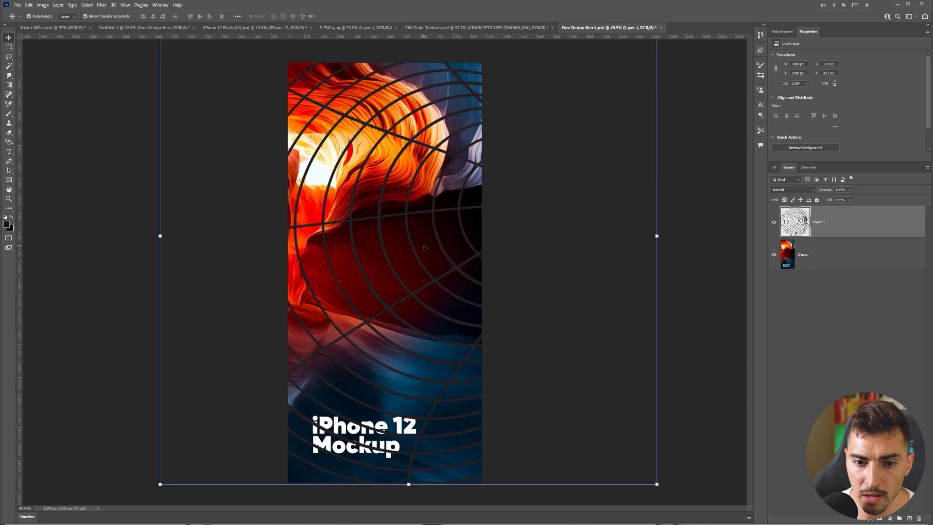
Transform the vortex to about 67% width and 84% height, placing its centre near the right edge of the phone screen design.
scroll(426, 250, down, 3)
scroll(426, 250, down, 1)
key(ctrl+t)
drag(554, 93, 511, 138)
drag(510, 403, 504, 398)
mouse_move(390, 348)
mouse_down()
mouse_move(378, 355)
mouse_move(368, 347)
mouse_move(378, 345)
mouse_up()
drag(363, 396, 363, 434)
key(ctrl+z)
drag(231, 264, 261, 266)
drag(396, 271, 391, 271)
drag(257, 267, 280, 266)
drag(361, 266, 357, 266)
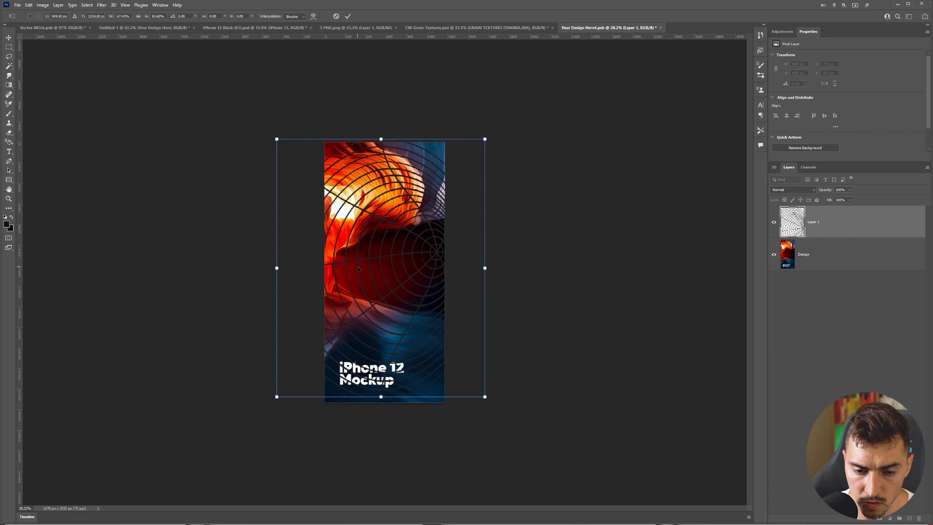
key(Return)
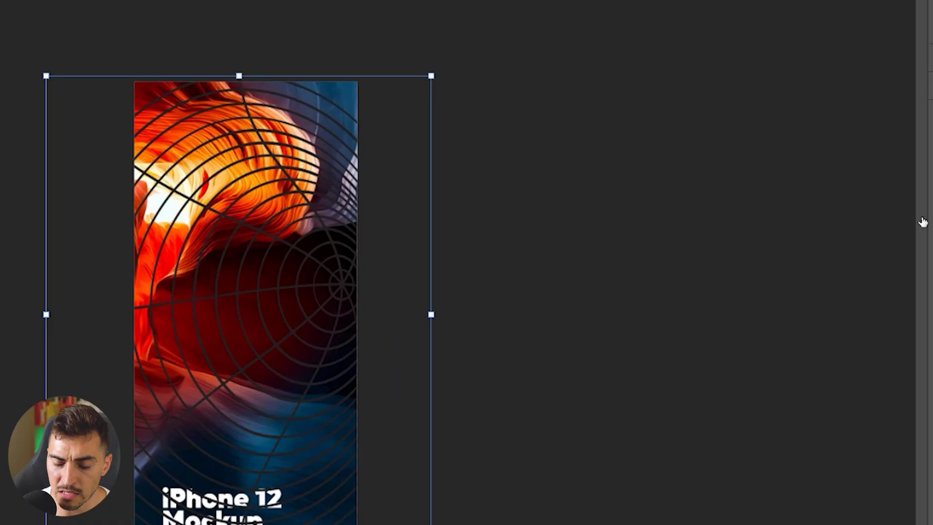
Apply a white Color Overlay with Normal blending and 100% opacity to the vortex layer.
double_click(922, 222)
drag(536, 204, 339, 128)
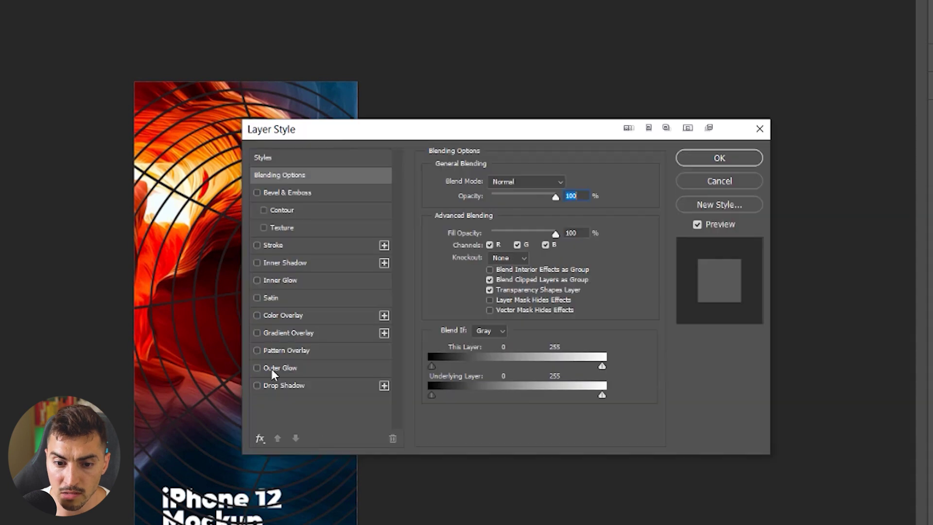
click(280, 316)
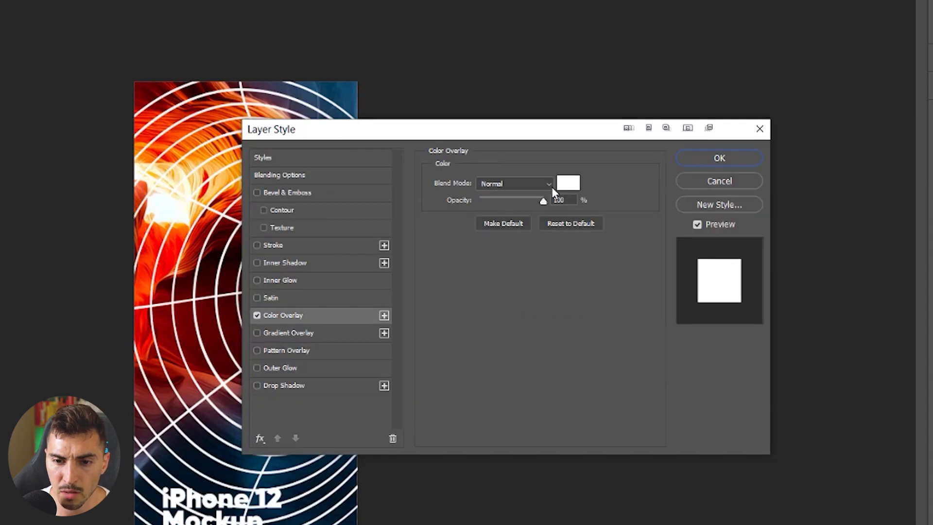
mouse_move(543, 201)
mouse_down()
mouse_move(482, 202)
mouse_move(547, 203)
mouse_up()
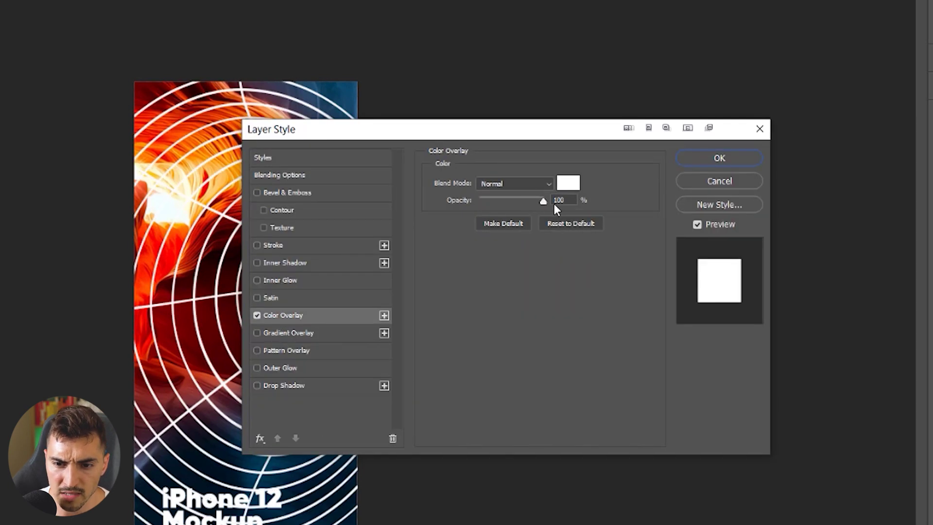
click(557, 201)
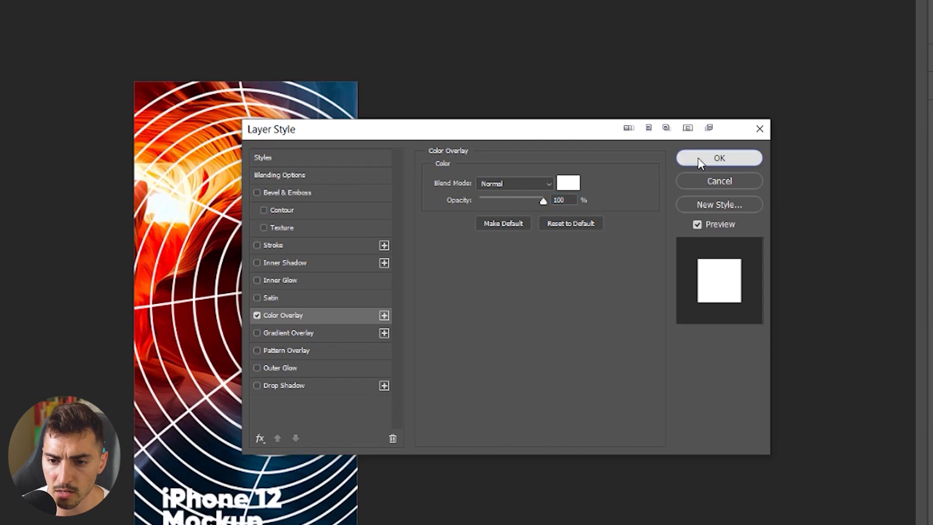
click(718, 158)
Hide the Design layer and add a solid color fill of #0e0d10 directly beneath the vortex layer.
scroll(209, 260, up, 2)
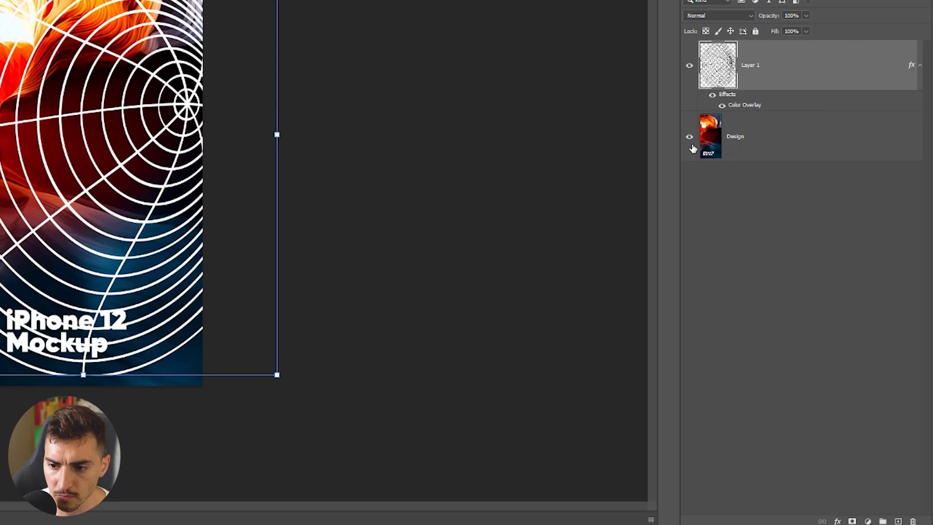
click(692, 141)
click(867, 521)
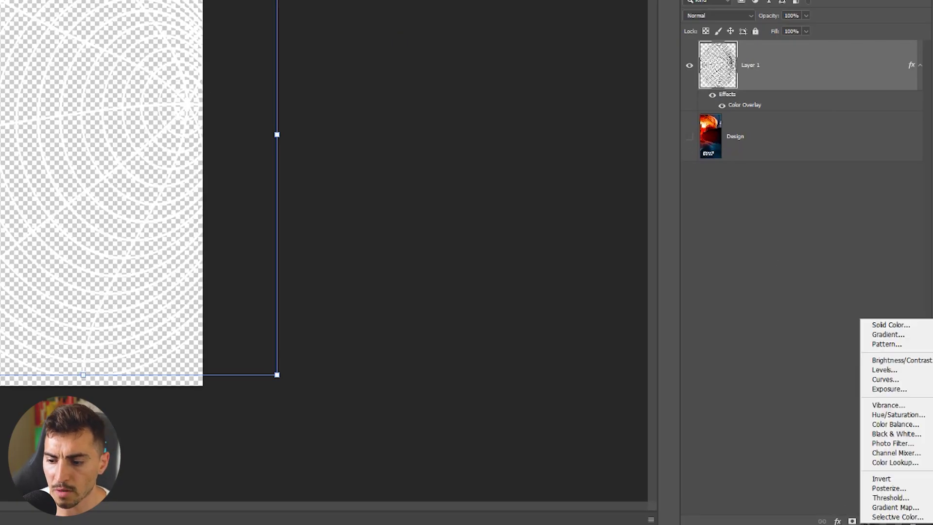
click(898, 326)
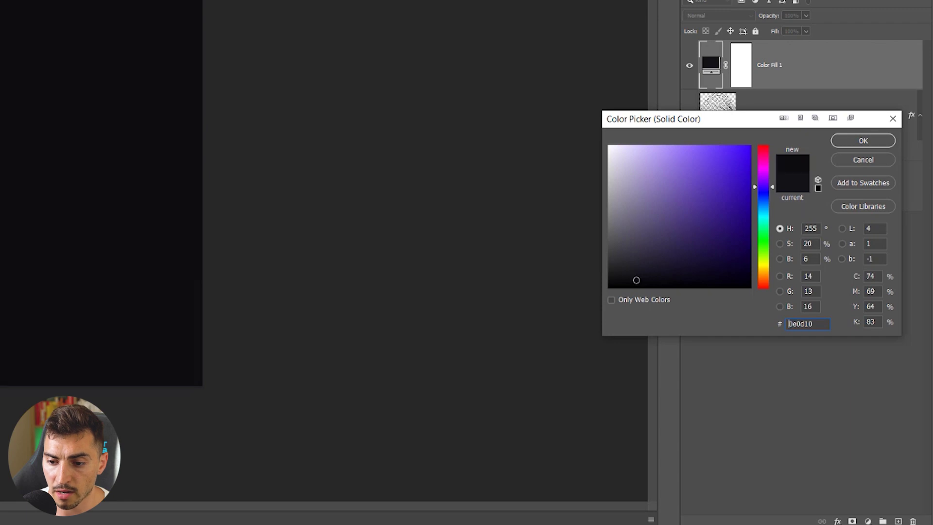
click(861, 141)
drag(780, 68, 775, 165)
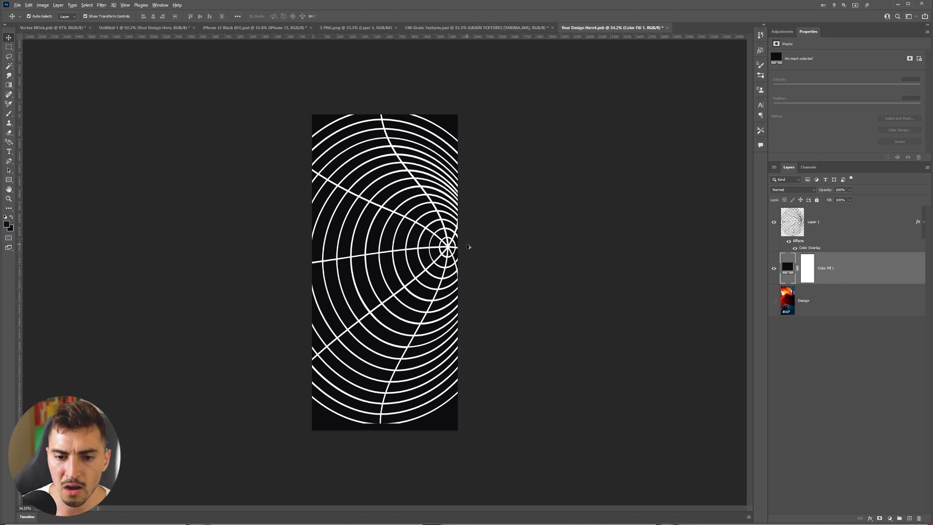
Load the outline of the vortex layer's lines as a selection.
scroll(467, 247, up, 3)
scroll(432, 155, down, 3)
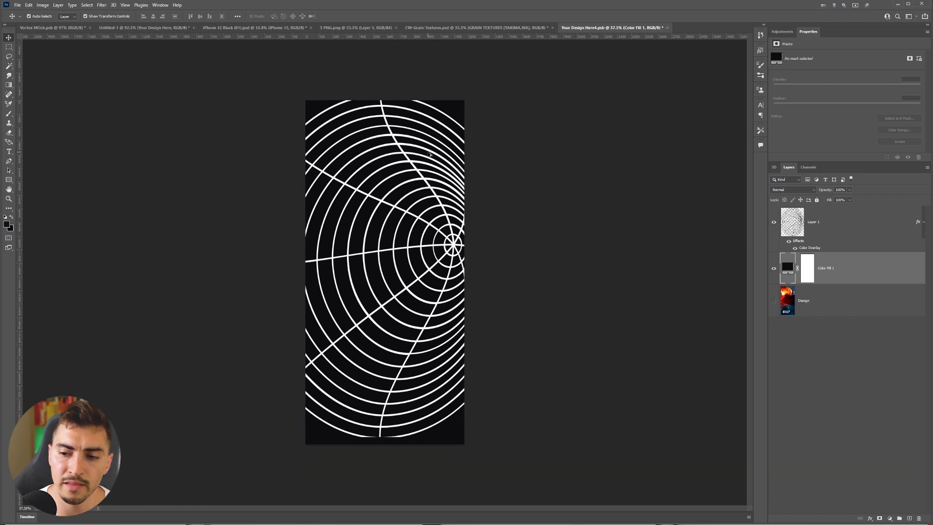
scroll(417, 158, up, 1)
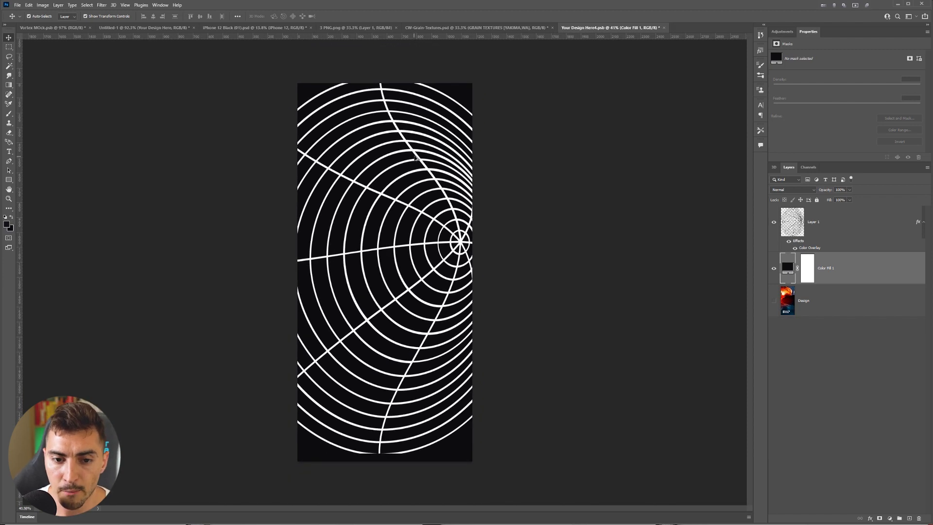
ctrl+click(795, 227)
scroll(442, 222, up, 5)
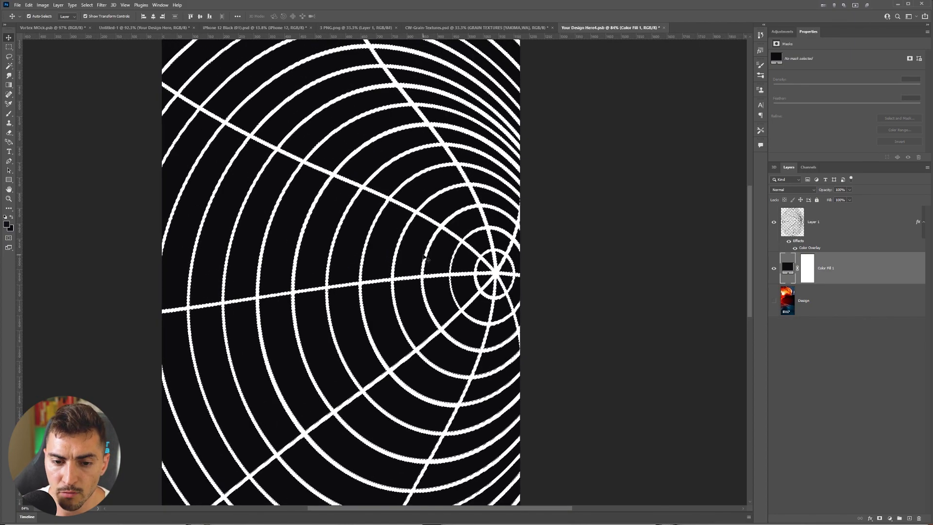
scroll(422, 261, down, 3)
Contract the vortex line selection by 3 pixels.
click(87, 4)
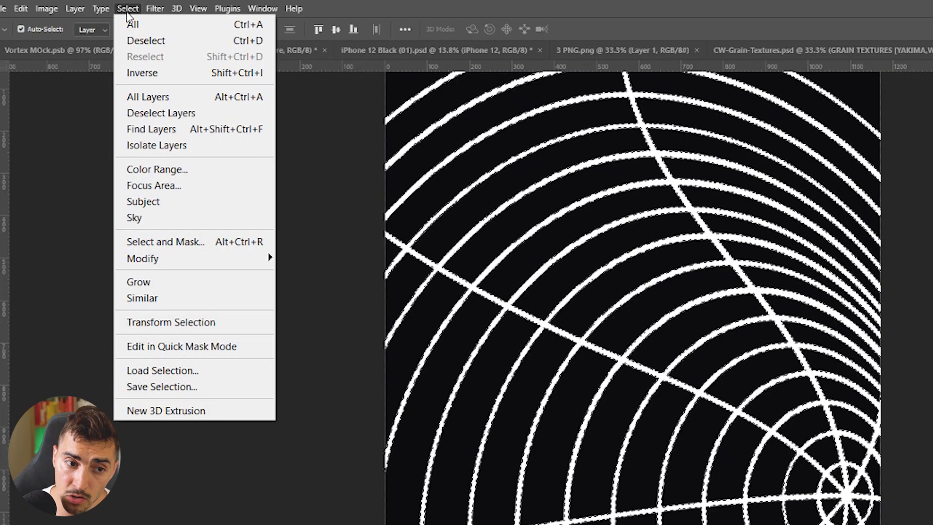
mouse_move(214, 260)
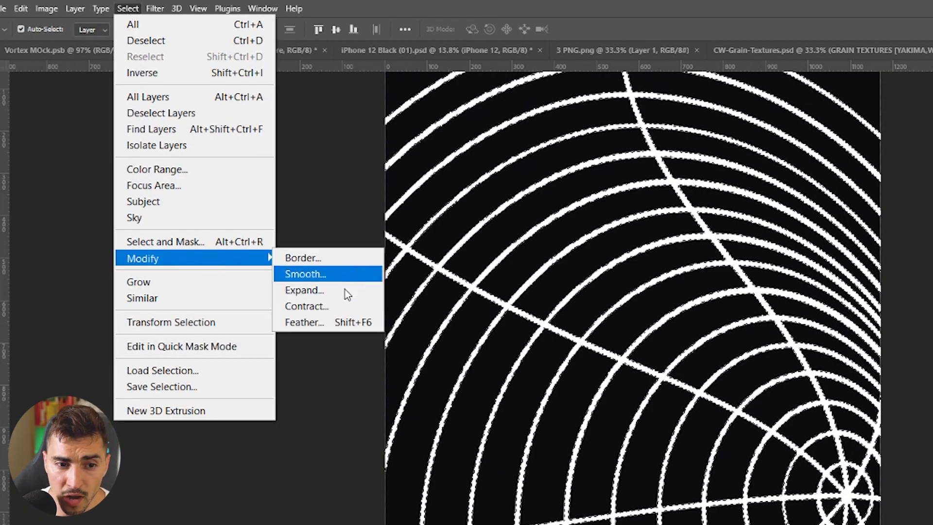
click(323, 307)
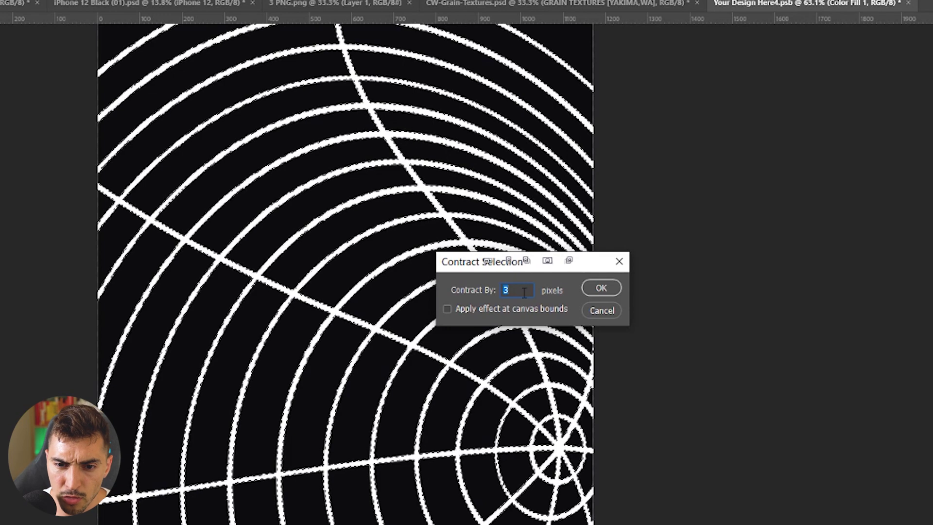
click(598, 287)
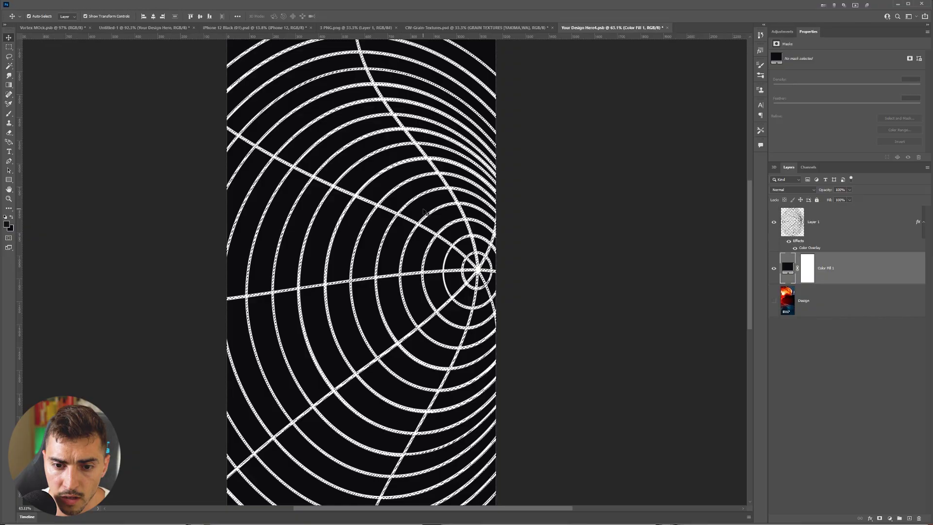
scroll(459, 339, up, 5)
scroll(429, 221, up, 4)
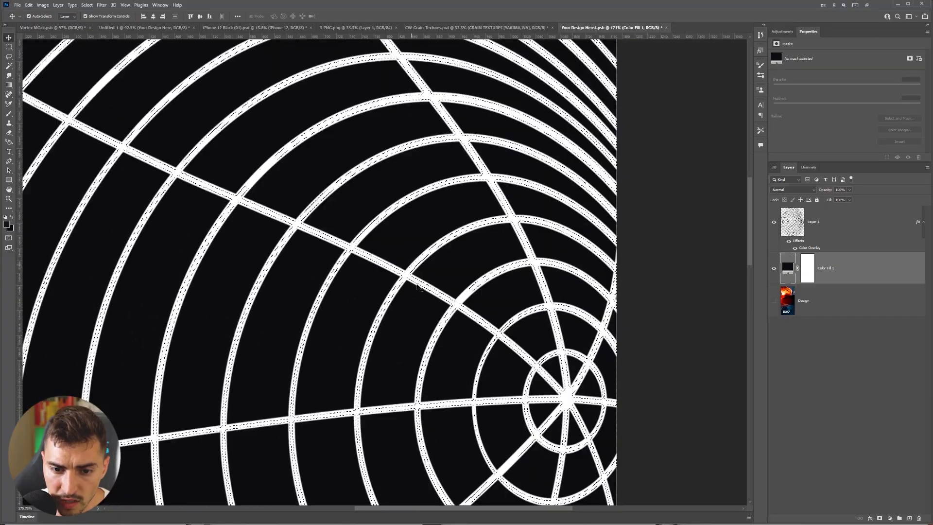
scroll(418, 266, down, 3)
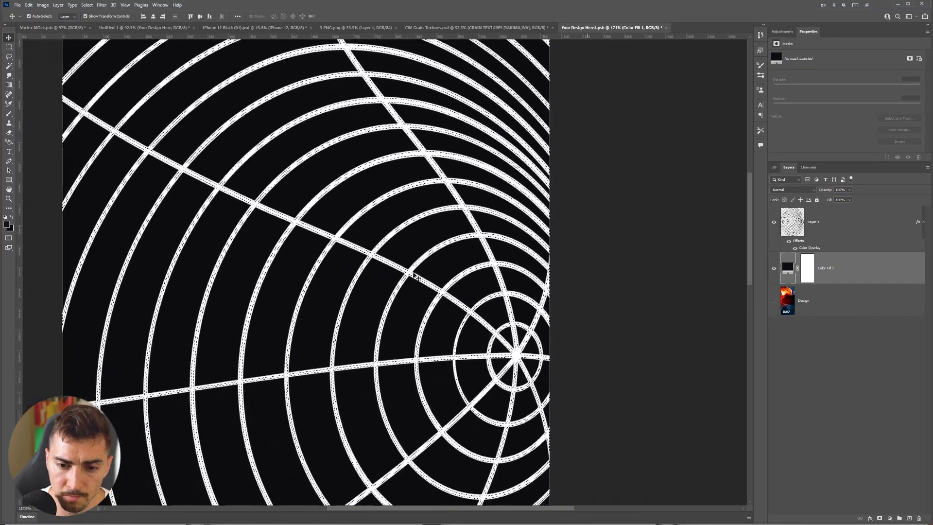
Add a layer mask to the vortex layer from the contracted line selection to thin its lines.
scroll(415, 276, down, 1)
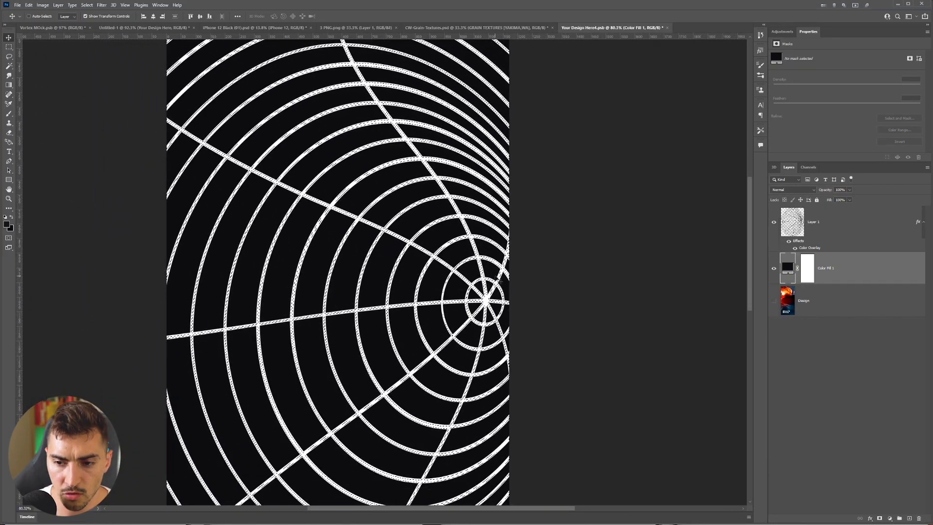
click(809, 273)
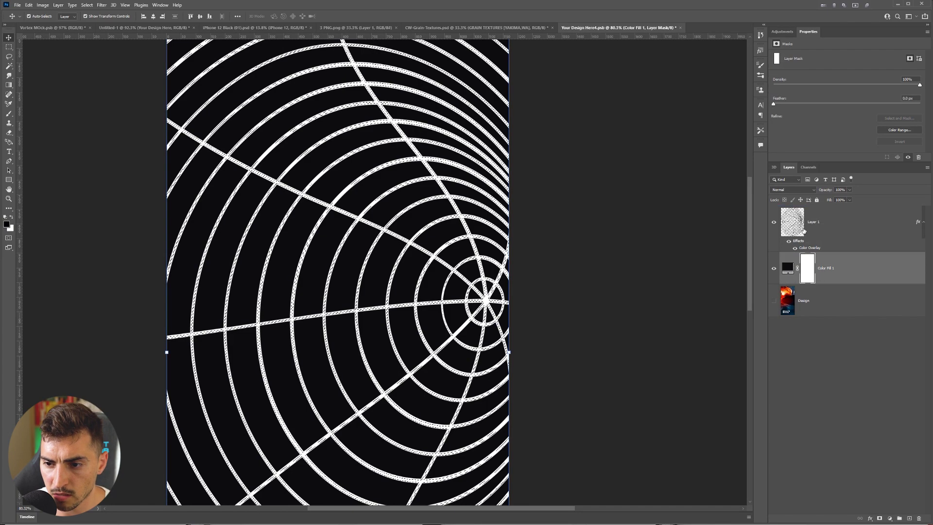
click(804, 231)
scroll(501, 282, down, 1)
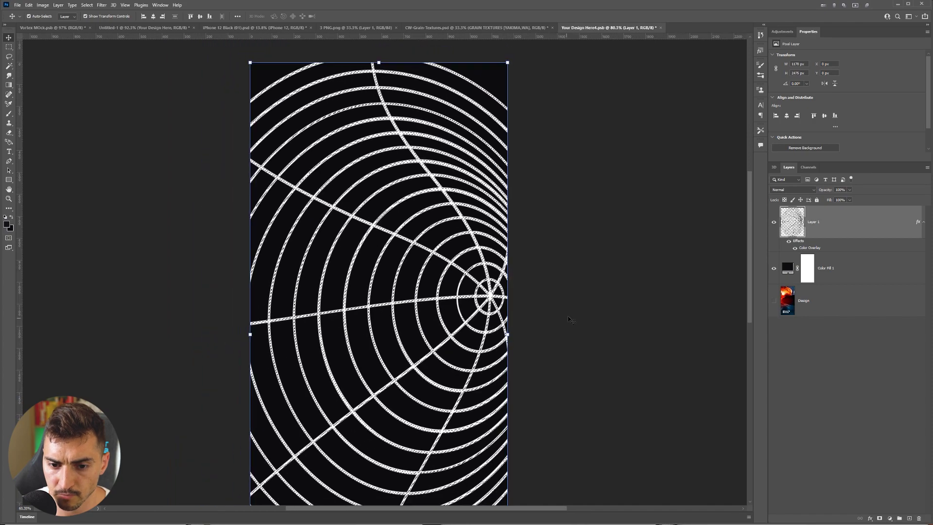
drag(511, 278, 494, 218)
click(879, 518)
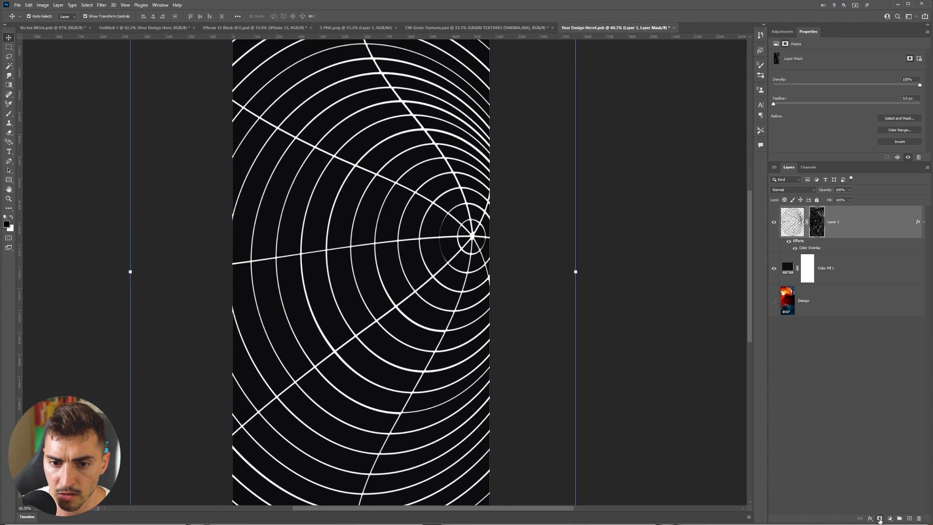
scroll(514, 267, down, 1)
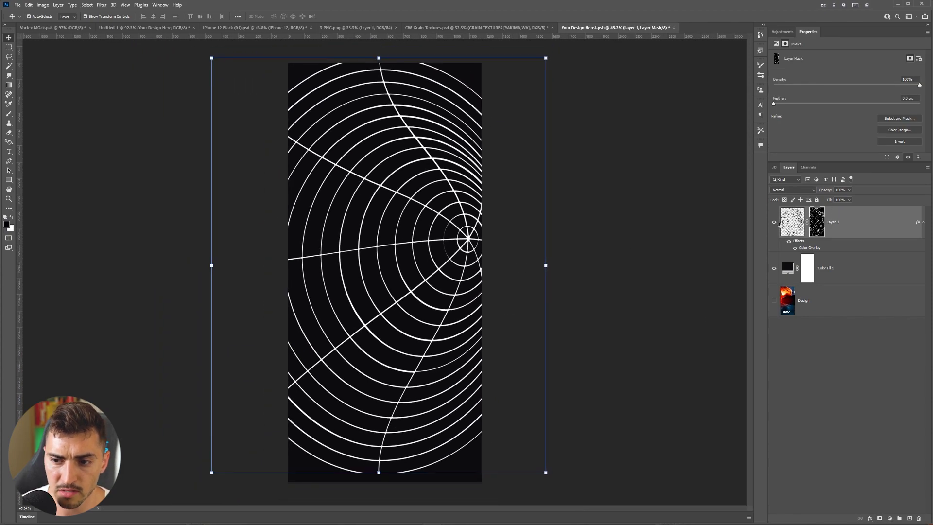
scroll(404, 216, down, 1)
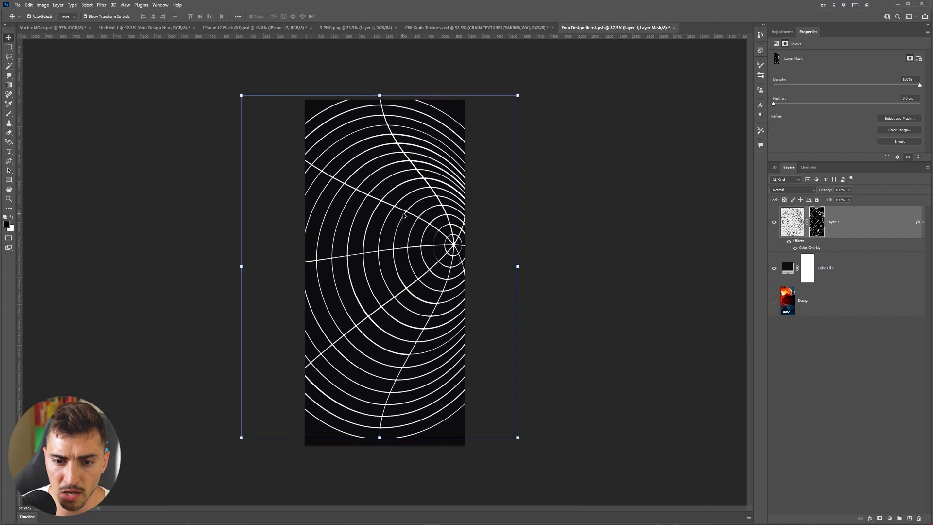
scroll(396, 250, up, 1)
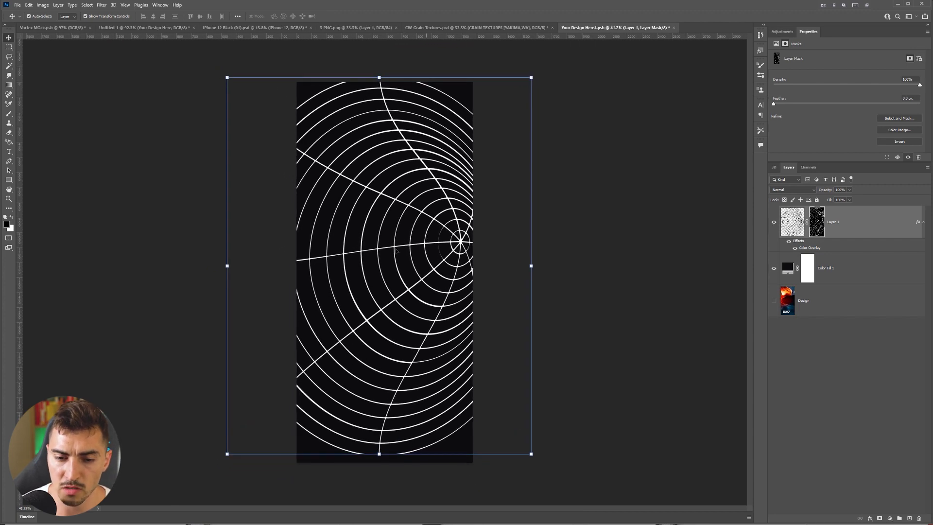
Save the vortex screen design and inspect the thinned lines on the phone in the Untitled-1 poster document.
click(776, 407)
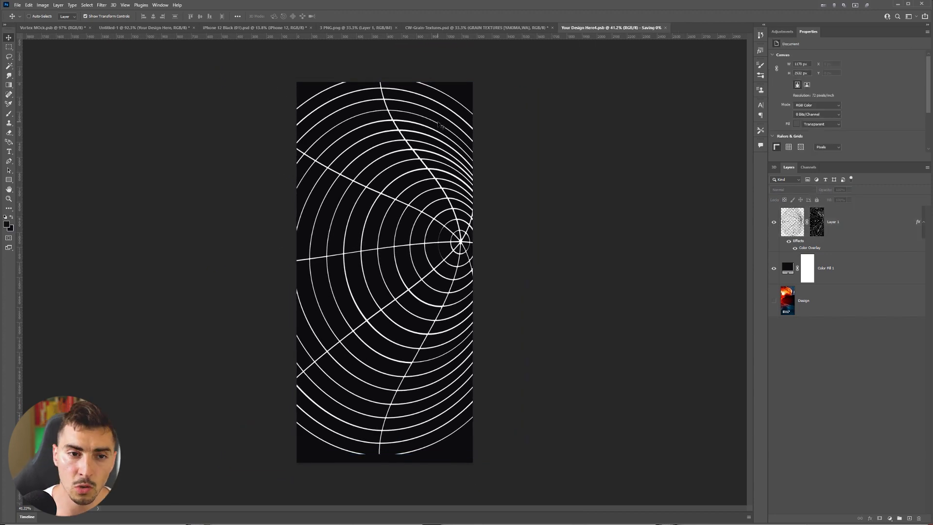
click(147, 29)
scroll(488, 167, down, 1)
scroll(486, 184, up, 4)
scroll(486, 184, up, 5)
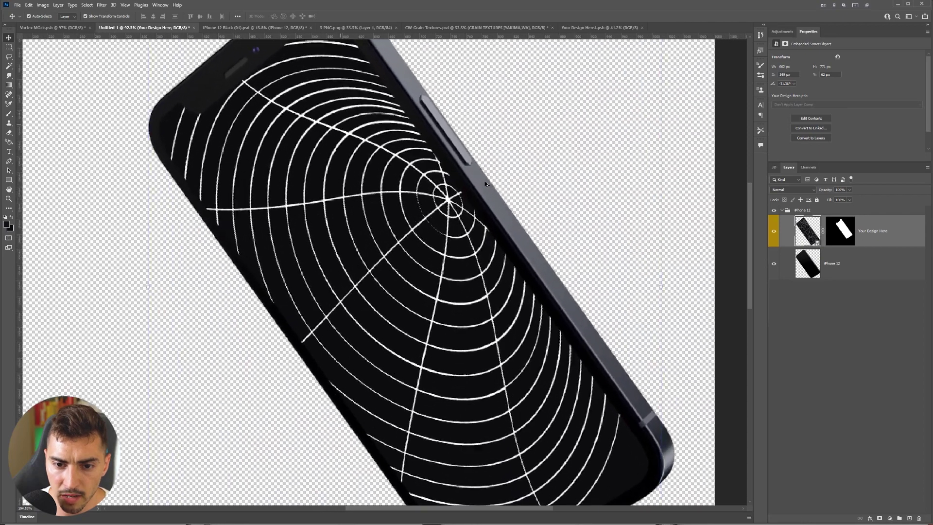
scroll(429, 232, down, 2)
scroll(429, 232, down, 2)
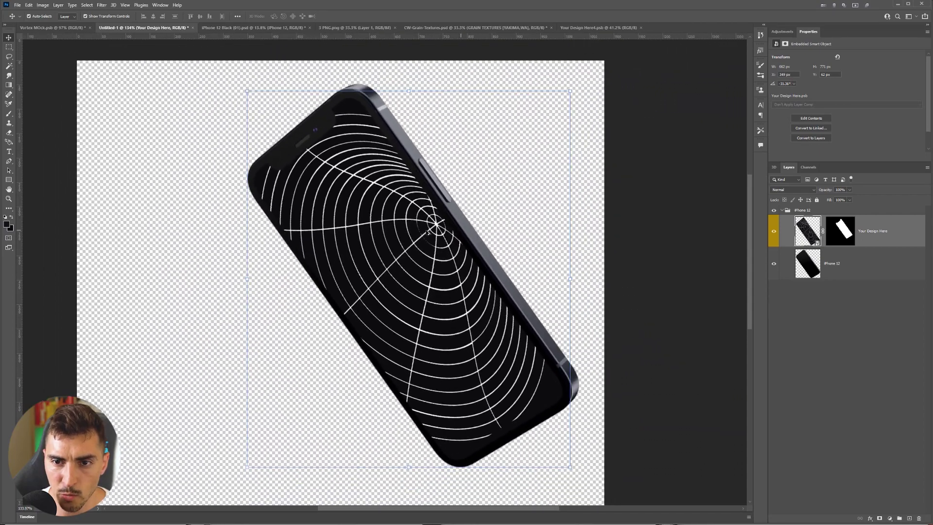
In the screen design document, add a new layer above the vortex and paint its centre black with a large soft brush.
click(576, 29)
key(ctrl+plus)
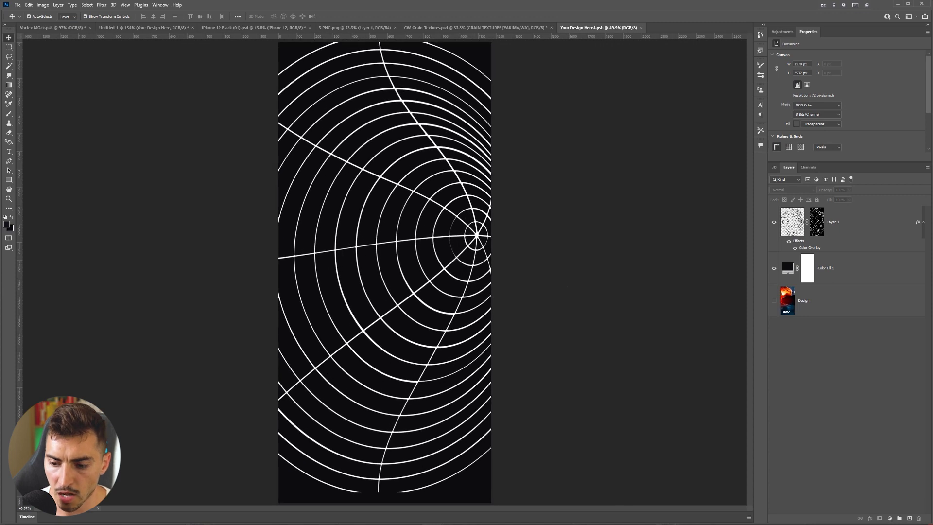
click(908, 518)
click(9, 114)
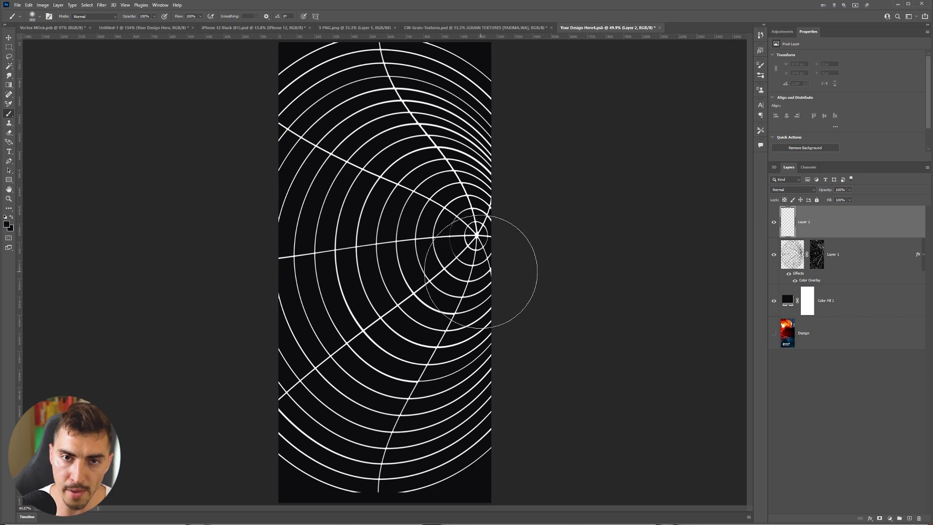
mouse_move(473, 219)
mouse_down()
mouse_move(450, 239)
mouse_move(509, 251)
mouse_up()
scroll(463, 234, up, 3)
scroll(443, 208, down, 1)
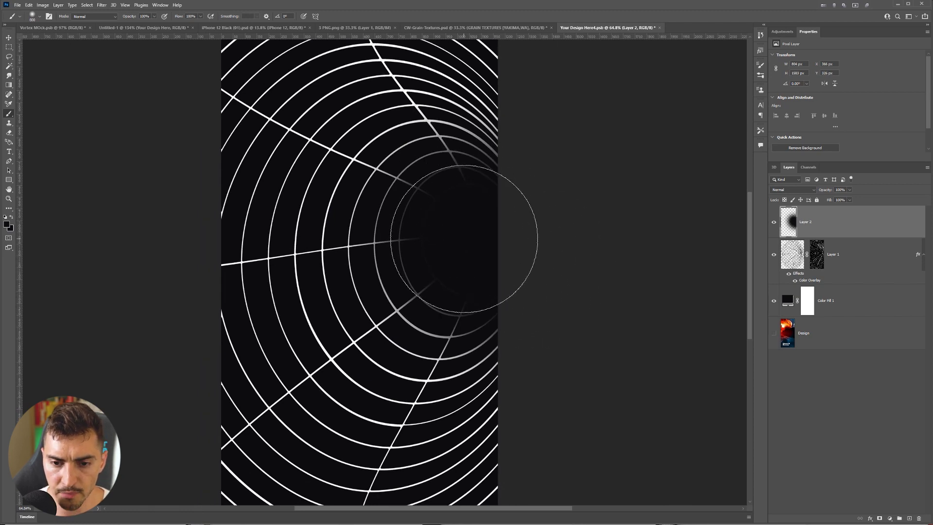
Fade the vortex lines around the dark centre with black dabs from a smaller soft brush at reduced opacity.
key(bracketleft)
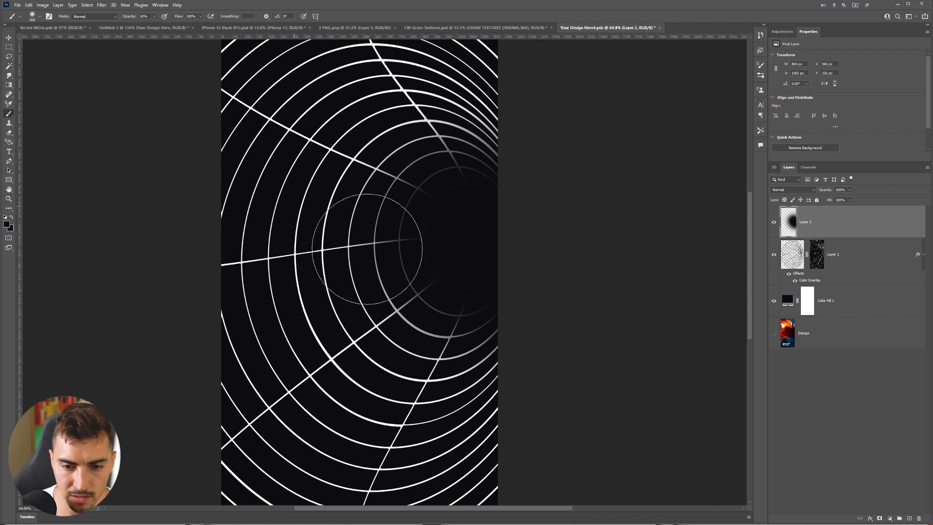
scroll(461, 209, down, 1)
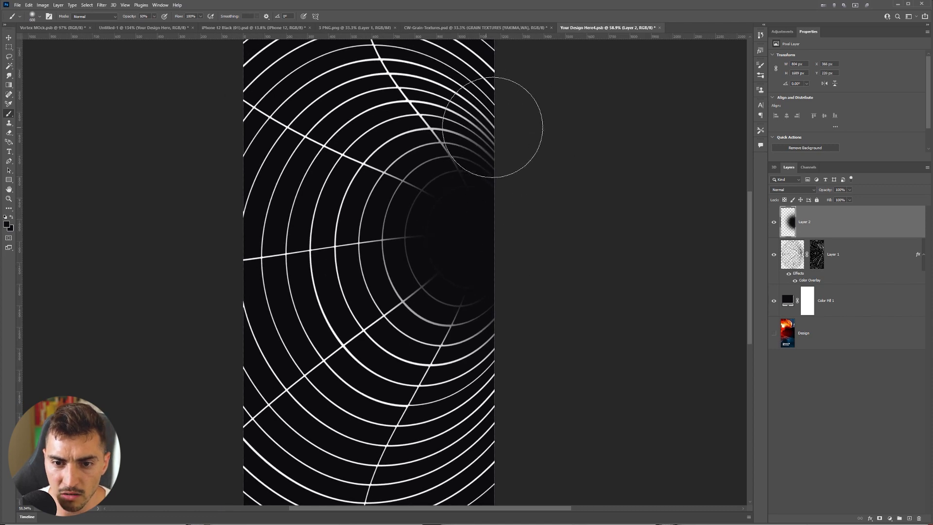
click(494, 122)
scroll(493, 178, down, 1)
click(462, 156)
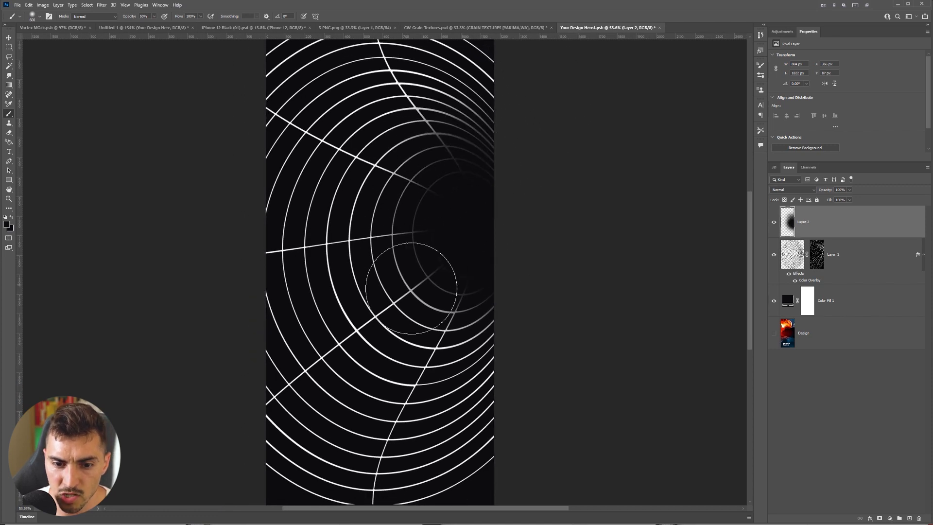
click(476, 341)
click(421, 319)
scroll(549, 393, down, 1)
click(393, 301)
click(402, 235)
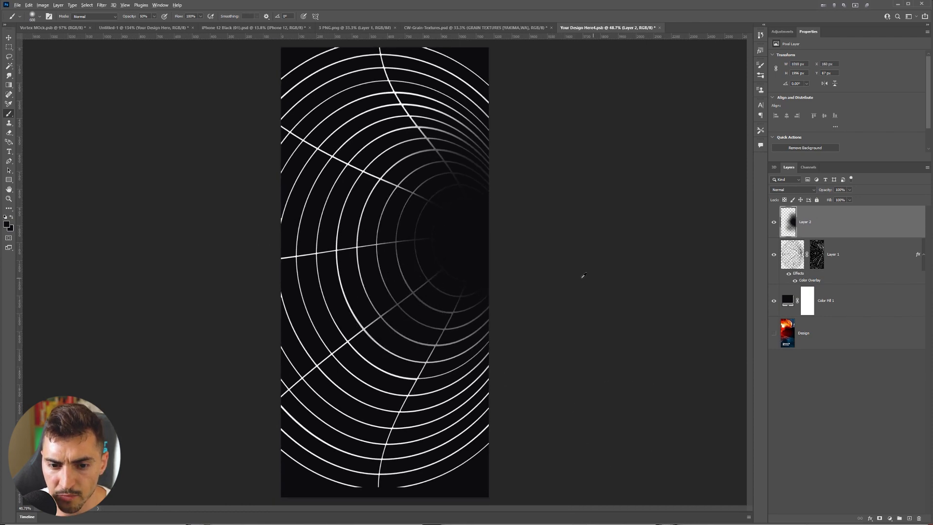
scroll(409, 207, down, 1)
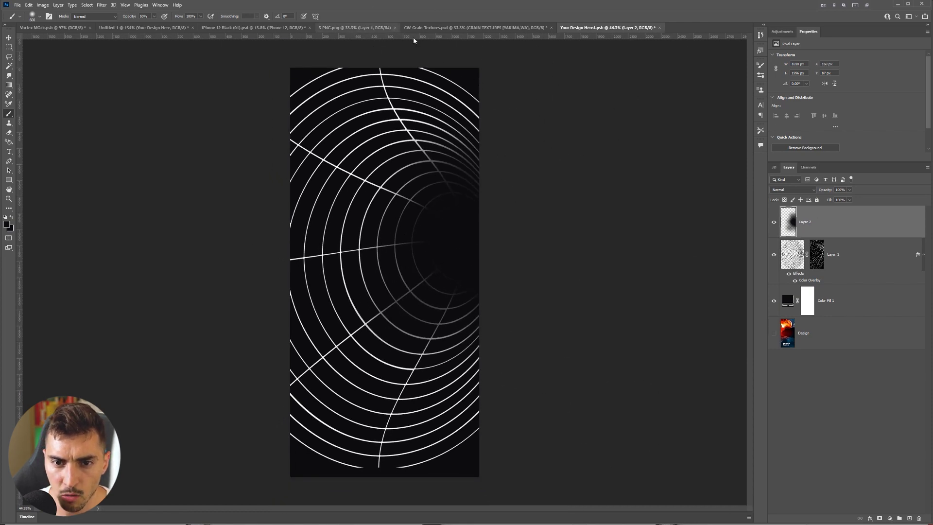
Brush soft black over the vortex lines at the canvas's outer edges and darken the rings around the centre further.
mouse_move(302, 114)
mouse_down()
mouse_move(269, 93)
mouse_move(329, 68)
mouse_move(451, 69)
mouse_move(388, 60)
mouse_move(351, 67)
mouse_move(490, 83)
mouse_move(376, 349)
mouse_move(257, 326)
mouse_move(251, 434)
mouse_move(299, 474)
mouse_move(387, 488)
mouse_move(493, 446)
mouse_move(416, 490)
mouse_move(512, 470)
mouse_move(367, 503)
mouse_move(323, 489)
mouse_move(374, 494)
mouse_up()
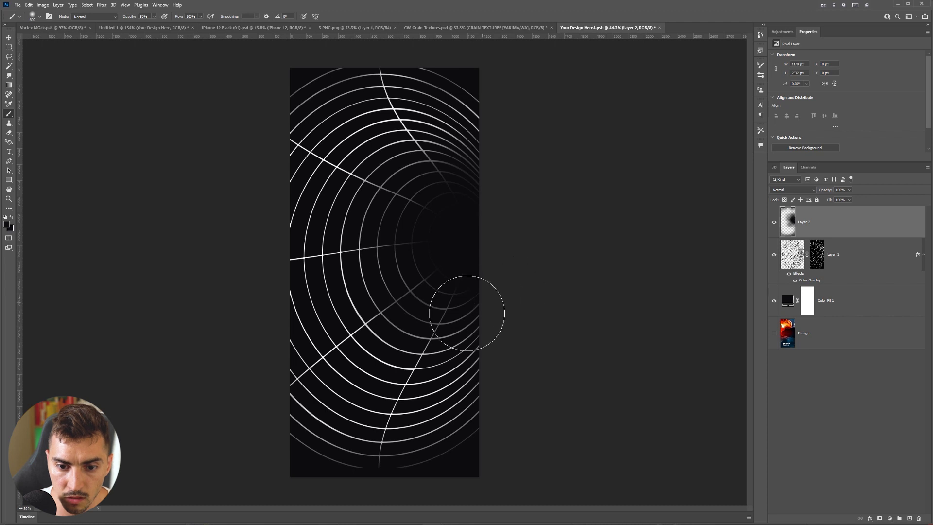
scroll(483, 263, up, 2)
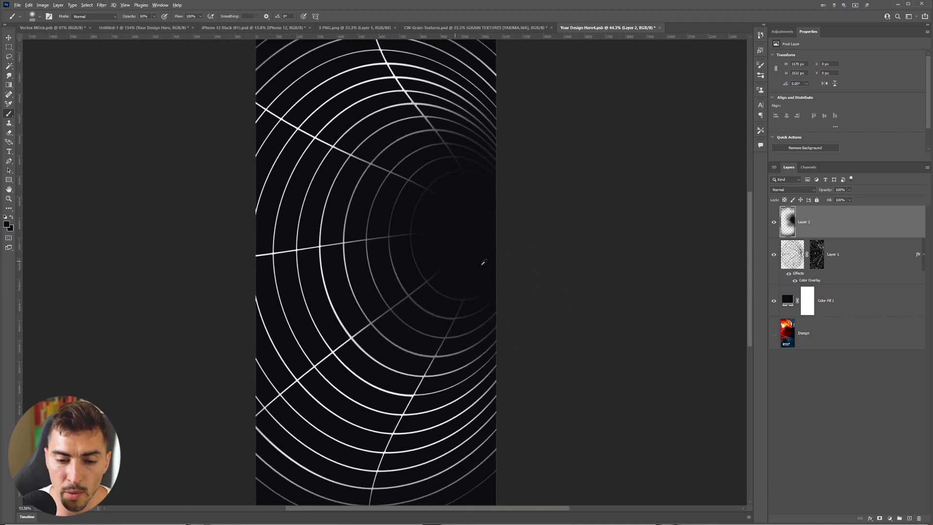
scroll(483, 262, up, 1)
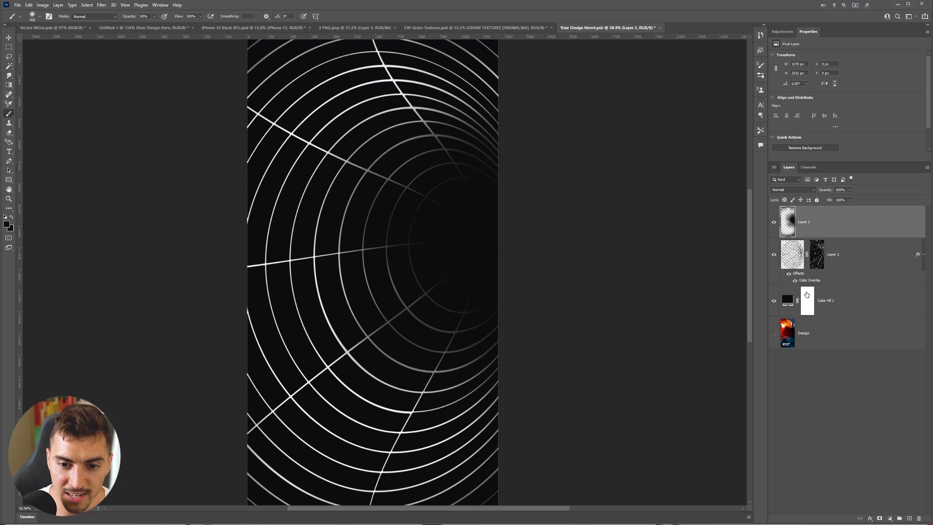
scroll(418, 238, down, 2)
mouse_move(392, 251)
mouse_down()
mouse_move(408, 311)
mouse_move(438, 330)
mouse_move(367, 267)
mouse_up()
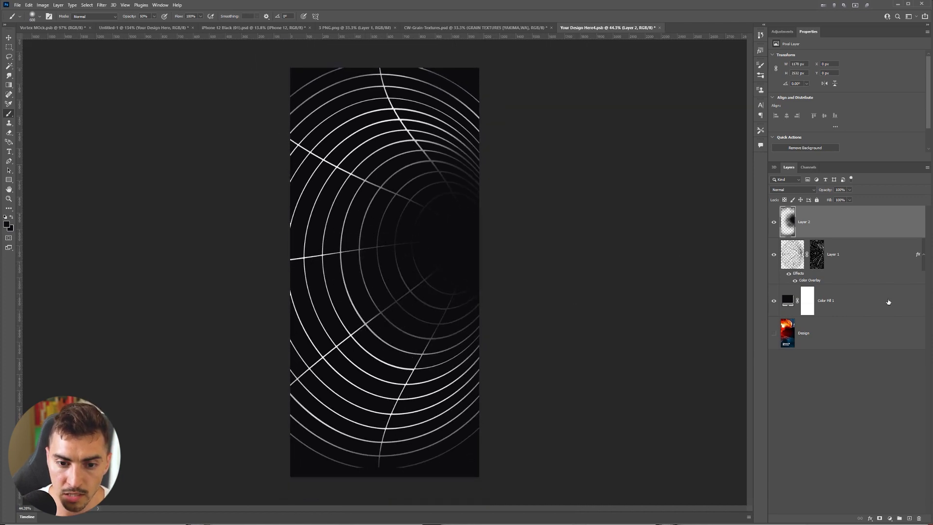
scroll(537, 261, down, 1)
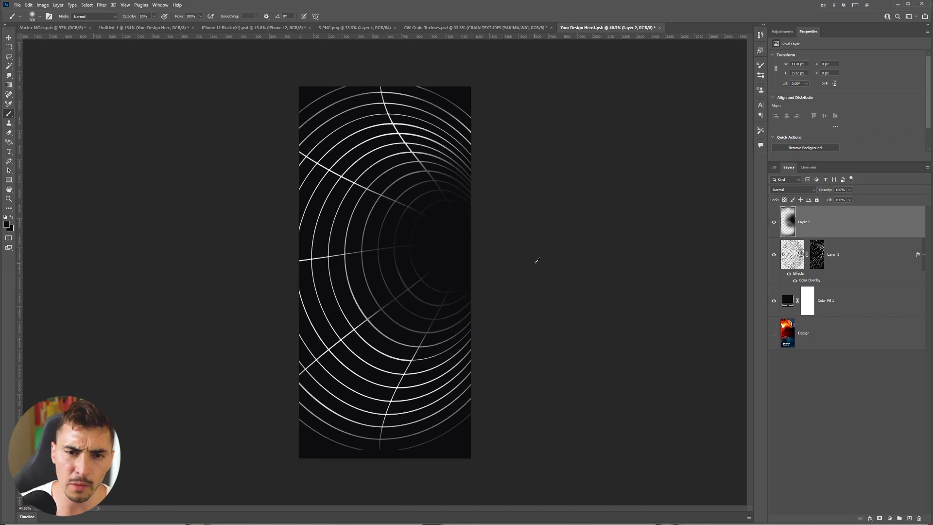
Save the faded vortex design and examine how it looks on the phone in the Untitled-1 poster.
click(144, 28)
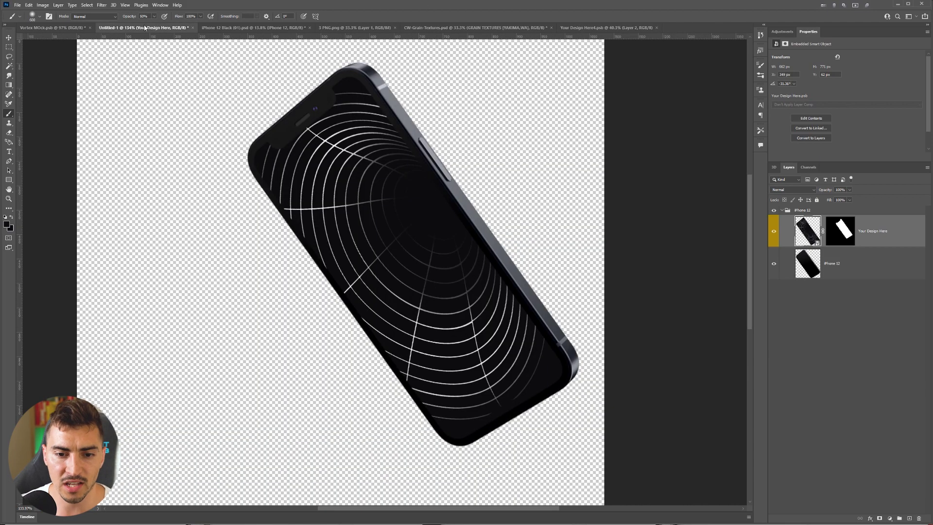
scroll(438, 246, up, 3)
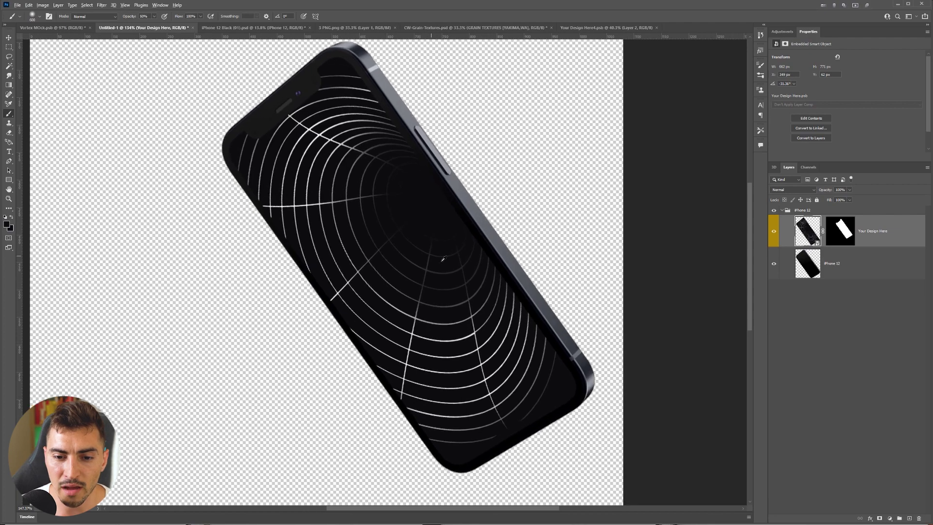
scroll(438, 246, down, 3)
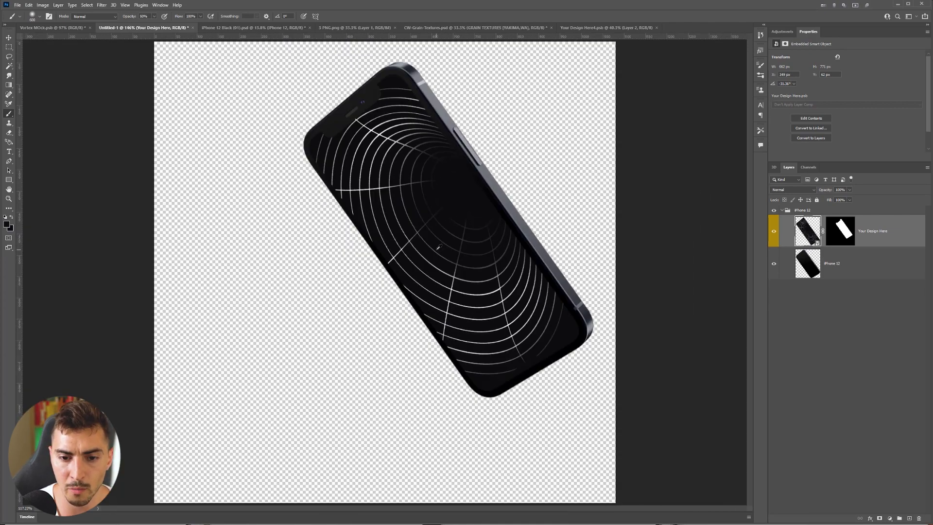
scroll(438, 246, down, 1)
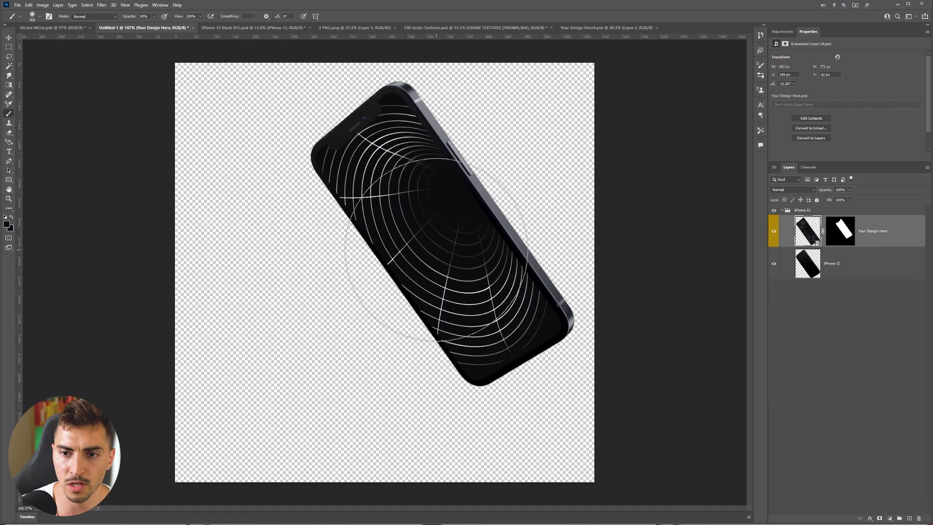
Return to the screen design document and enable a white Outer Glow at 100% opacity on the vortex layer.
click(606, 28)
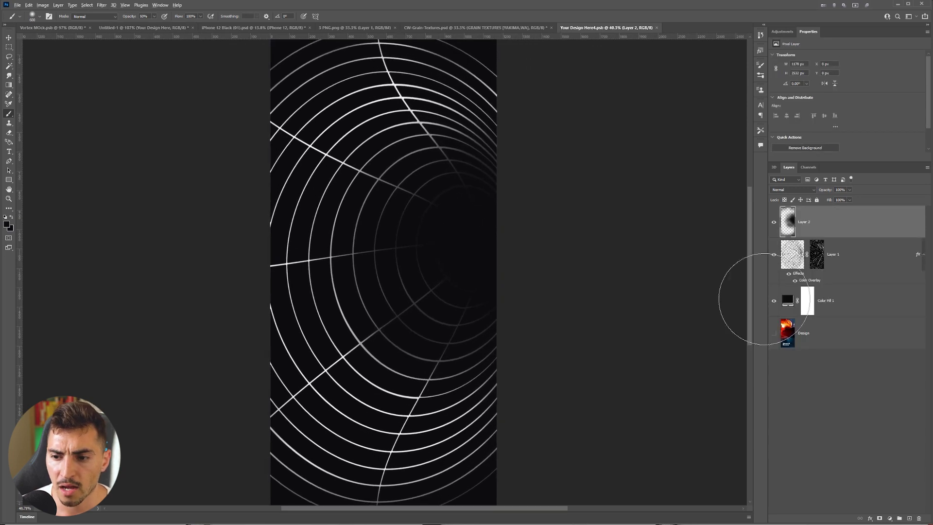
click(825, 259)
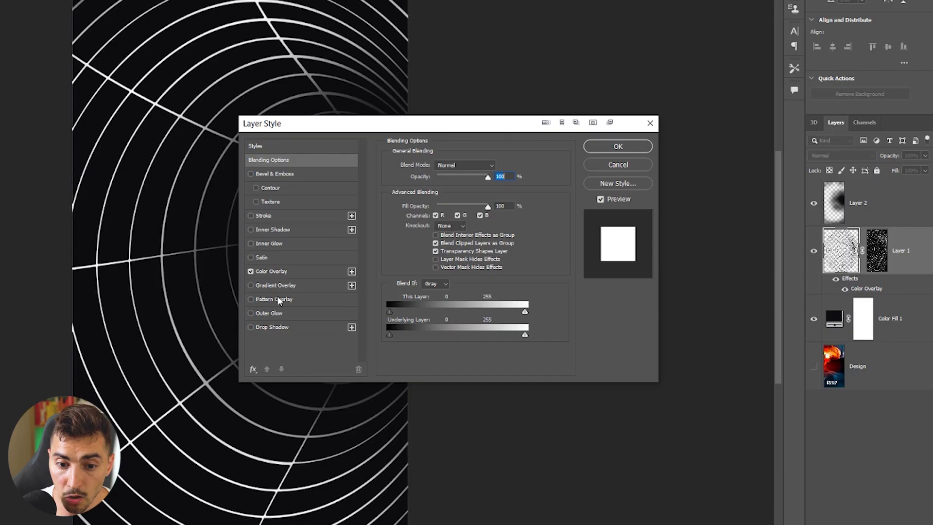
click(272, 313)
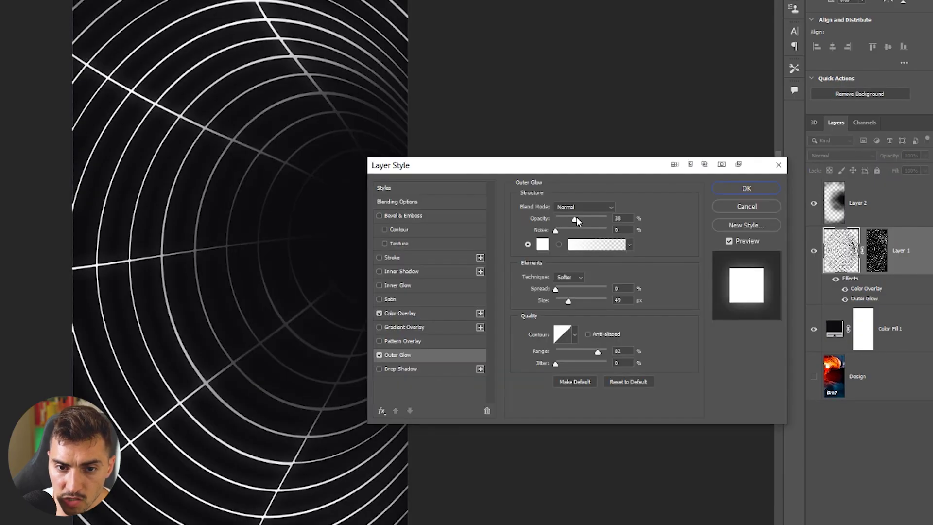
drag(576, 221, 637, 221)
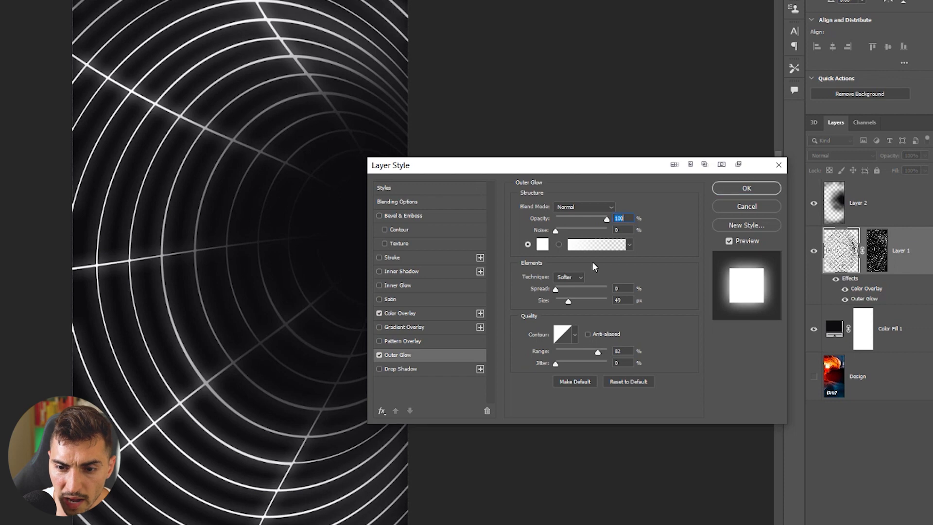
Change the Outer Glow to a pale yellow (#fefedd) and set its opacity to 67%.
click(545, 244)
click(884, 393)
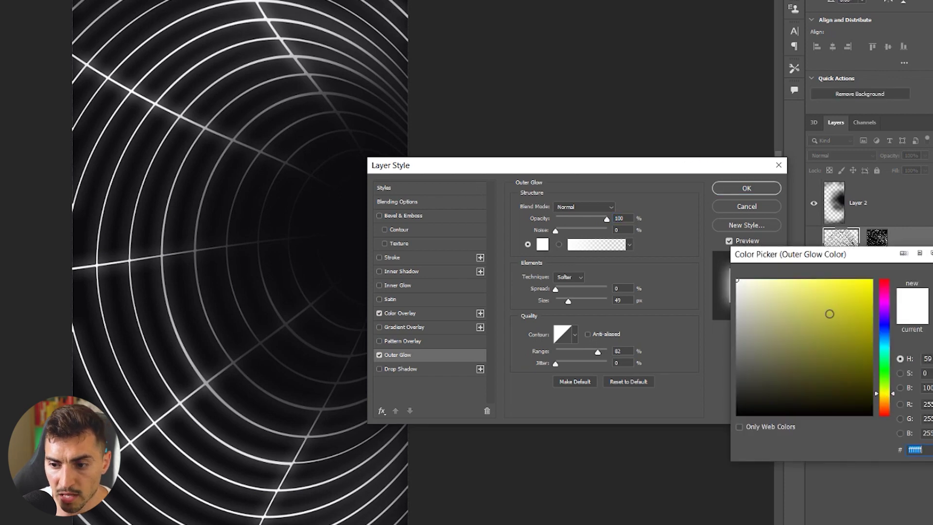
drag(835, 319, 880, 268)
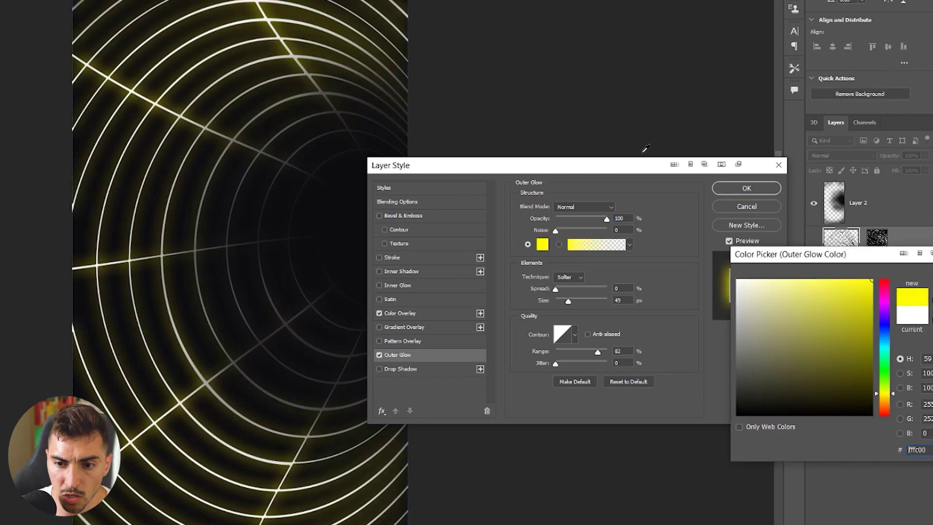
mouse_move(809, 281)
mouse_down()
mouse_move(742, 278)
mouse_move(763, 278)
mouse_up()
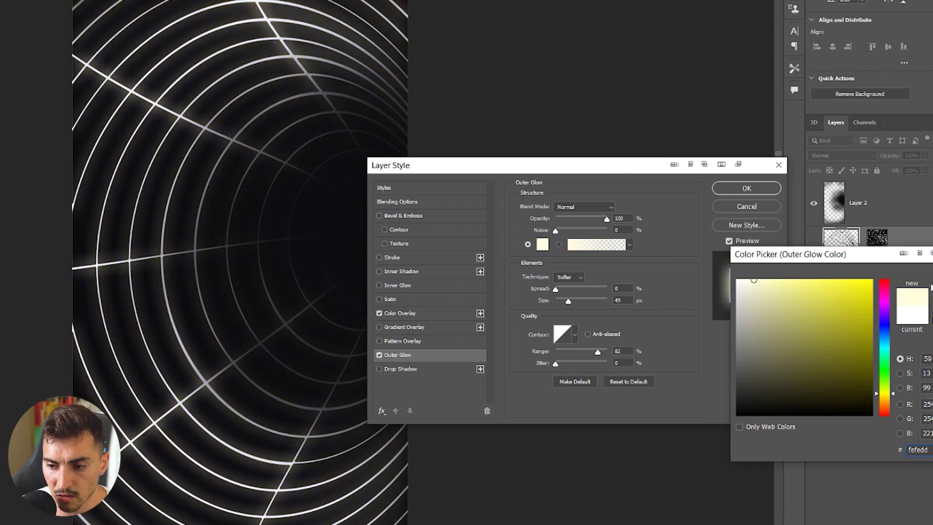
key(Return)
drag(567, 217, 588, 221)
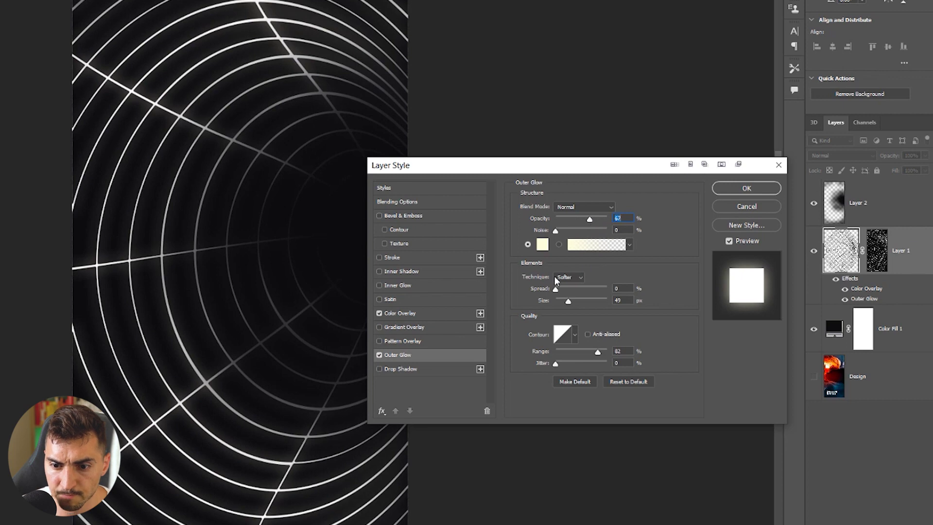
Adjust the Outer Glow's spread, set its size to 24 px and apply the layer style.
mouse_move(555, 288)
mouse_down()
mouse_move(611, 290)
mouse_move(555, 290)
mouse_up()
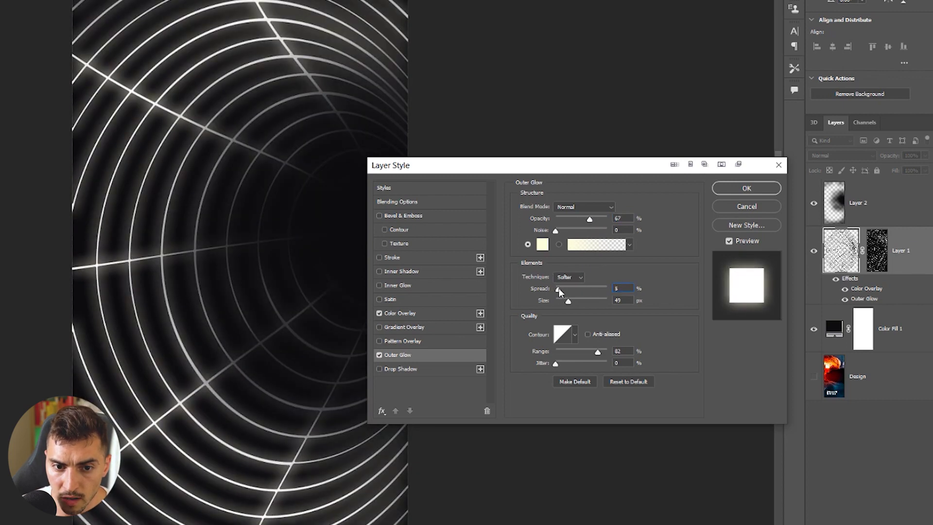
drag(564, 300, 600, 282)
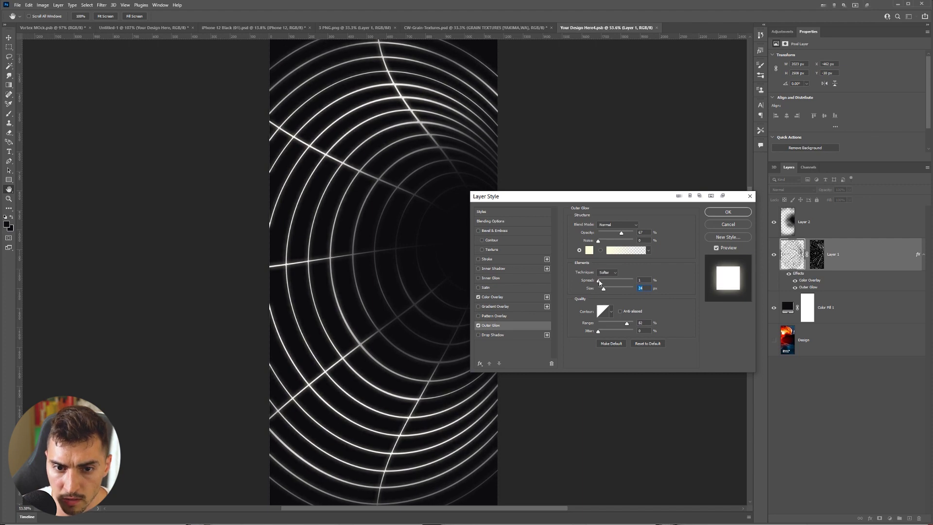
click(727, 212)
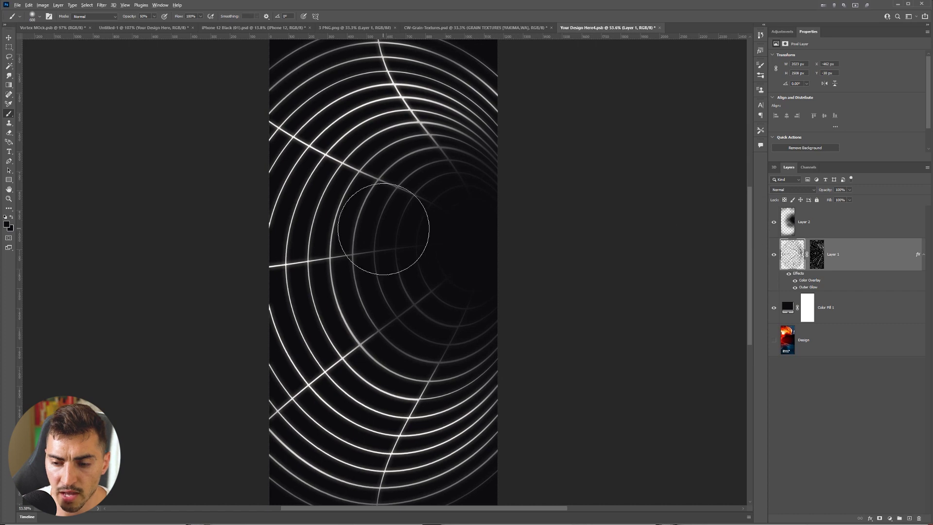
Toggle the vortex layer's Outer Glow off and back on to compare the lines with and without it.
scroll(724, 210, up, 1)
click(795, 288)
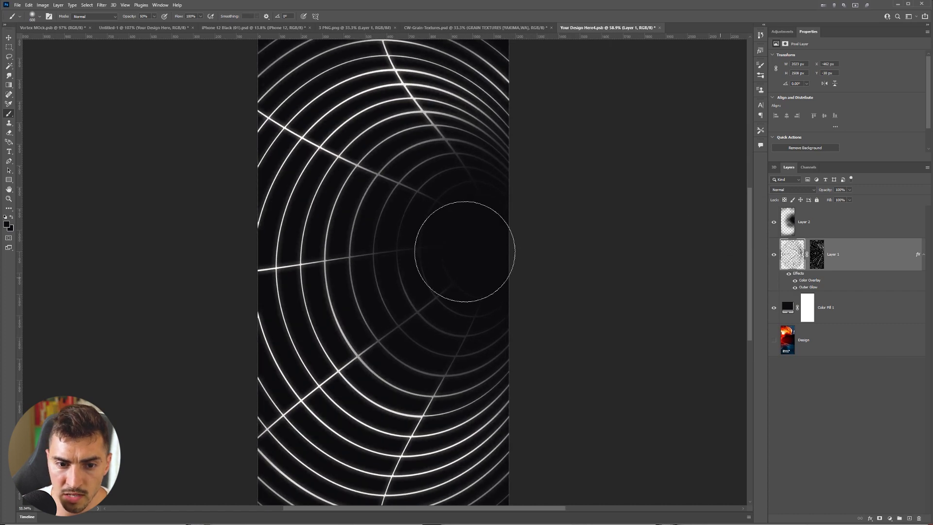
scroll(297, 225, up, 6)
click(795, 287)
scroll(434, 297, down, 6)
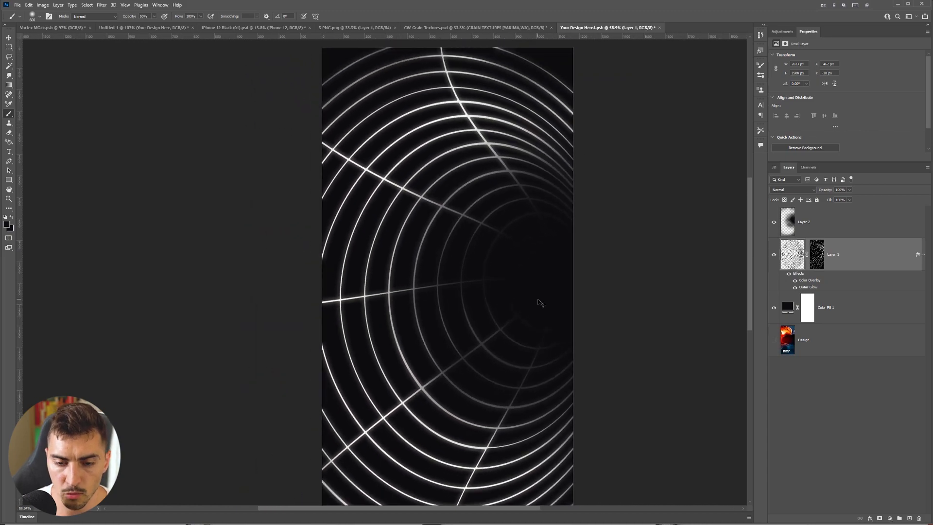
Save the glowing vortex design and examine it on the phone in the Untitled-1 poster.
click(129, 28)
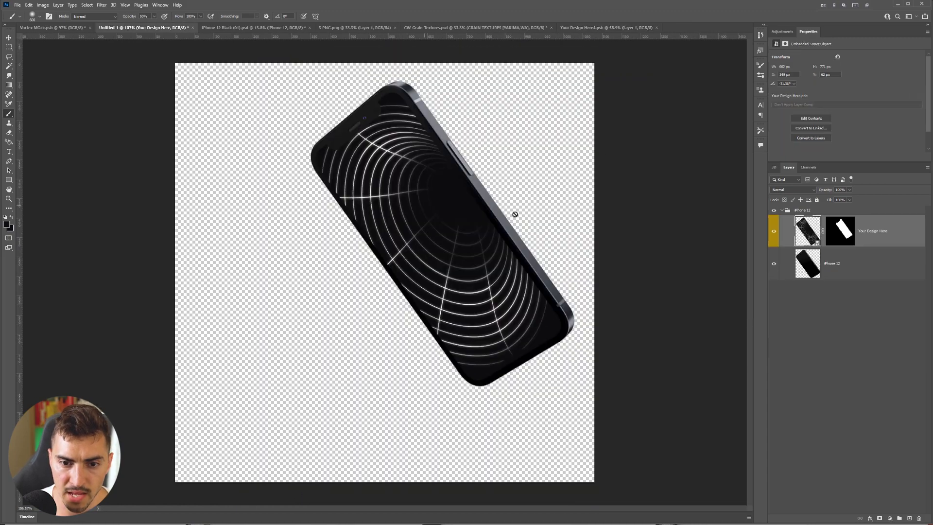
scroll(518, 211, up, 5)
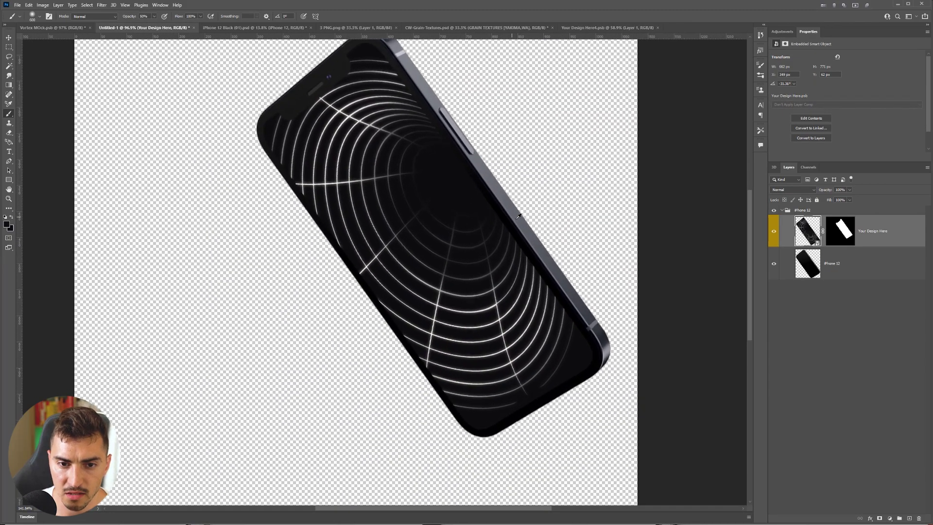
scroll(518, 217, down, 4)
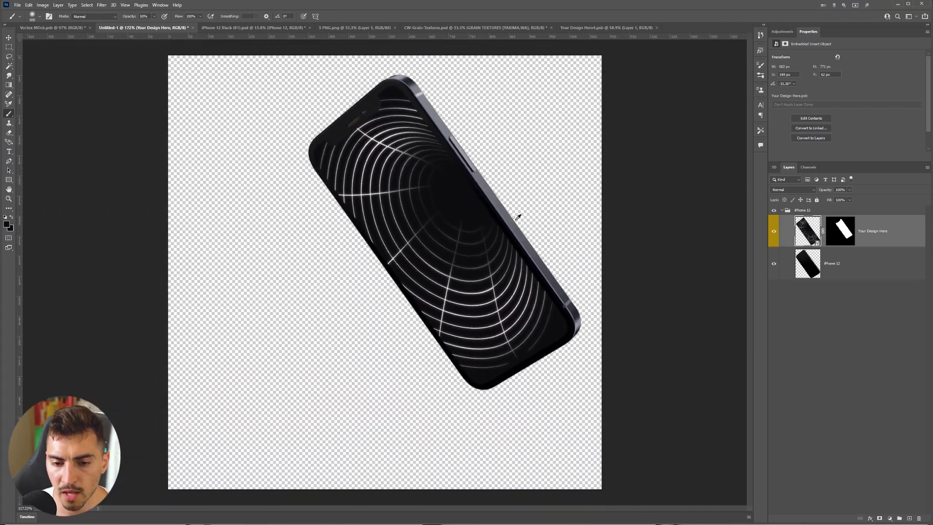
Add a near-black Solid Color fill layer (#0d0c0f) and send it beneath the phone layers as the poster background.
click(907, 507)
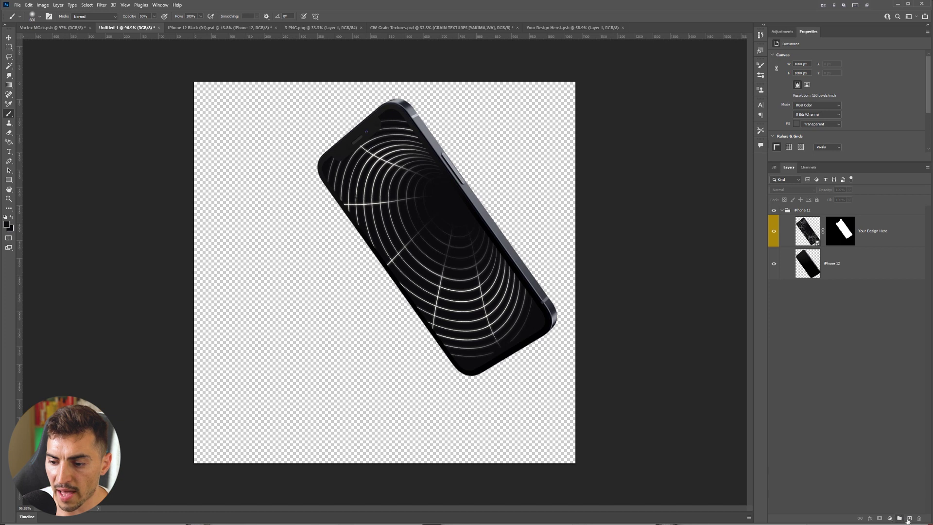
click(908, 518)
key(ctrl+z)
click(889, 518)
click(897, 393)
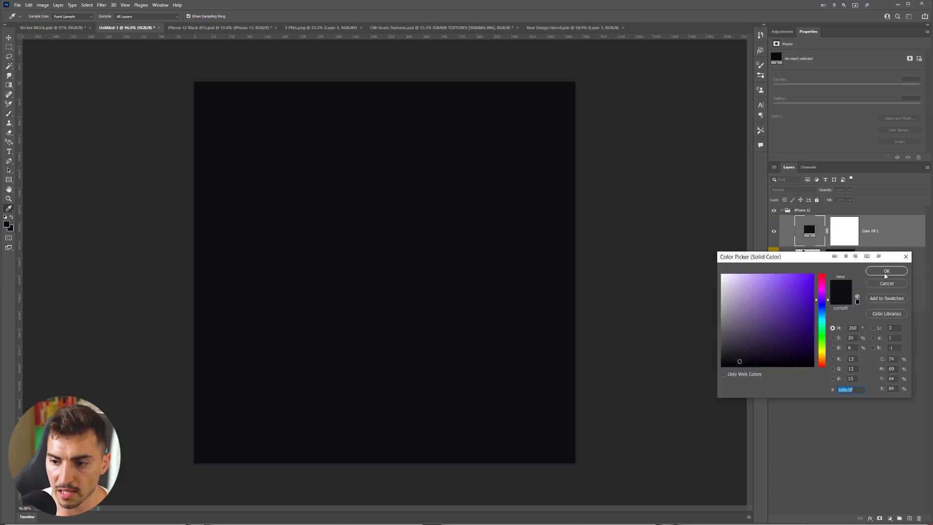
click(885, 275)
key(ctrl+shift+[)
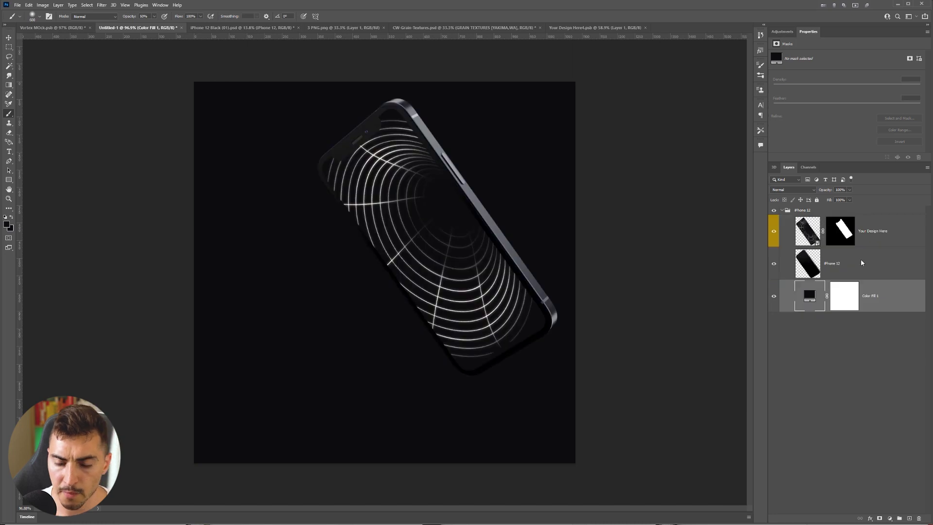
Start a new text layer over the phone's lower-left side and enter "enter the matrix" in lowercase across three lines.
click(814, 335)
key(t)
click(267, 253)
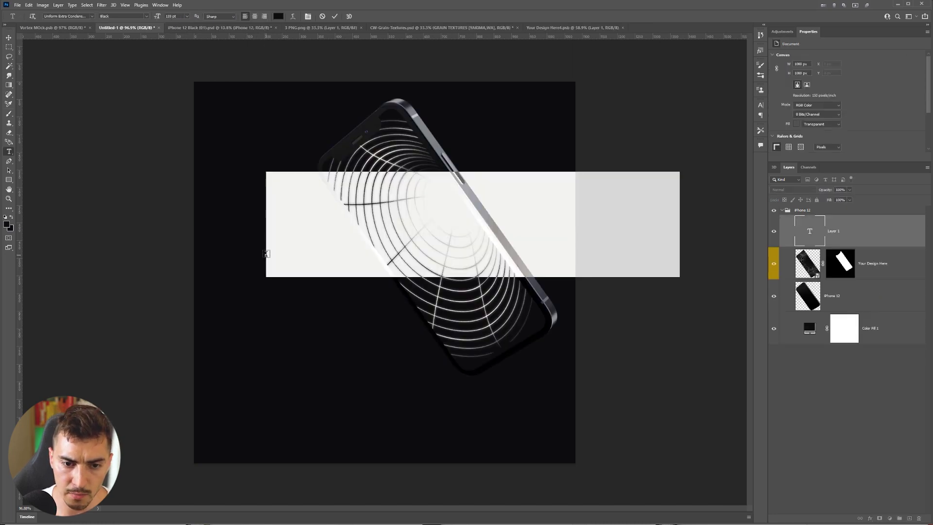
key(BackSpace)
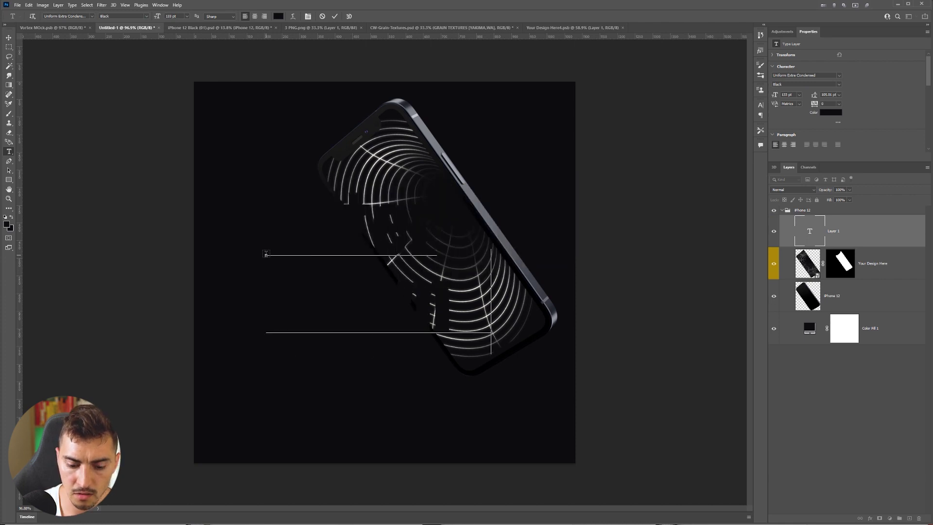
key(BackSpace)
key(Return)
text(MOCKU)
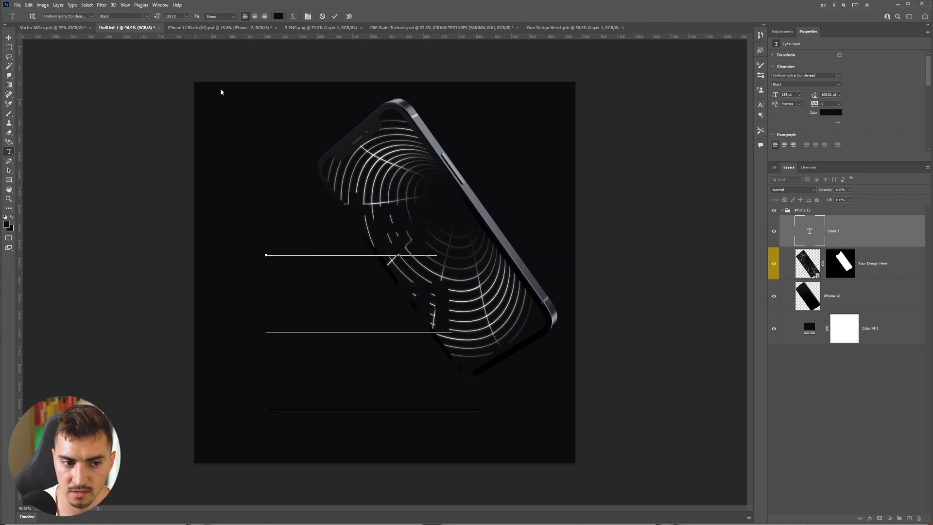
Select all of the headline text and set its colour to white (#ffffff).
key(ctrl+a)
click(7, 224)
click(721, 275)
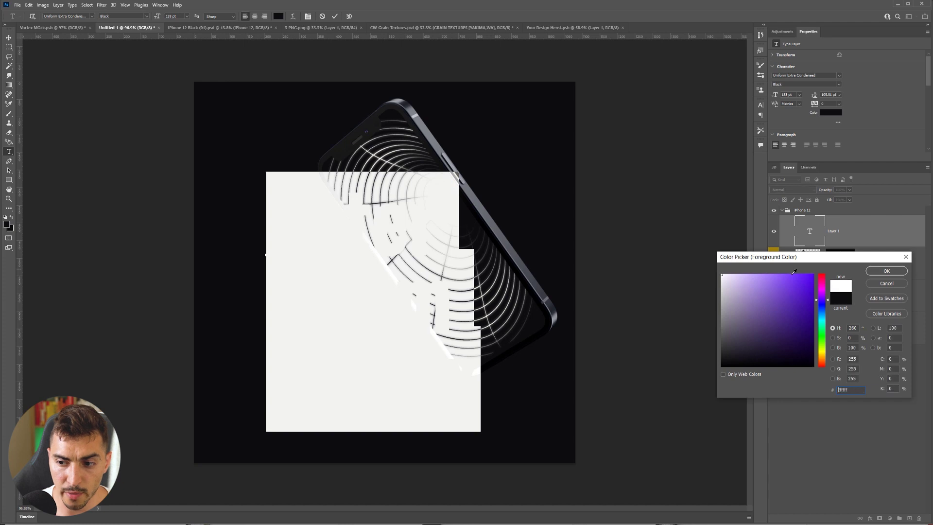
click(886, 270)
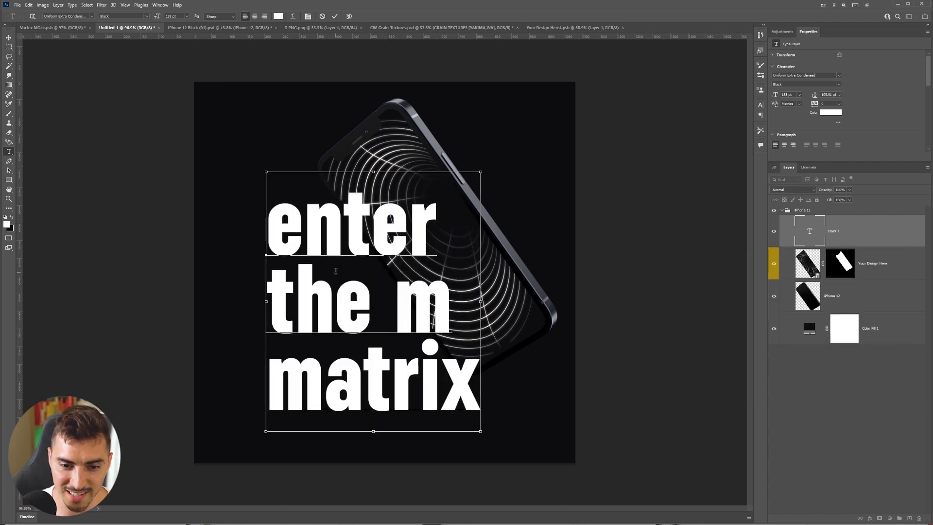
Replace the headline with "ENTER", "THE" and "MATRIX" in capitals on three lines and commit the text.
text(ENTER)
key(Return)
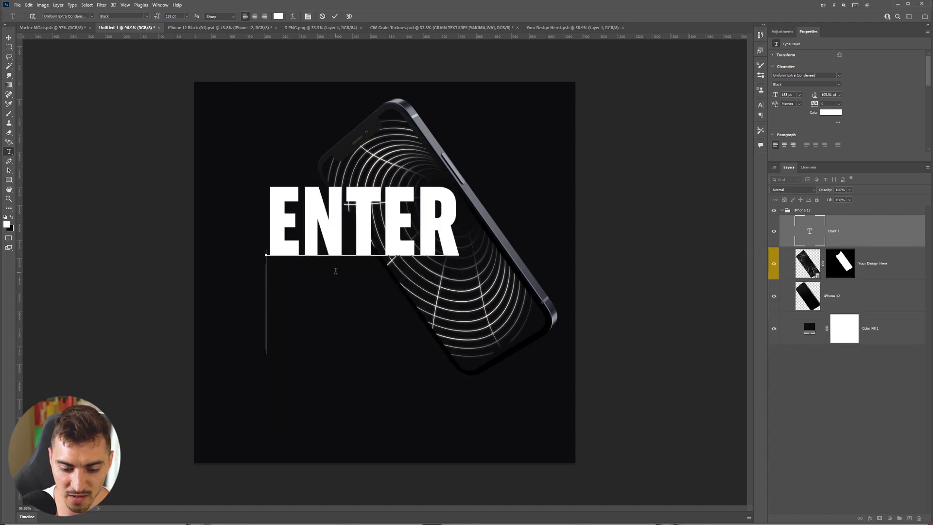
text(THE)
key(Return)
text(MATRIX)
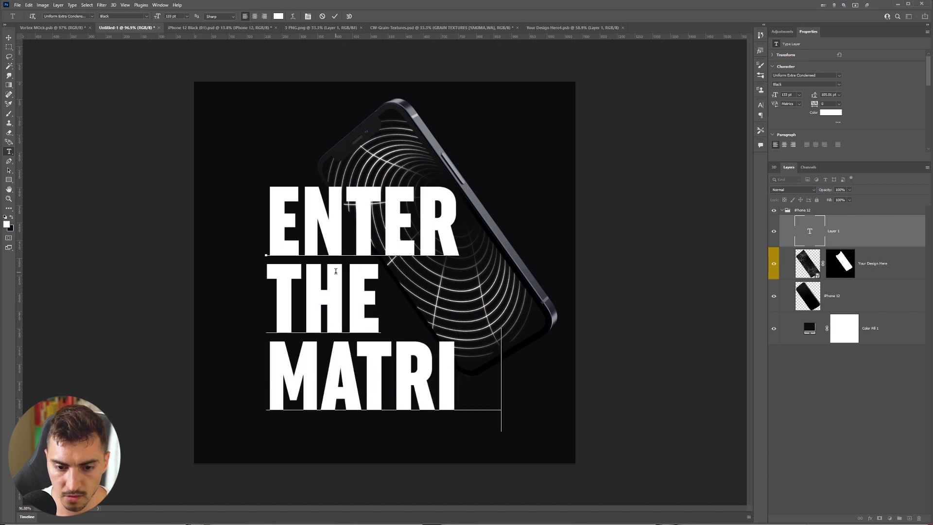
key(ctrl+Return)
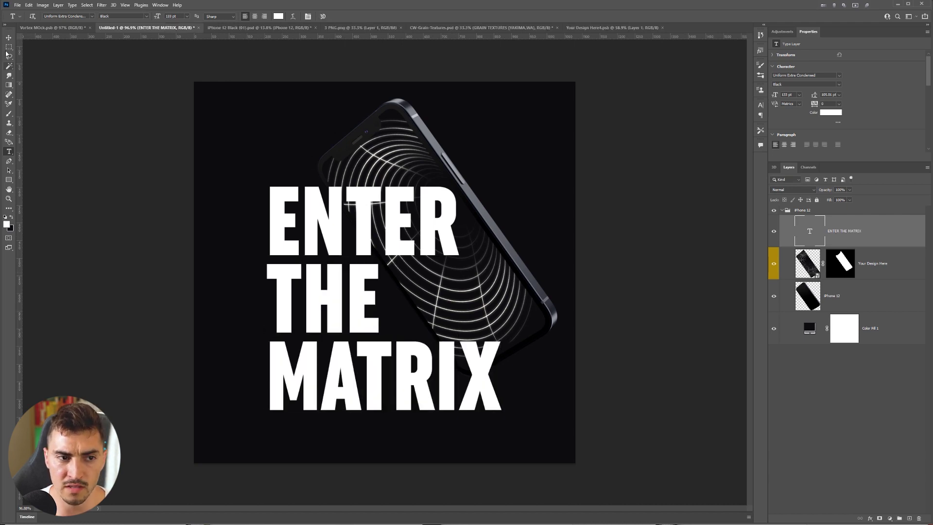
Move the headline to the poster's lower left and scale it to about 87%, overlapping the phone's edge.
key(v)
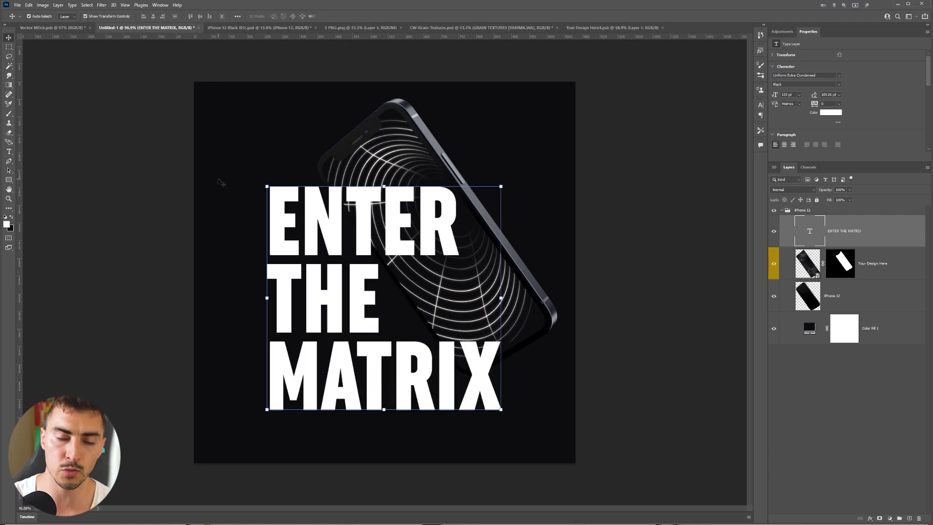
drag(298, 215, 265, 213)
drag(457, 402, 424, 369)
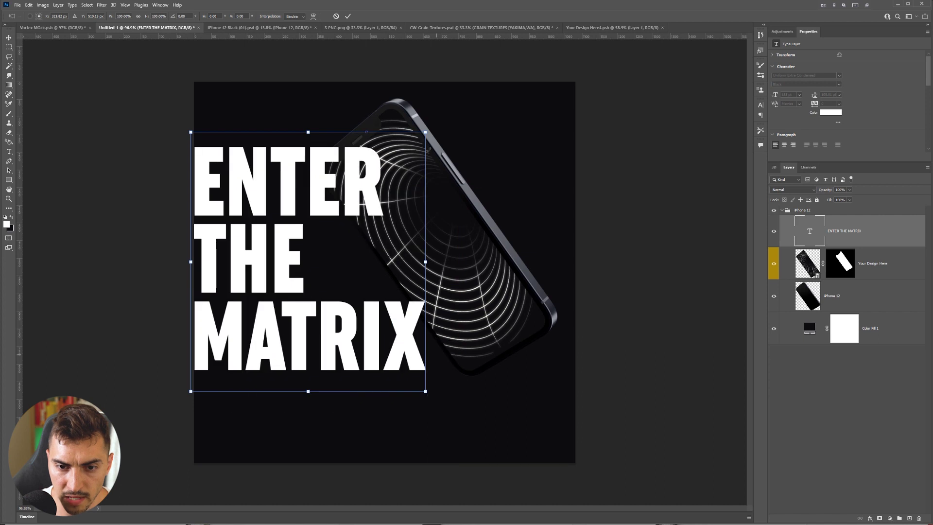
key(ctrl+z)
drag(465, 170, 433, 205)
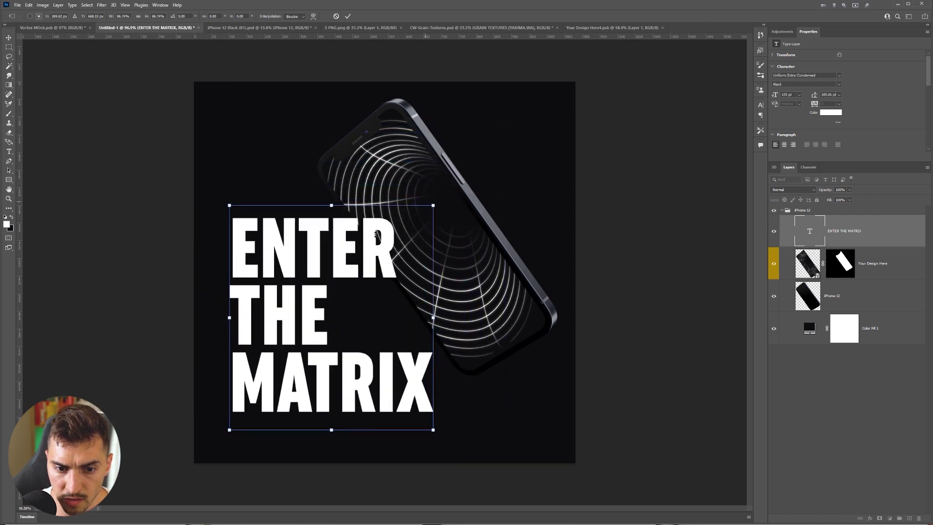
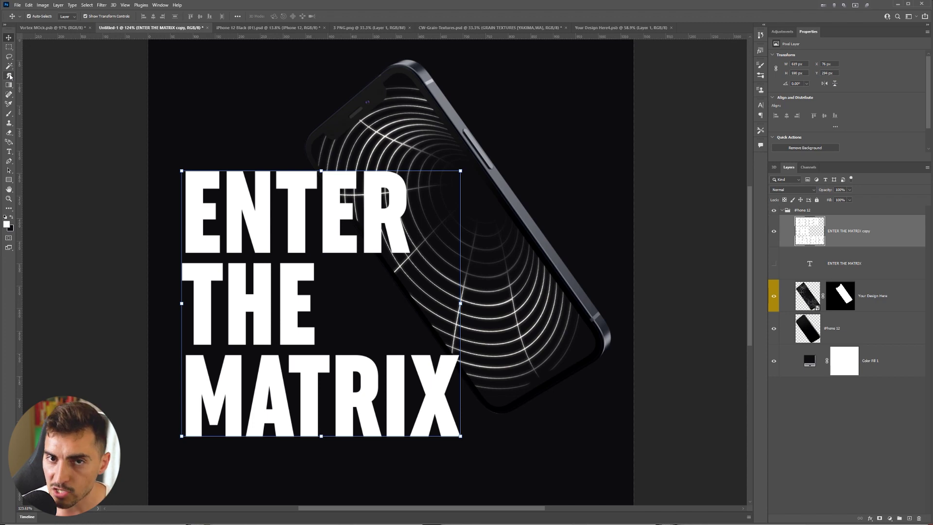
Choose the Smudge tool and set its strength to 80%.
drag(9, 76, 33, 93)
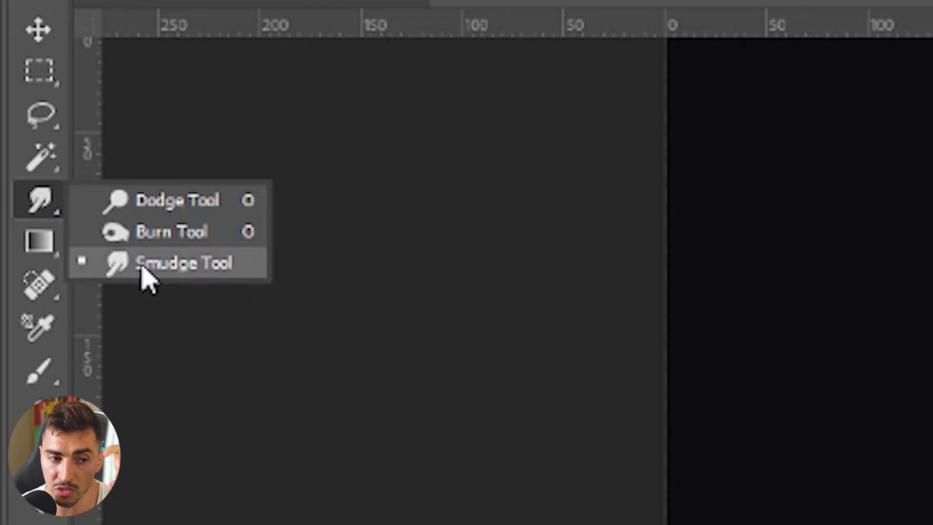
click(179, 262)
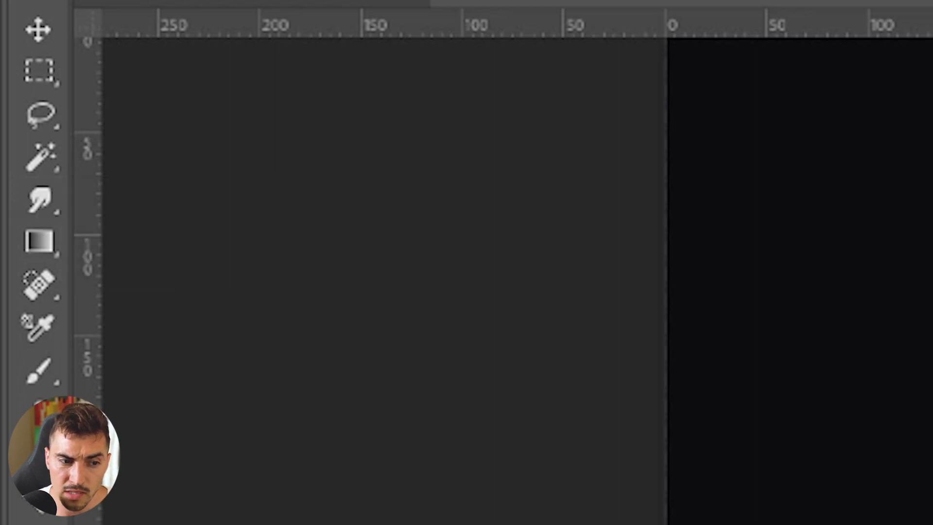
click(9, 208)
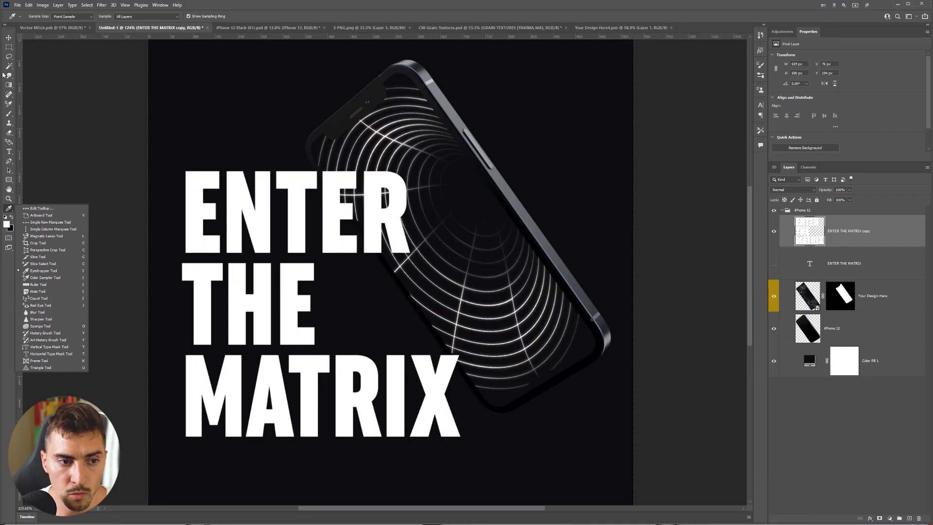
click(10, 75)
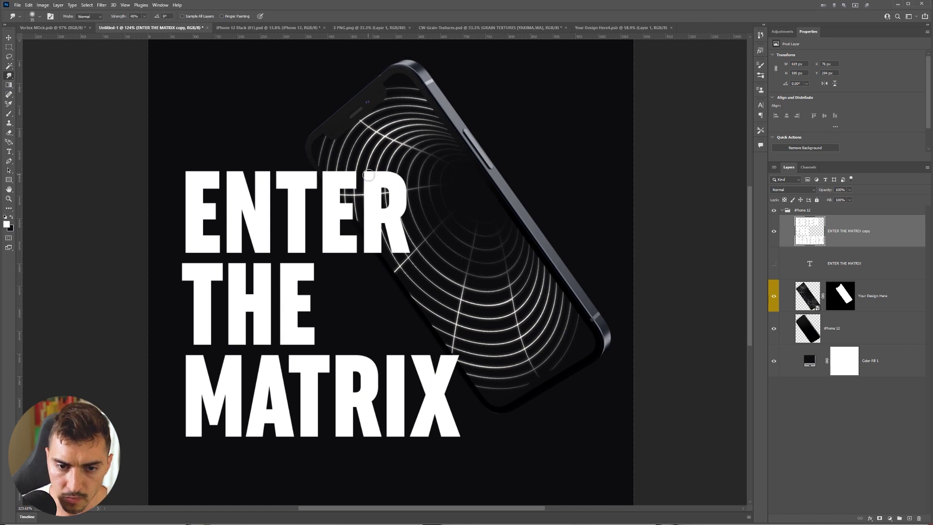
scroll(368, 175, up, 3)
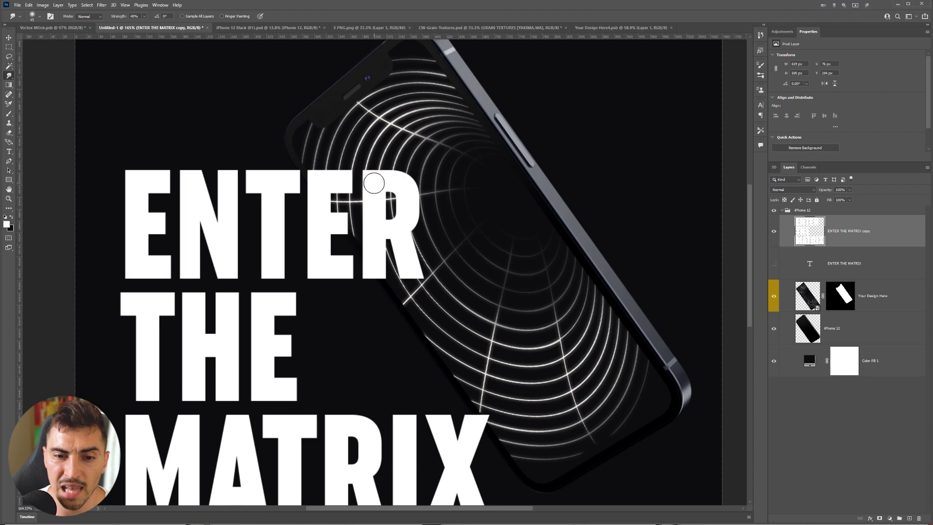
scroll(374, 207, up, 3)
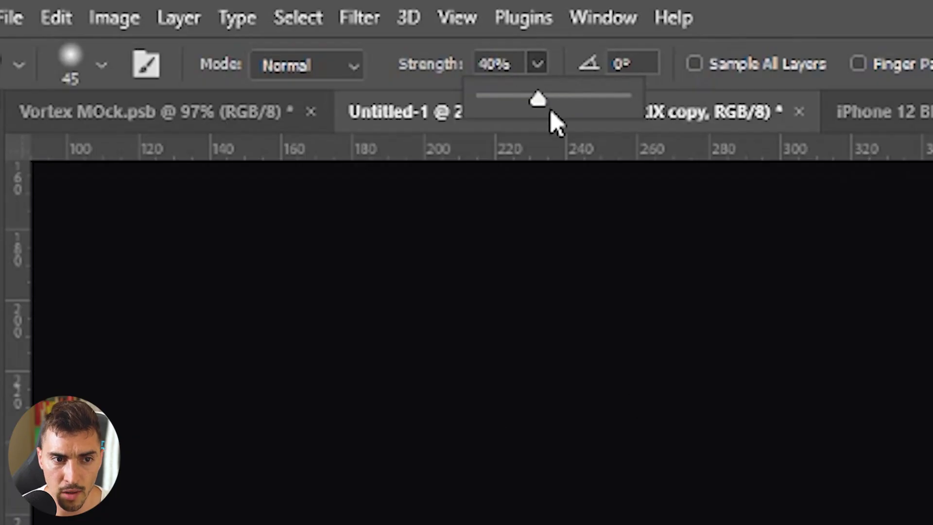
drag(146, 25, 158, 25)
Smudge the left stem of the R in ENTER downward into a soft tail curving toward the phone.
scroll(481, 340, down, 1)
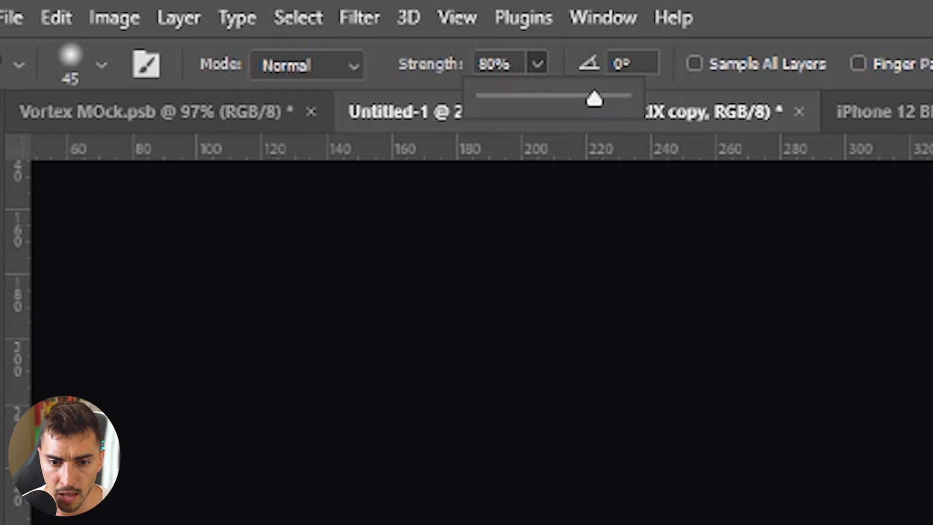
drag(898, 520, 762, 165)
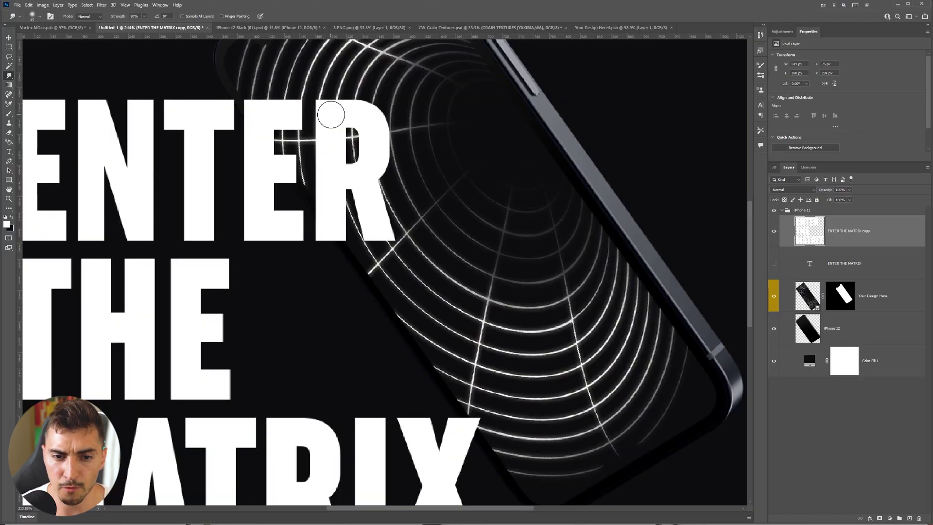
scroll(330, 115, down, 1)
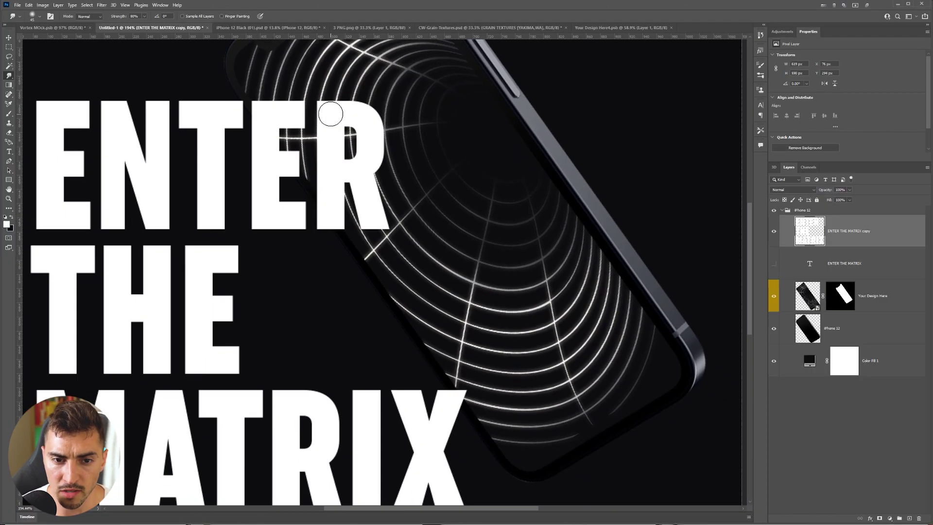
mouse_move(331, 114)
mouse_down()
mouse_move(327, 204)
mouse_move(338, 246)
mouse_move(455, 333)
mouse_up()
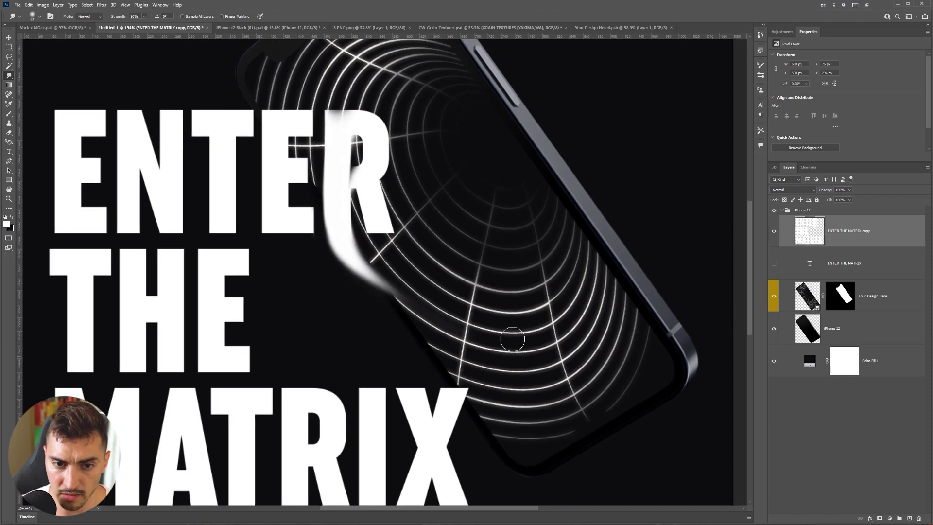
scroll(512, 339, down, 1)
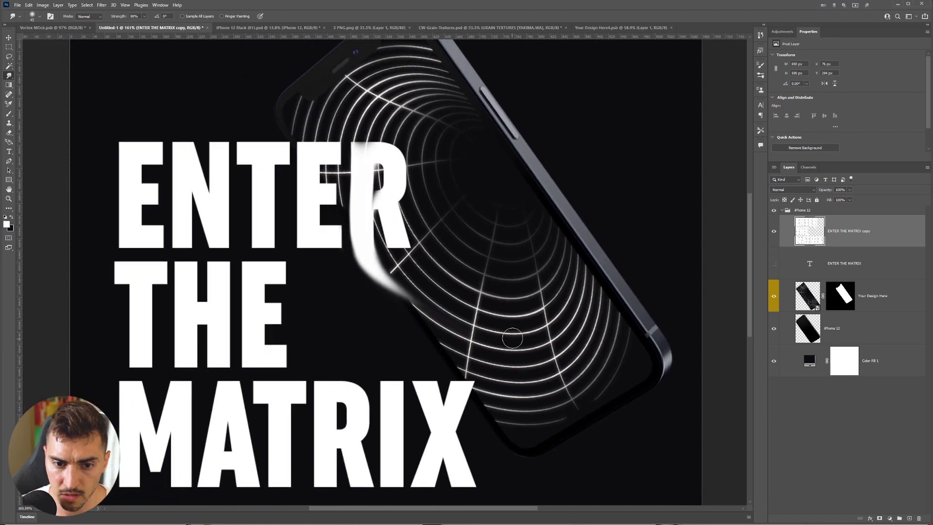
Smudge the right leg of the R into a long curved streak that follows the vortex lines across the phone screen.
scroll(349, 159, up, 3)
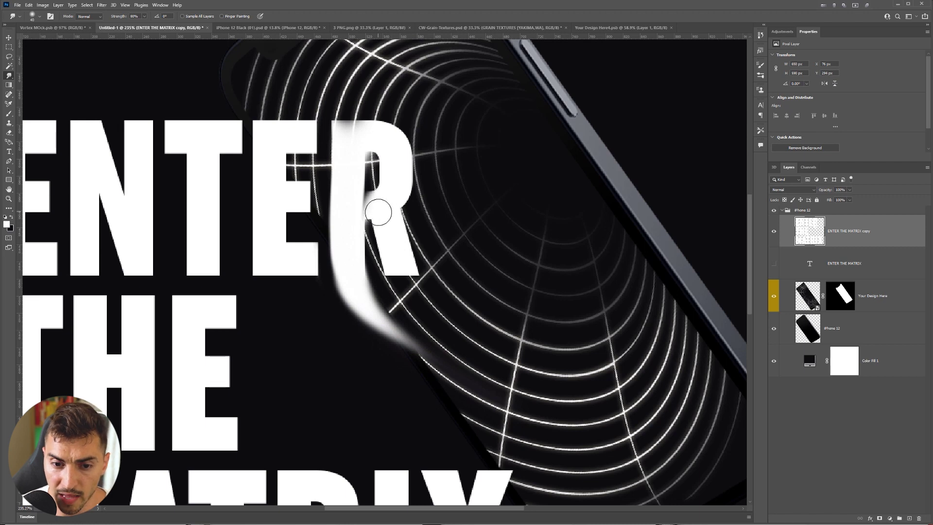
mouse_move(384, 217)
mouse_down()
mouse_move(401, 280)
mouse_move(450, 325)
mouse_up()
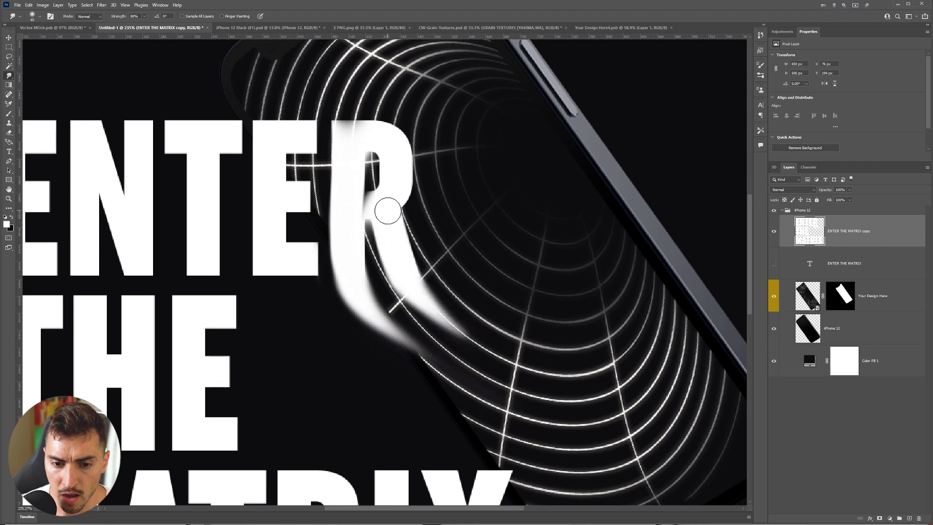
mouse_move(388, 214)
mouse_down()
mouse_move(396, 258)
mouse_move(452, 335)
mouse_move(515, 379)
mouse_up()
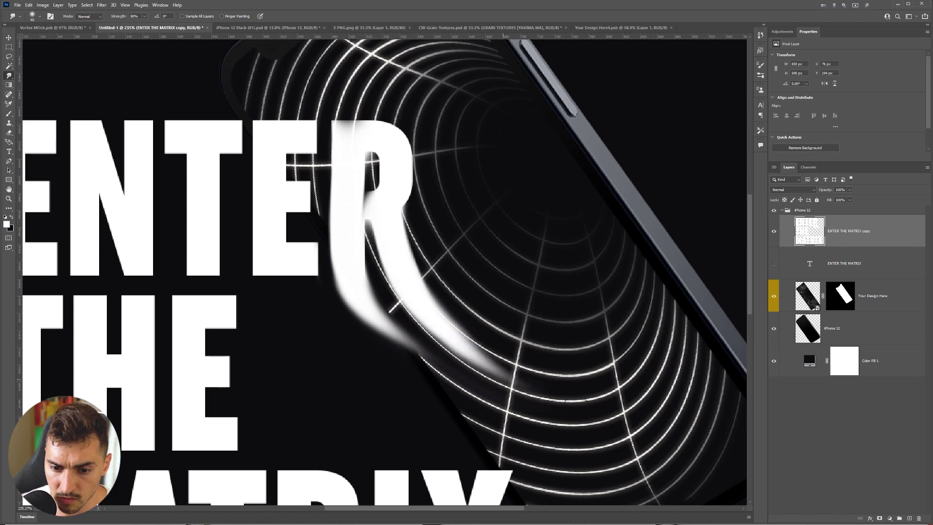
drag(511, 334, 336, 196)
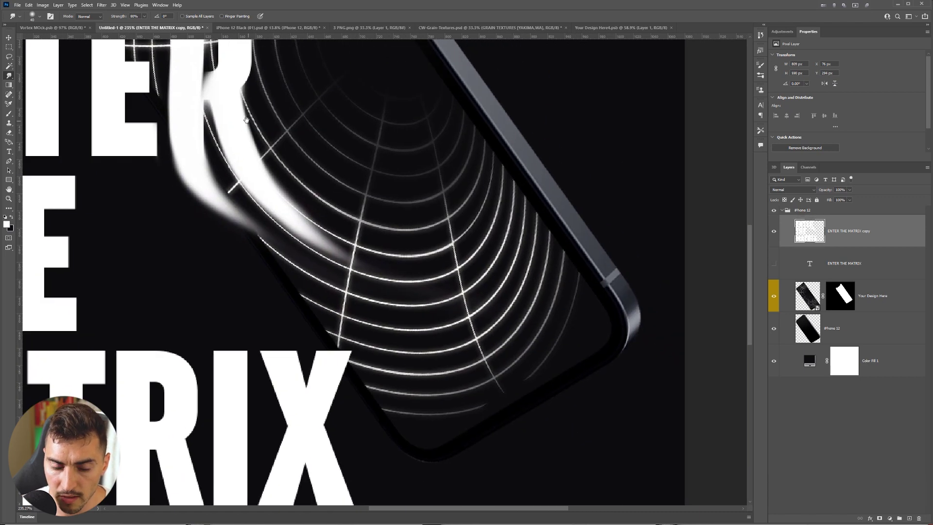
drag(246, 120, 314, 192)
drag(386, 214, 469, 338)
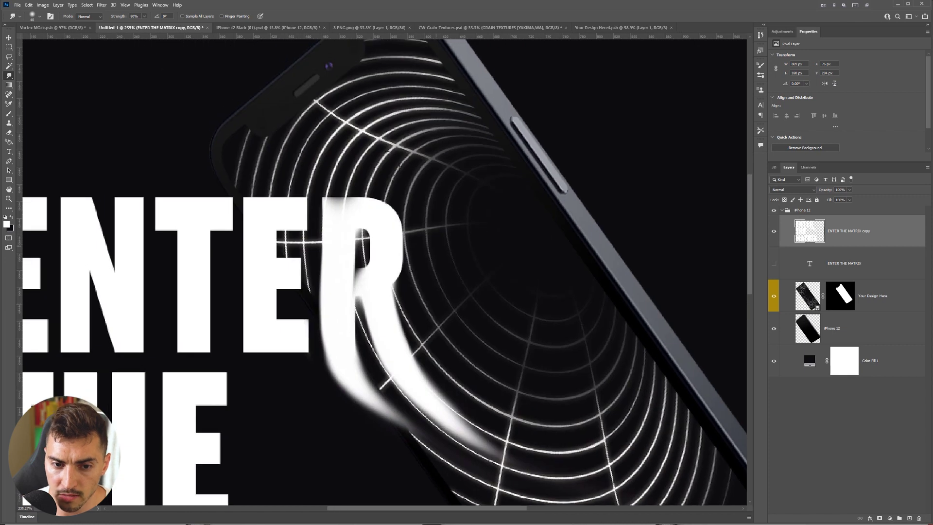
Smudge the upper left corner of the R inward to give it a soft, rounded edge.
drag(334, 193, 329, 248)
key(ctrl+z)
drag(330, 194, 329, 215)
mouse_move(333, 181)
mouse_down()
mouse_move(329, 253)
mouse_move(340, 195)
mouse_up()
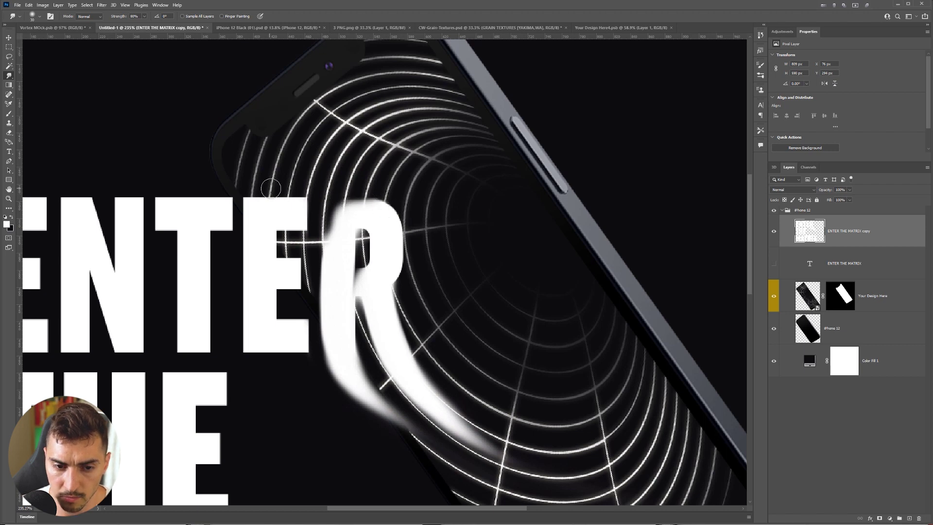
scroll(290, 209, up, 2)
mouse_move(293, 212)
mouse_down()
mouse_move(266, 217)
mouse_move(266, 204)
mouse_move(236, 201)
mouse_move(280, 197)
mouse_up()
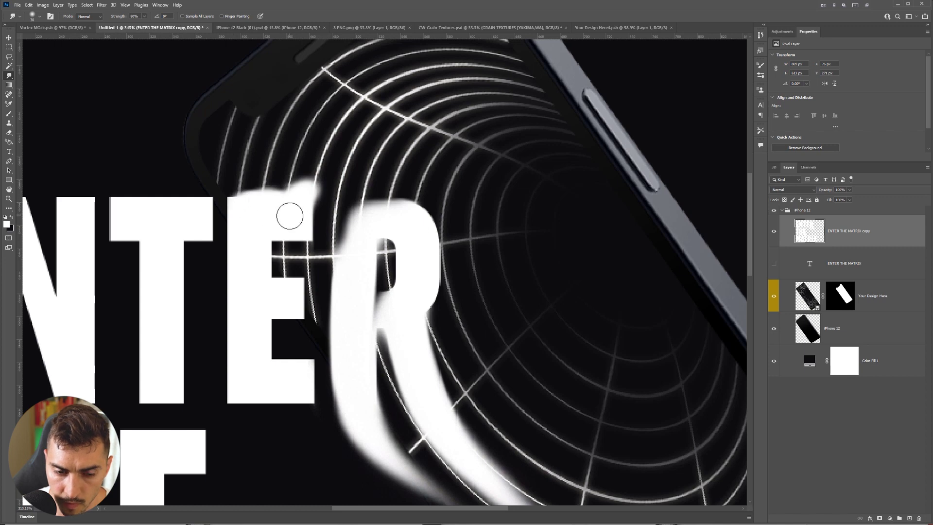
key(ctrl+z)
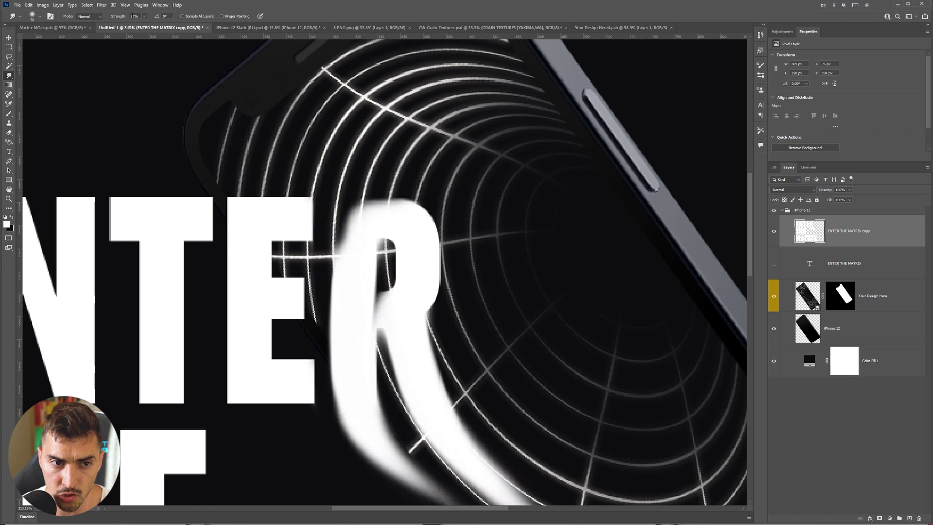
Lower the smudge strength to 30% and ripple the edges of the second E and the top of the T in ENTER.
mouse_move(246, 199)
mouse_down()
mouse_move(282, 199)
mouse_move(299, 192)
mouse_move(255, 211)
mouse_move(277, 193)
mouse_move(304, 192)
mouse_move(301, 287)
mouse_up()
scroll(303, 288, up, 1)
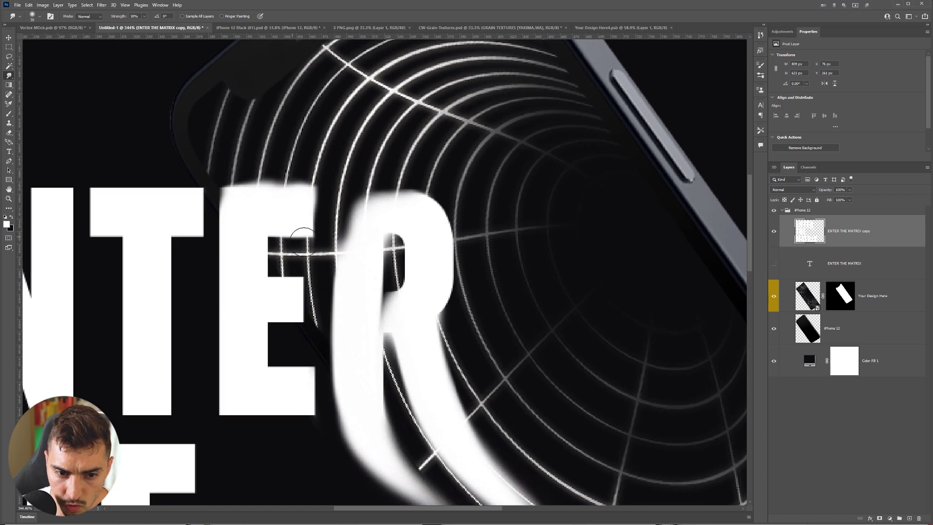
mouse_move(265, 290)
mouse_down()
mouse_move(310, 281)
mouse_move(269, 278)
mouse_move(311, 308)
mouse_move(295, 330)
mouse_move(303, 368)
mouse_move(294, 373)
mouse_move(323, 421)
mouse_move(232, 408)
mouse_move(252, 407)
mouse_up()
drag(278, 359, 353, 308)
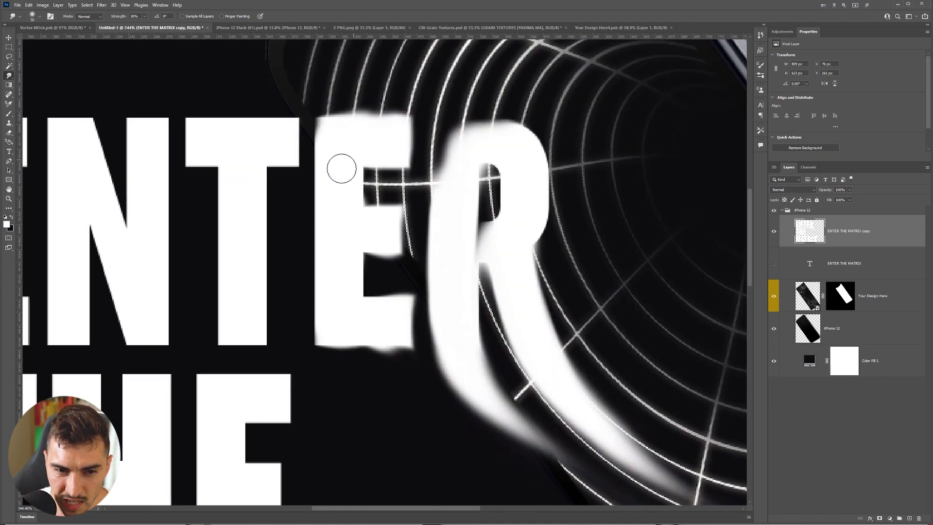
mouse_move(293, 115)
mouse_down()
mouse_move(299, 159)
mouse_move(279, 140)
mouse_move(274, 107)
mouse_move(261, 116)
mouse_move(278, 116)
mouse_move(243, 122)
mouse_move(292, 120)
mouse_up()
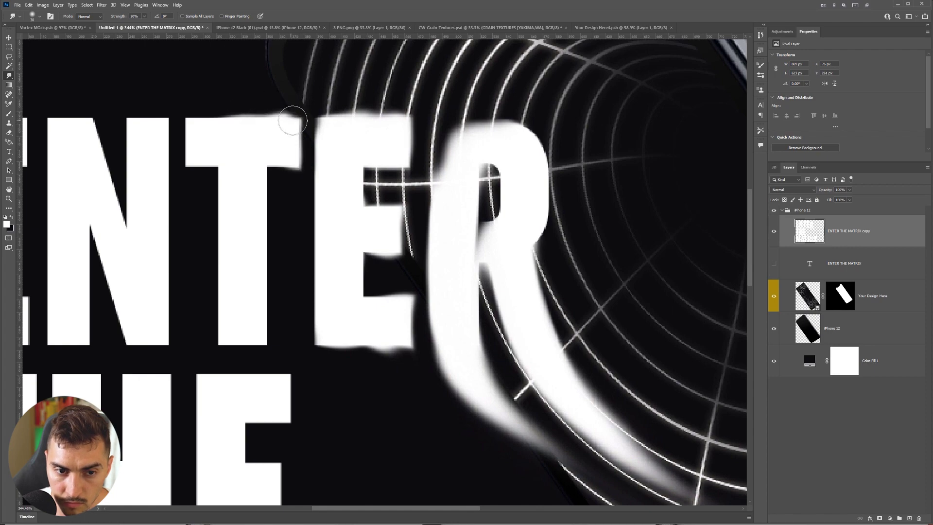
Smudge the top of the I in MATRIX upward with a slightly larger brush, curving it onto the phone's edge.
scroll(319, 163, down, 1)
scroll(320, 164, down, 5)
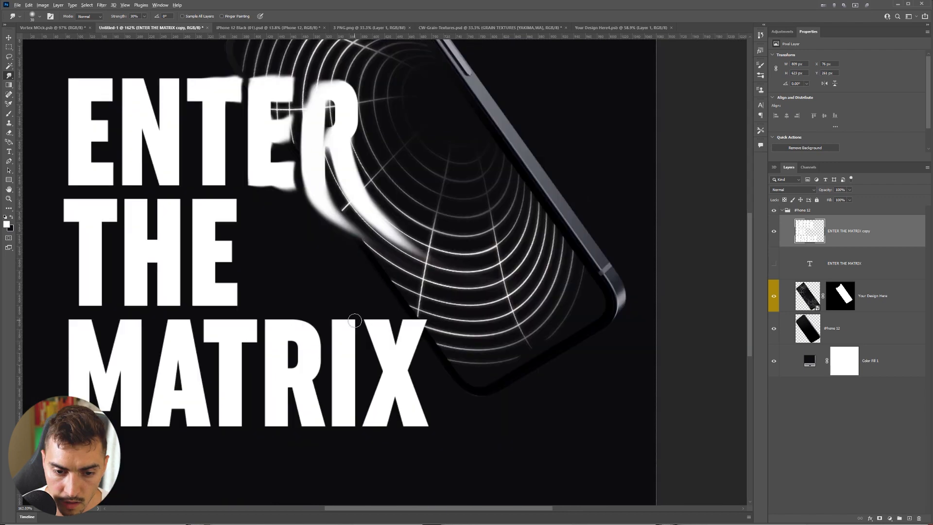
scroll(354, 322, up, 2)
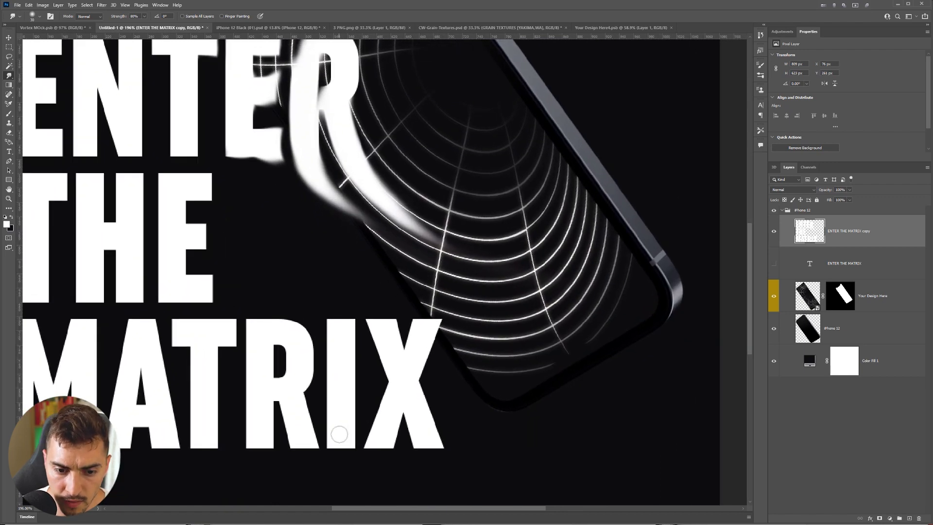
mouse_move(335, 382)
mouse_down()
mouse_move(345, 308)
mouse_move(449, 245)
mouse_move(483, 260)
mouse_up()
key(ctrl+z)
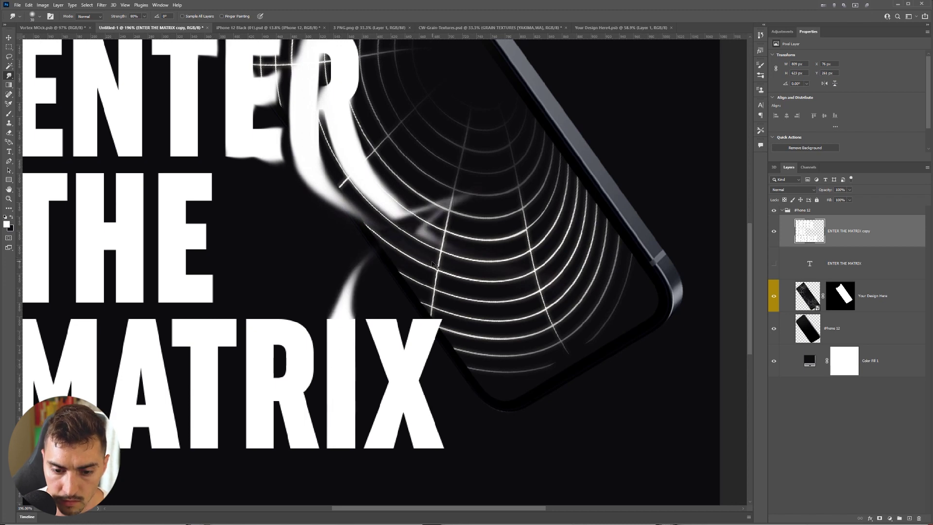
key(bracketright)
mouse_move(342, 391)
mouse_down()
mouse_move(343, 292)
mouse_move(403, 214)
mouse_up()
key(ctrl+z)
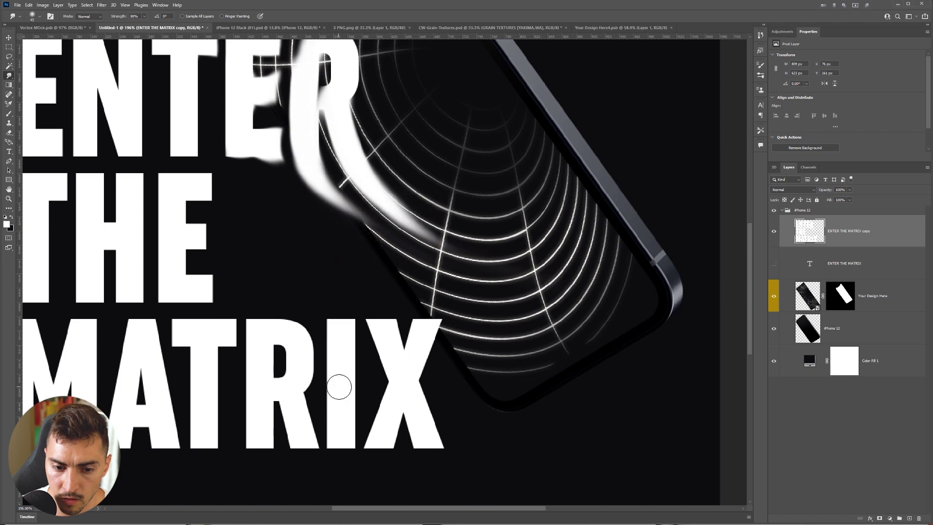
mouse_move(339, 366)
mouse_down()
mouse_move(339, 299)
mouse_move(393, 269)
mouse_move(427, 266)
mouse_up()
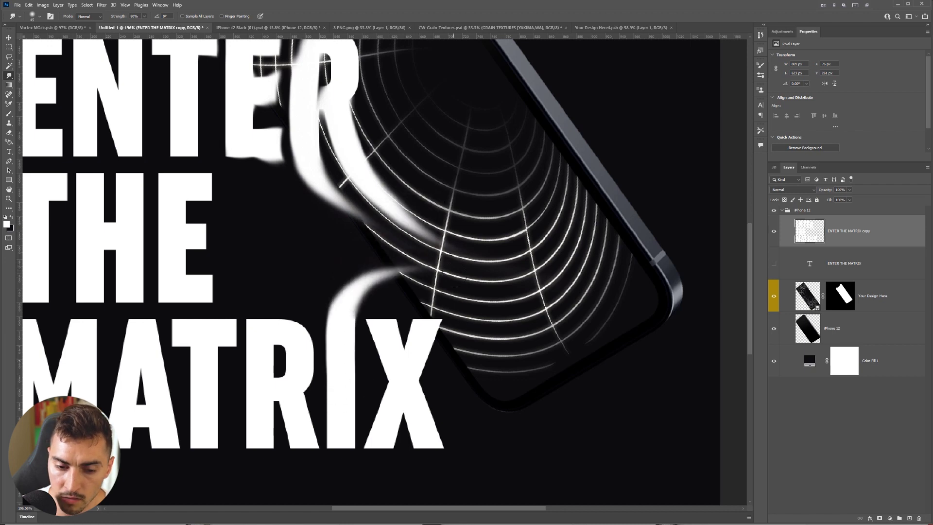
Smudge the upper right arm of the X in MATRIX into a long tapering streak reaching toward the vortex centre.
drag(408, 376, 487, 199)
mouse_move(401, 365)
mouse_down()
mouse_move(454, 257)
mouse_move(486, 142)
mouse_up()
key(ctrl+z)
drag(409, 358, 465, 223)
key(ctrl+z)
key(bracketleft)
mouse_move(407, 358)
mouse_down()
mouse_move(471, 213)
mouse_move(461, 129)
mouse_up()
Lower the smudge strength to 30% and ripple the right edge and upper left arm of the X.
scroll(385, 325, down, 1)
key(3)
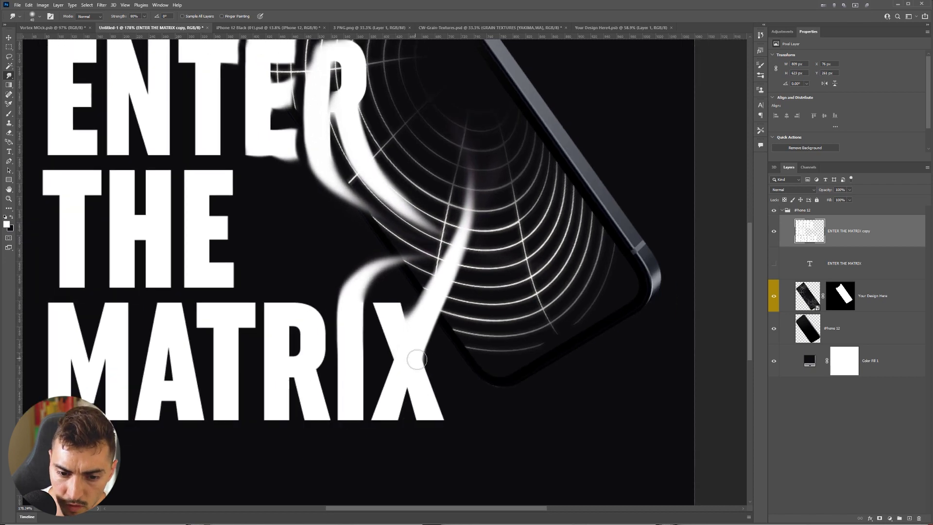
mouse_move(426, 380)
mouse_down()
mouse_move(427, 406)
mouse_move(423, 340)
mouse_move(432, 398)
mouse_move(395, 357)
mouse_move(400, 299)
mouse_up()
scroll(478, 316, down, 3)
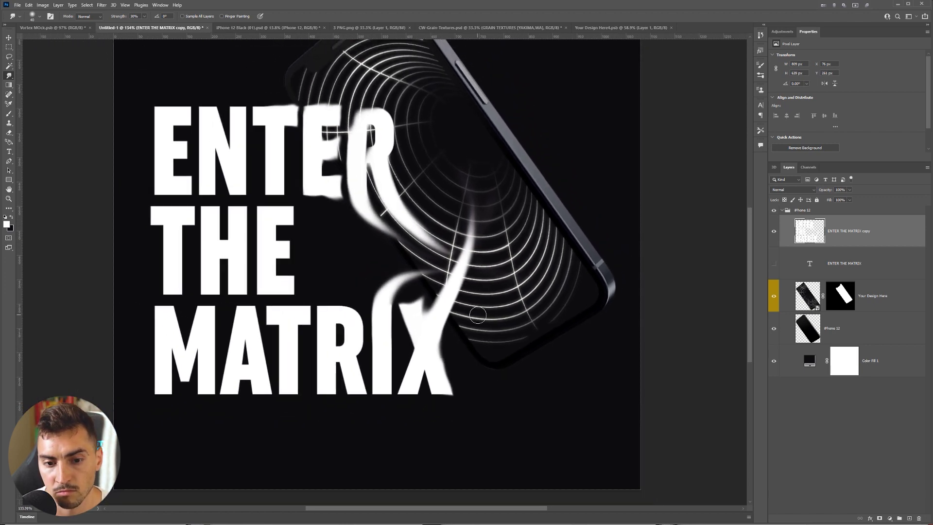
Smudge the inner edge of the R's counter in ENTER slightly downward.
scroll(385, 118, up, 1)
scroll(385, 119, up, 1)
mouse_move(369, 160)
mouse_down()
mouse_move(373, 174)
mouse_move(370, 167)
mouse_up()
scroll(370, 167, up, 4)
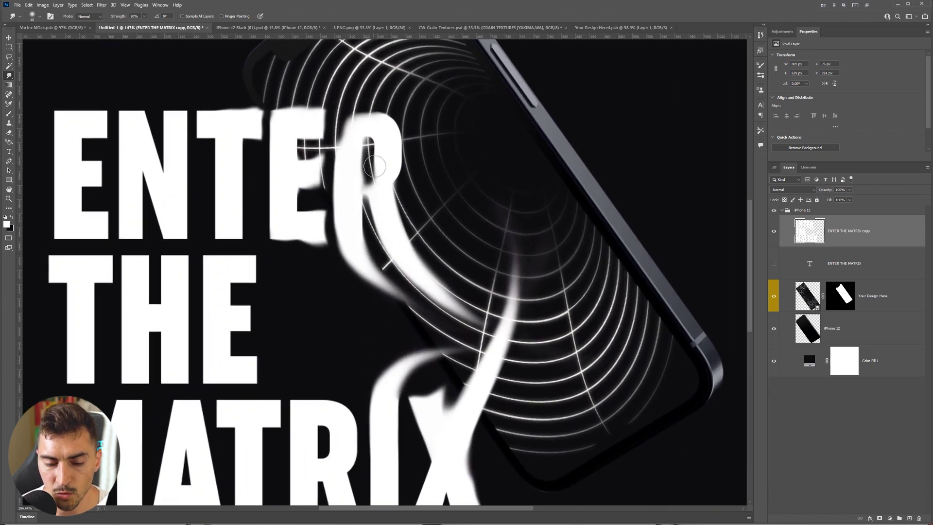
Switch to the Eraser and fade the outer right edge of the R's bowl on the headline copy.
key(e)
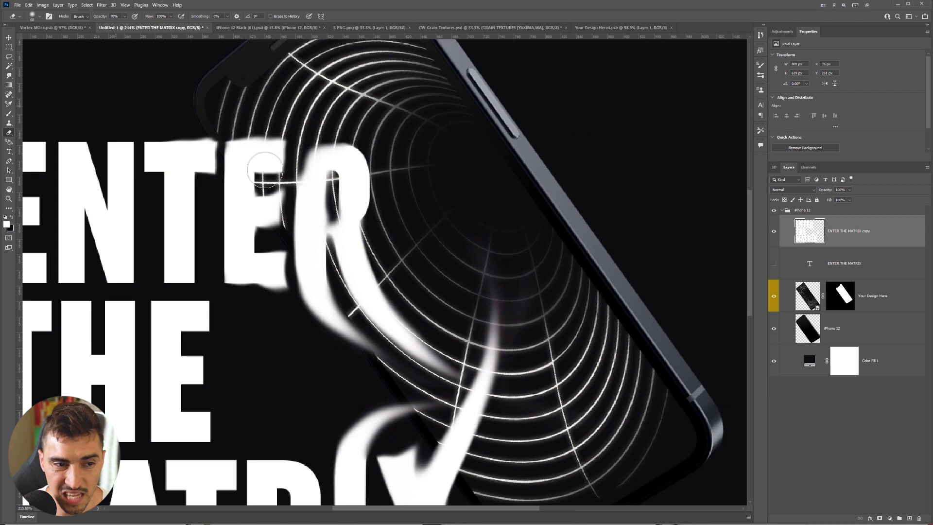
scroll(397, 139, up, 2)
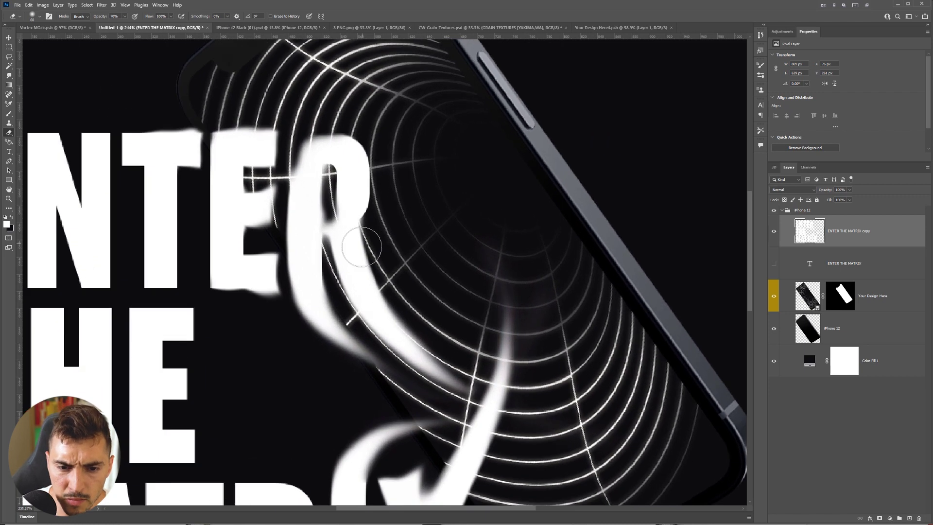
mouse_move(397, 247)
mouse_down()
mouse_move(387, 174)
mouse_move(383, 217)
mouse_move(389, 250)
mouse_move(398, 157)
mouse_move(402, 255)
mouse_move(406, 236)
mouse_up()
mouse_move(399, 178)
mouse_down()
mouse_move(383, 218)
mouse_move(374, 204)
mouse_up()
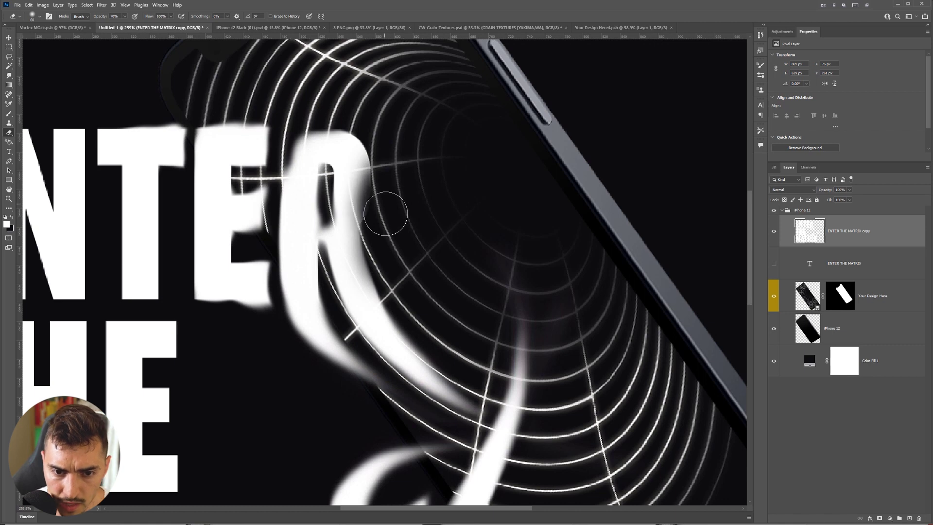
Shrink the soft eraser brush and refine the right edge of the R's bowl, undoing the excess erasing.
click(41, 18)
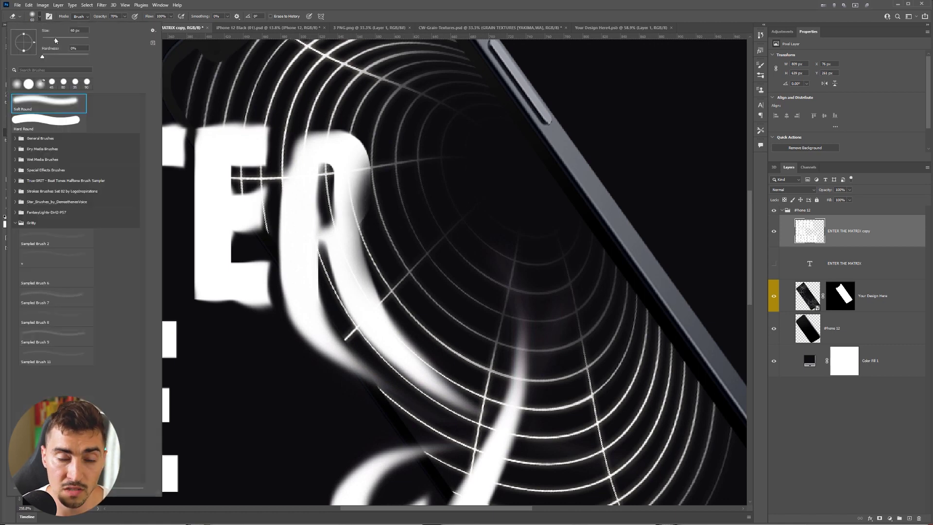
click(393, 196)
key([)
key([)
key([)
key([)
mouse_move(369, 217)
mouse_down()
mouse_move(378, 99)
mouse_move(354, 115)
mouse_move(397, 171)
mouse_move(372, 186)
mouse_move(299, 95)
mouse_move(385, 206)
mouse_up()
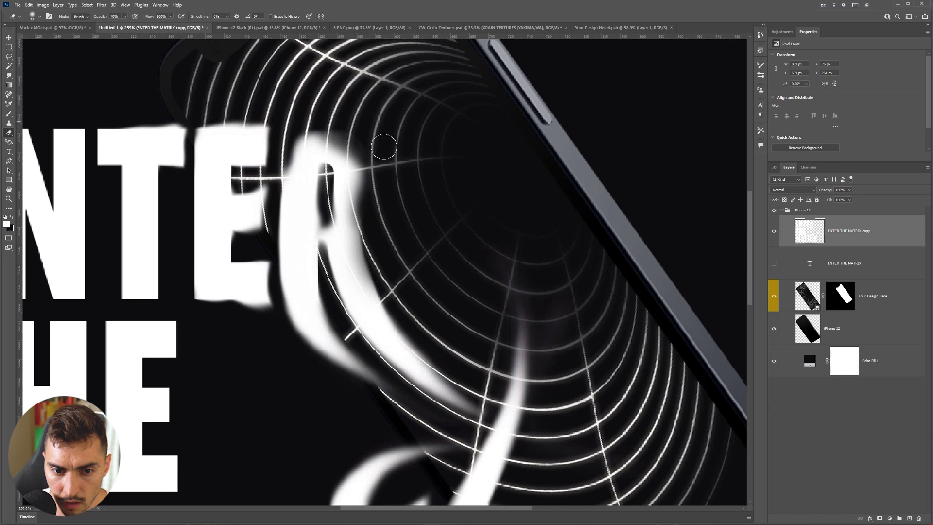
key(ctrl+z)
key(ctrl+z)
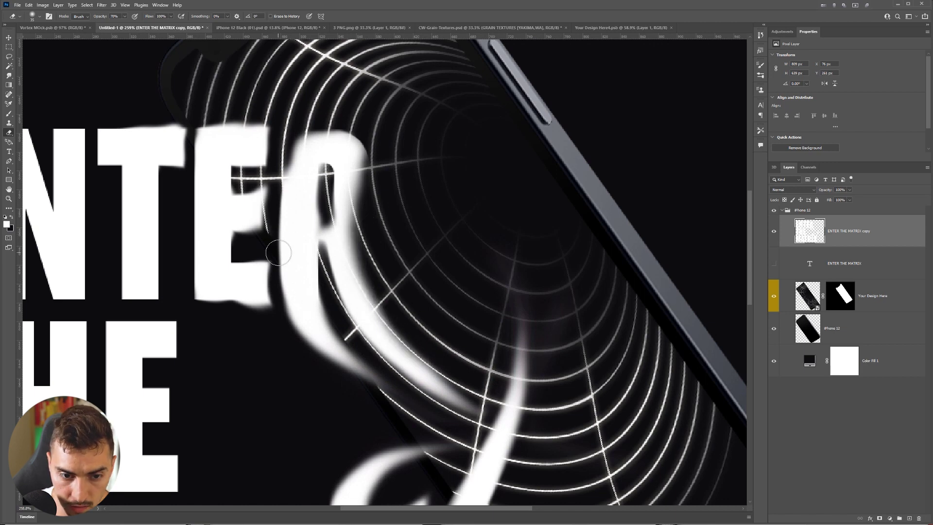
Try to fade the left edge of the R's stem in ENTER with the eraser, undoing the strokes.
drag(284, 246, 290, 309)
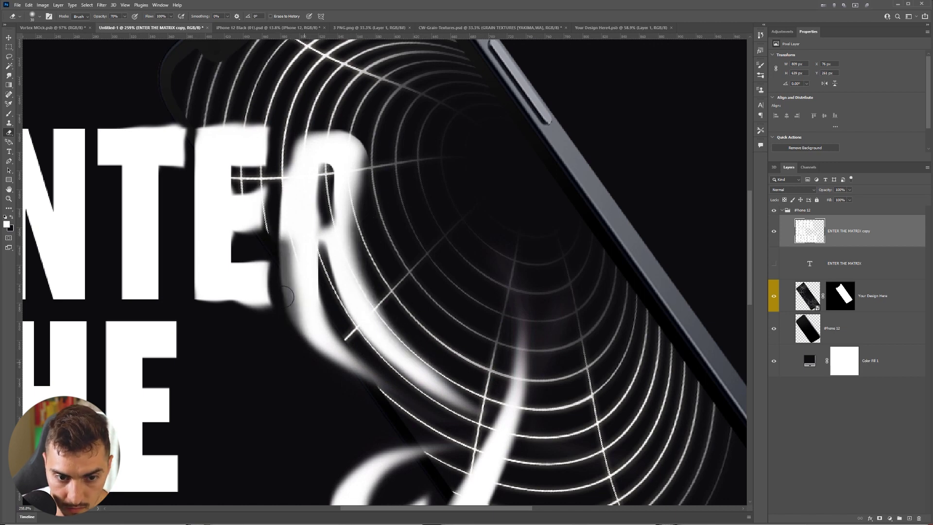
mouse_move(280, 219)
mouse_down()
mouse_move(294, 322)
mouse_move(287, 299)
mouse_up()
drag(281, 167, 297, 327)
key(ctrl+z)
key(ctrl+z)
scroll(312, 402, down, 4)
key(ctrl+z)
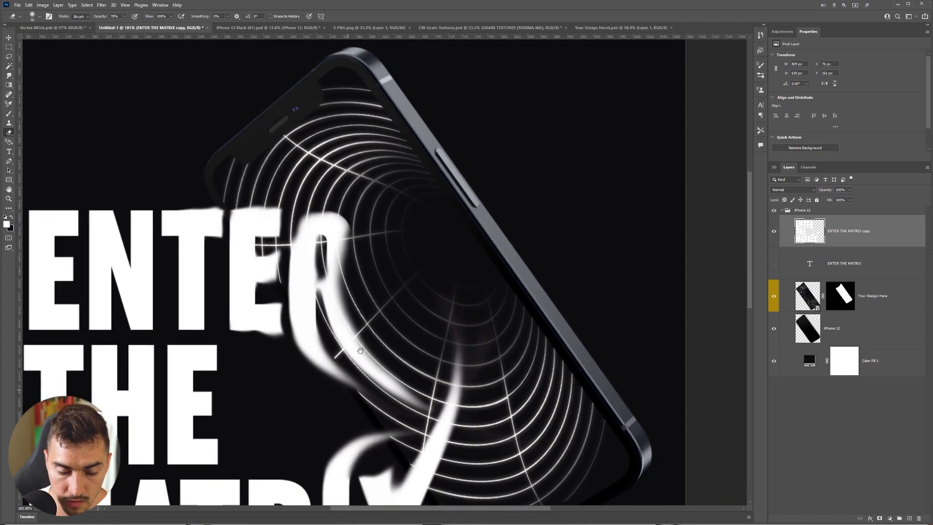
Switch to the Smudge tool and ripple the outer edge, bowl and counter of the R in MATRIX.
drag(360, 352, 370, 280)
scroll(481, 217, down, 5)
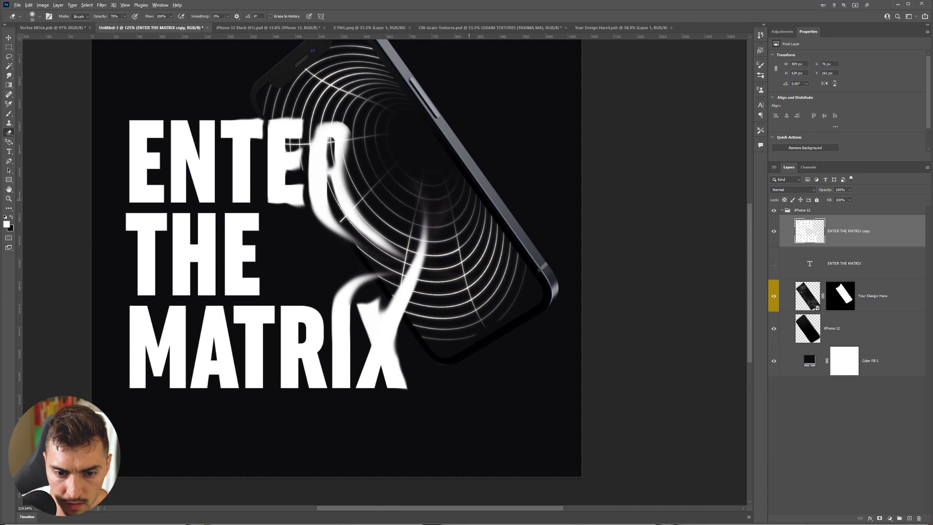
scroll(422, 281, up, 4)
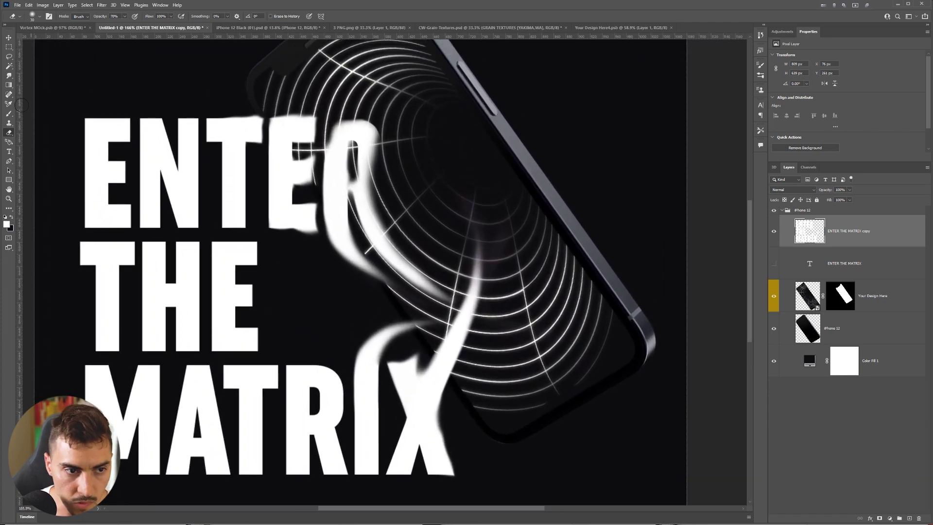
click(9, 75)
scroll(309, 375, up, 2)
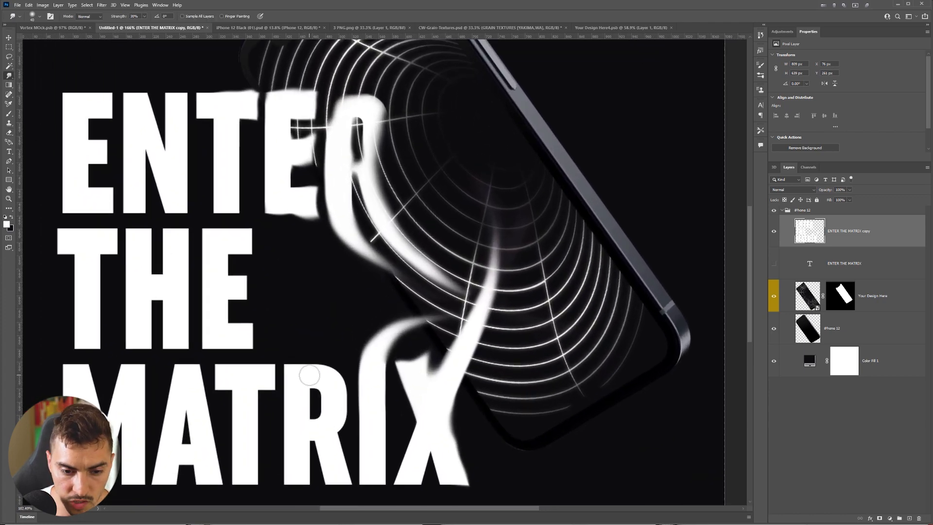
mouse_move(327, 372)
mouse_down()
mouse_move(286, 365)
mouse_move(323, 353)
mouse_move(317, 377)
mouse_move(330, 390)
mouse_move(344, 364)
mouse_move(353, 405)
mouse_move(340, 429)
mouse_move(328, 387)
mouse_move(325, 408)
mouse_move(338, 394)
mouse_move(320, 407)
mouse_move(307, 387)
mouse_move(339, 415)
mouse_up()
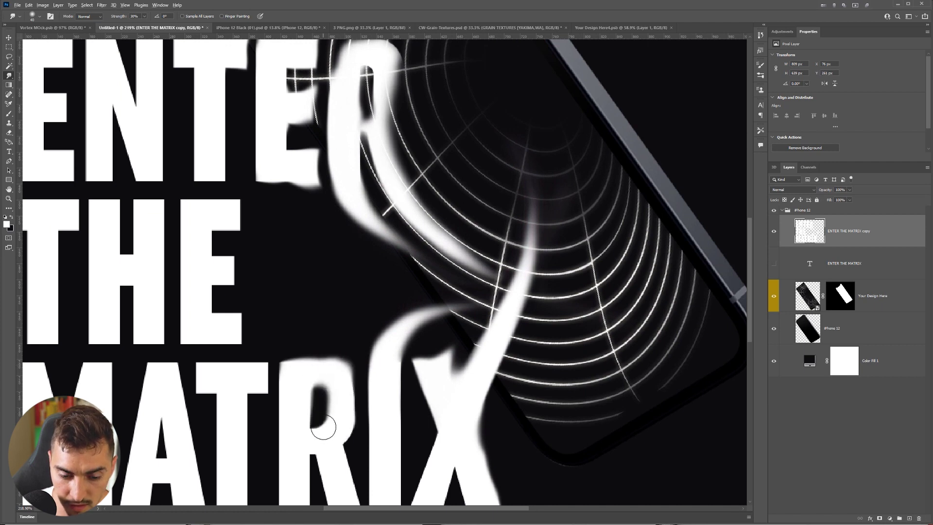
scroll(323, 427, up, 3)
mouse_move(354, 335)
mouse_down()
mouse_move(365, 359)
mouse_move(382, 379)
mouse_move(364, 391)
mouse_up()
scroll(335, 314, down, 1)
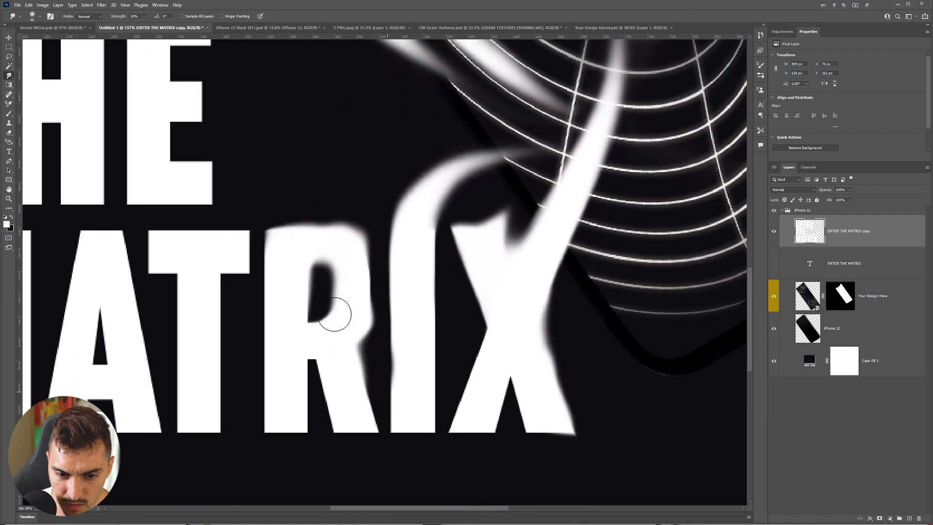
scroll(335, 315, down, 2)
mouse_move(349, 327)
mouse_down()
mouse_move(354, 340)
mouse_move(341, 244)
mouse_move(308, 239)
mouse_move(337, 235)
mouse_move(377, 190)
mouse_up()
Smudge the right ends of the E's arms in THE outward toward the phone.
scroll(340, 204, up, 4)
drag(244, 249, 285, 261)
drag(199, 297, 292, 292)
drag(217, 310, 311, 304)
drag(211, 367, 462, 313)
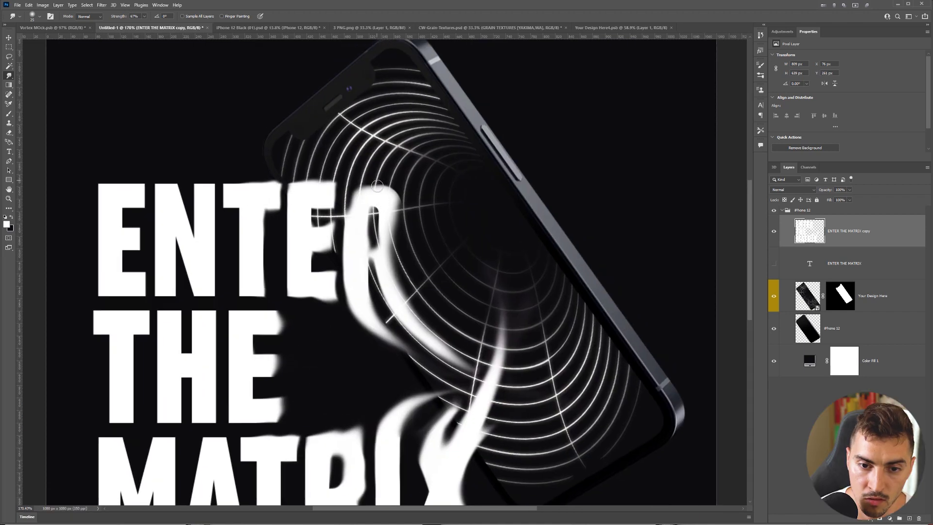
Smudge the top of the R in ENTER into a curved streak reaching toward the vortex center, undoing the excess smudge.
drag(515, 175, 527, 172)
drag(369, 192, 545, 180)
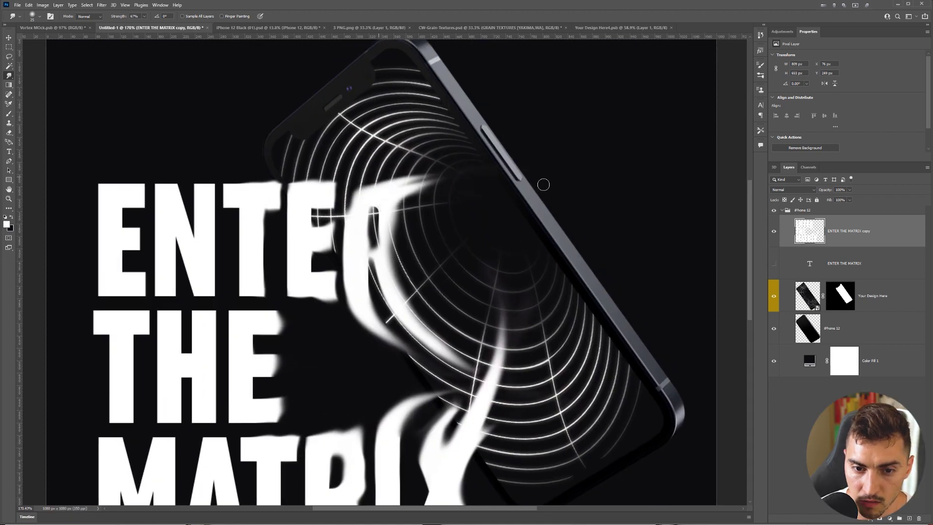
mouse_move(403, 199)
mouse_down()
mouse_move(486, 175)
mouse_move(357, 209)
mouse_move(388, 187)
mouse_move(449, 179)
mouse_up()
drag(374, 198, 466, 194)
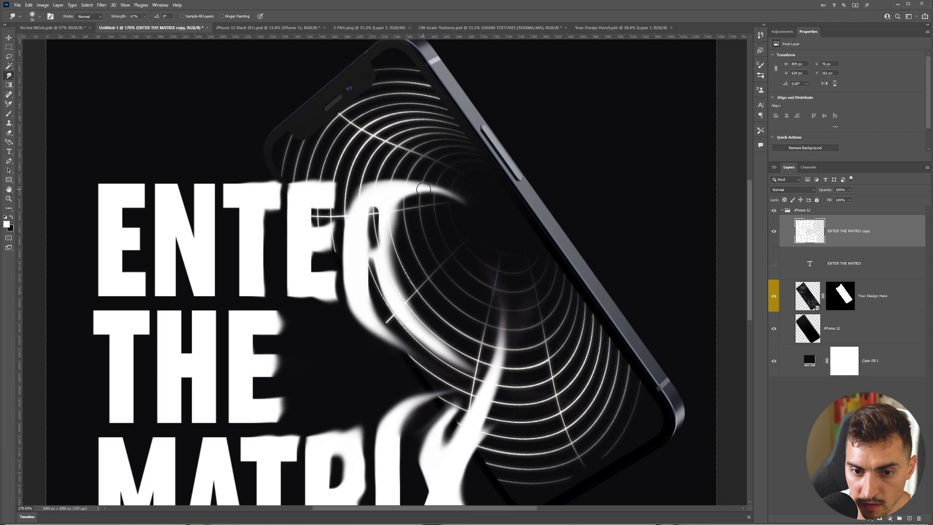
scroll(484, 211, down, 2)
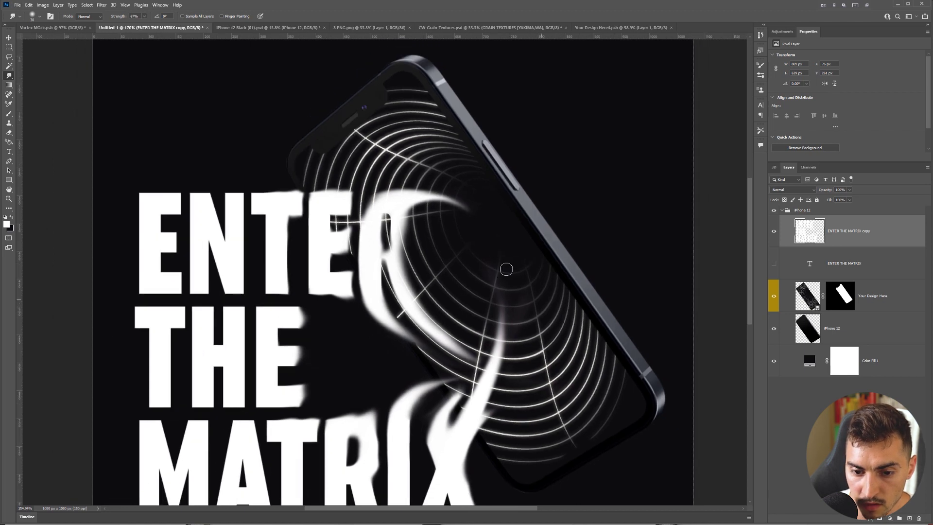
drag(440, 203, 506, 247)
right_click(518, 273)
click(448, 204)
key(ctrl+z)
Smudge the top of the second E in ENTER into a long curved streak sweeping over the R into the vortex.
scroll(471, 197, down, 1)
drag(363, 203, 450, 172)
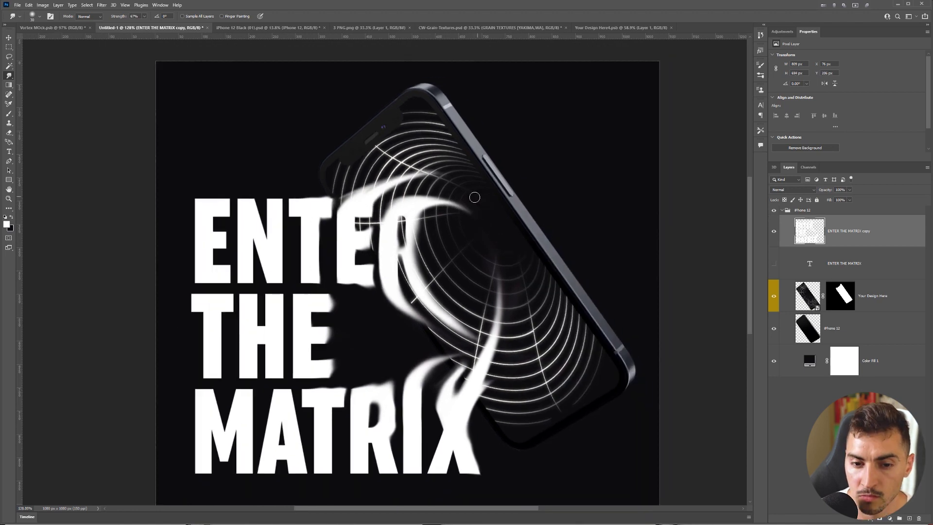
scroll(423, 202, up, 5)
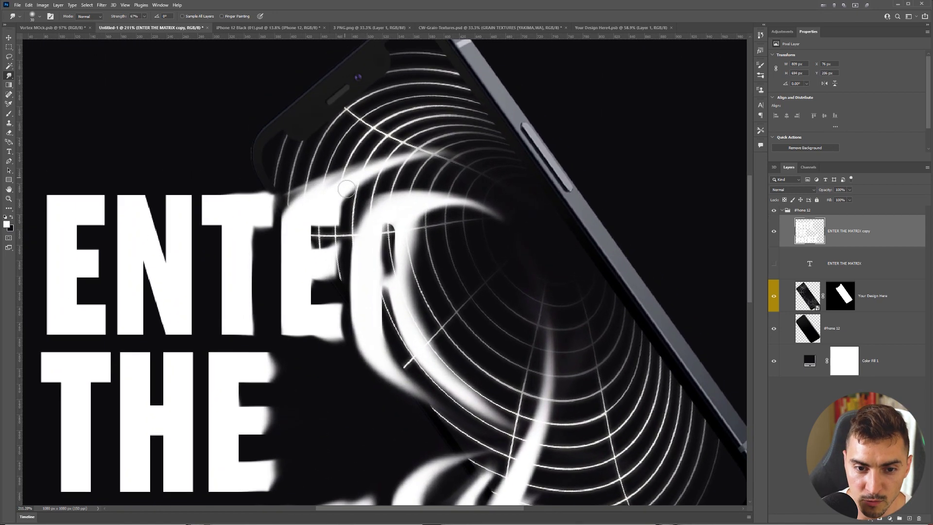
mouse_move(347, 189)
mouse_down()
mouse_move(370, 201)
mouse_move(355, 191)
mouse_move(435, 154)
mouse_up()
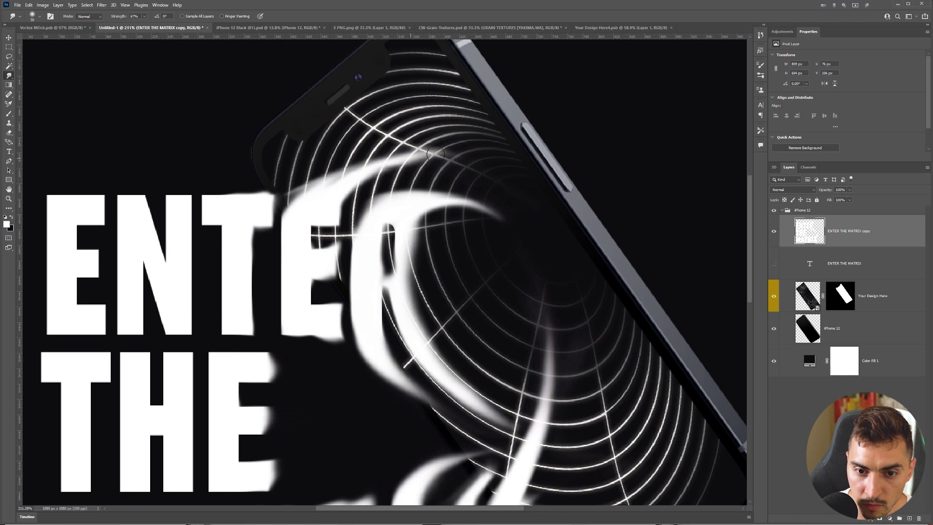
right_click(497, 209)
key(Escape)
Switch to the Eraser and trim the upper edge of the second E's streak, undoing the excess strokes.
key(e)
mouse_move(403, 144)
mouse_down()
mouse_move(458, 146)
mouse_move(430, 144)
mouse_up()
mouse_move(270, 196)
mouse_down()
mouse_move(374, 143)
mouse_move(291, 195)
mouse_move(282, 236)
mouse_move(290, 148)
mouse_up()
drag(283, 222, 294, 190)
key(ctrl+z)
key(ctrl+z)
key(ctrl+z)
key(ctrl+shift+z)
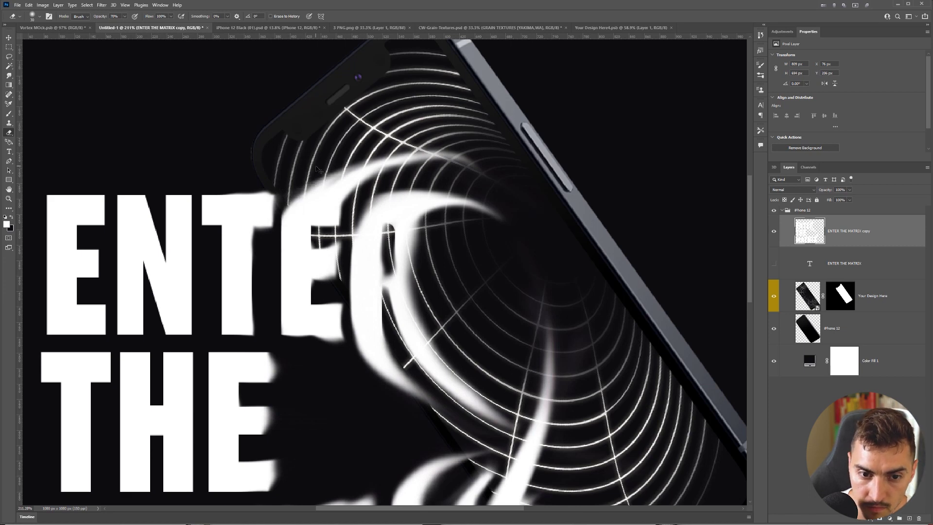
Go to the CW-Grain-Textures.psd document, then show and select its [G3] SOFT GRAIN layer.
scroll(342, 178, down, 5)
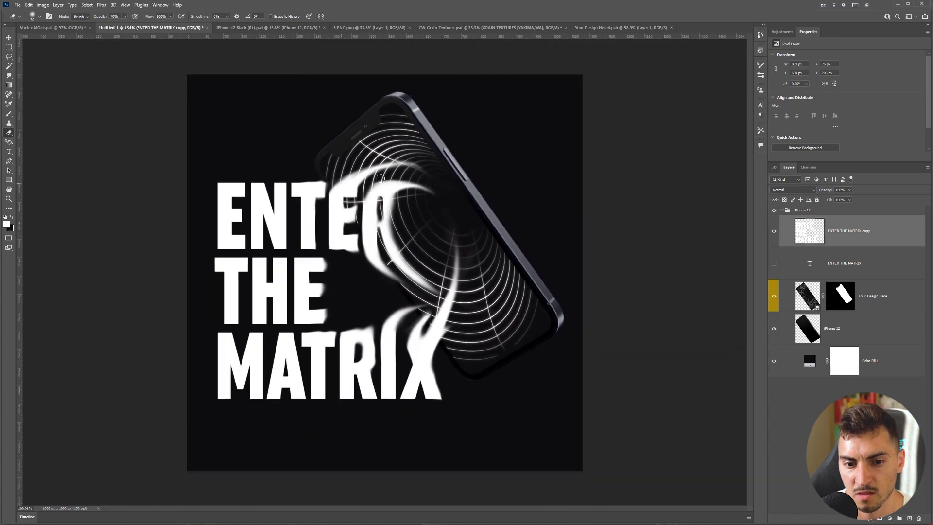
scroll(380, 178, down, 3)
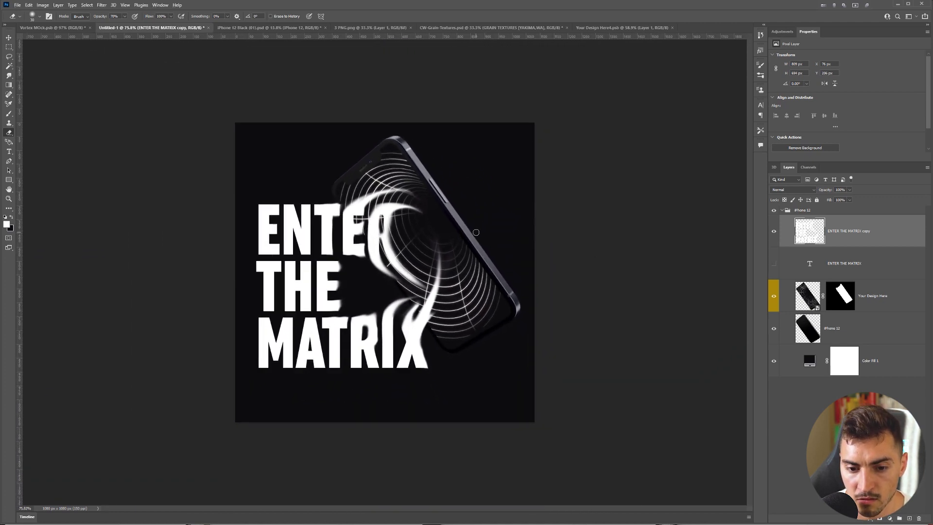
scroll(475, 232, up, 2)
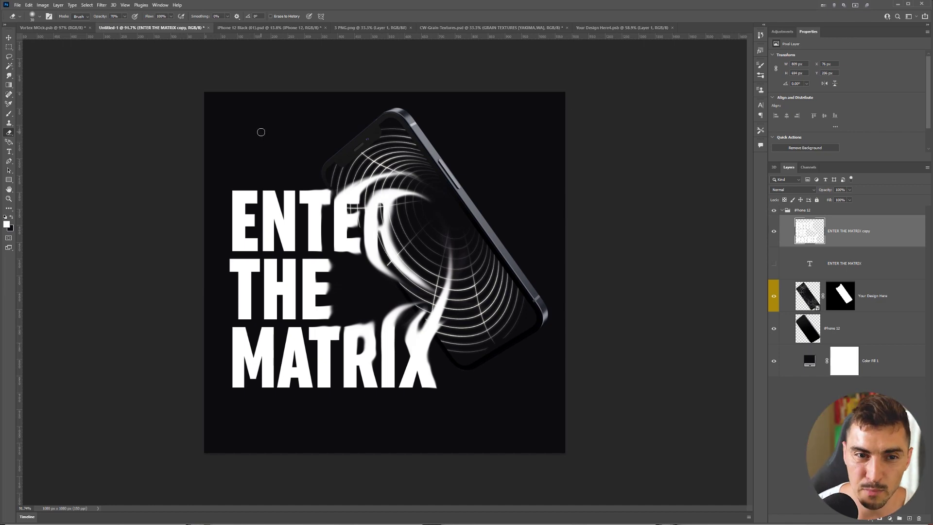
click(428, 27)
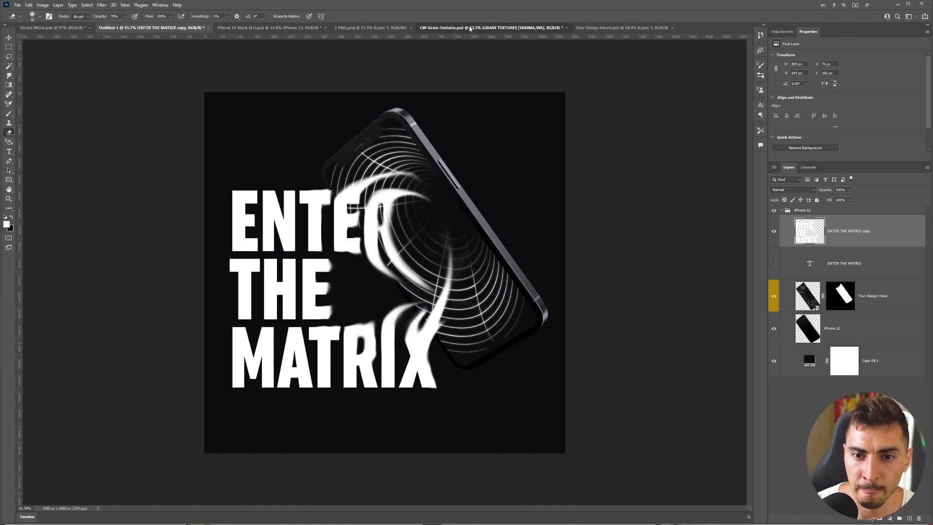
scroll(411, 243, up, 5)
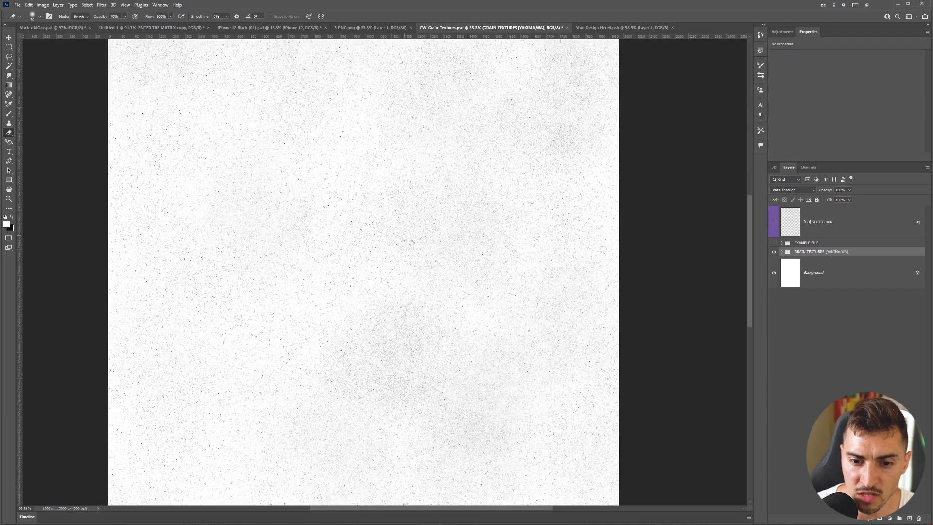
scroll(411, 242, down, 4)
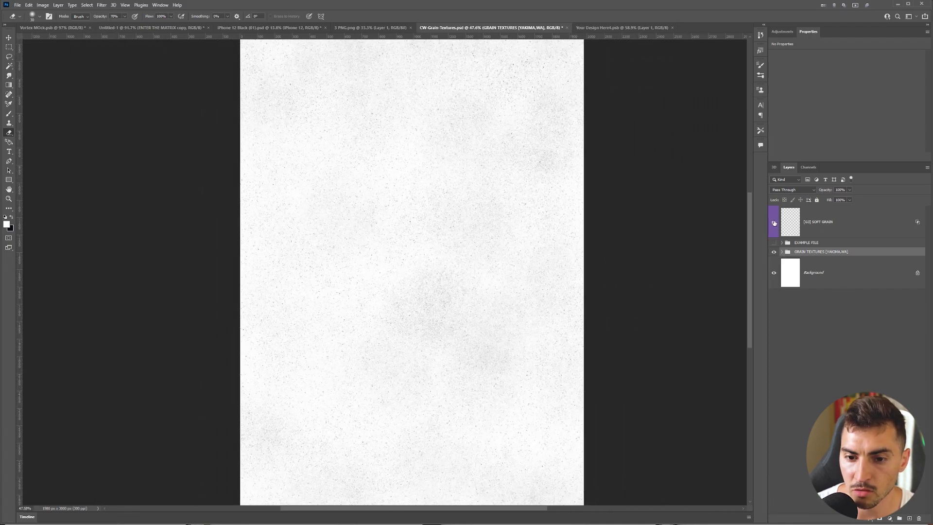
drag(774, 223, 808, 230)
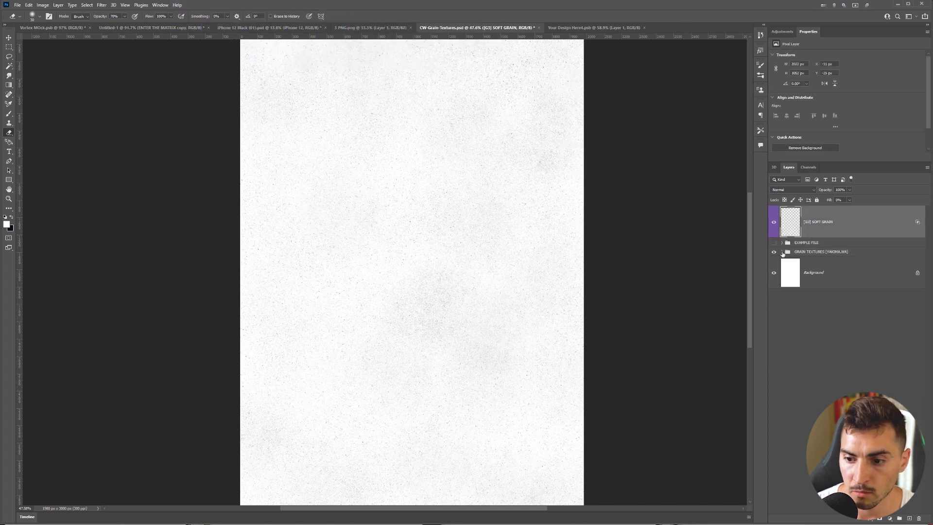
Copy the [G3] SOFT GRAIN layer into the poster document, above the headline copy.
click(781, 251)
key(ctrl+z)
drag(848, 296, 393, 227)
scroll(392, 224, up, 5)
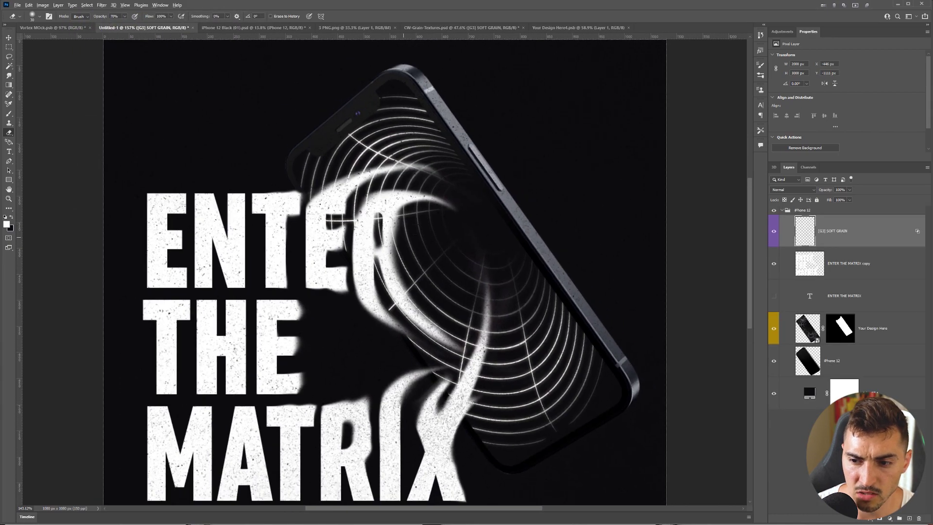
Move the SOFT GRAIN layer directly below the iPhone 12 layer and try blend modes such as Soft Light and Saturation.
key(ctrl+1)
drag(855, 231, 864, 364)
click(791, 189)
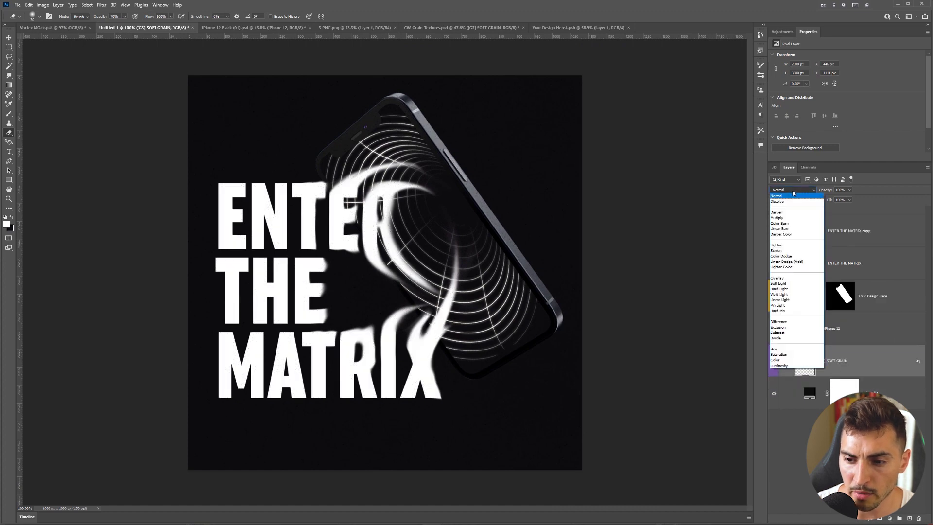
click(782, 284)
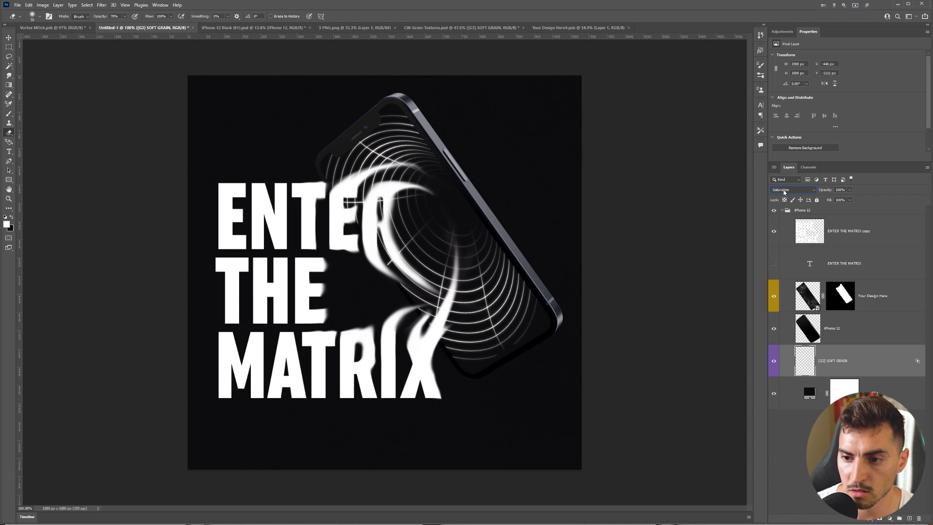
click(783, 192)
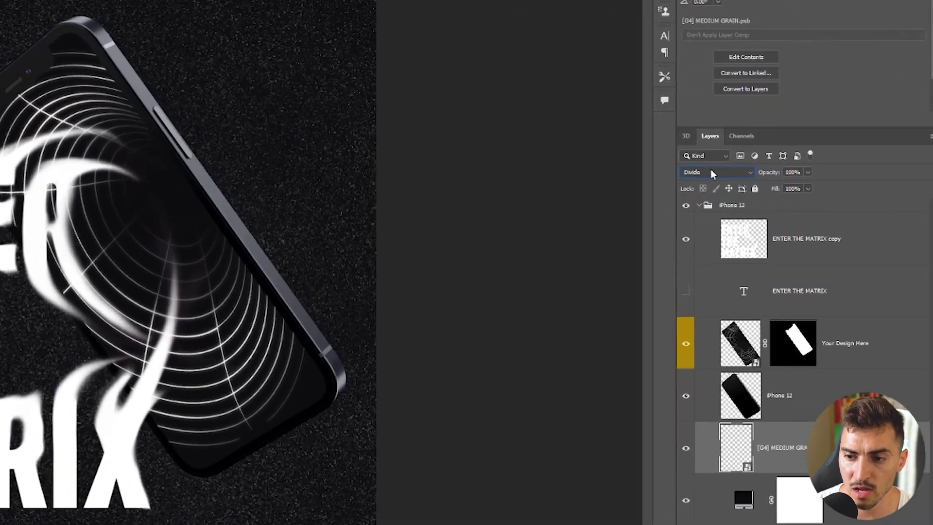
Set the [G4] MEDIUM GRAIN layer's blend mode to Divide and switch to the Move tool.
click(790, 190)
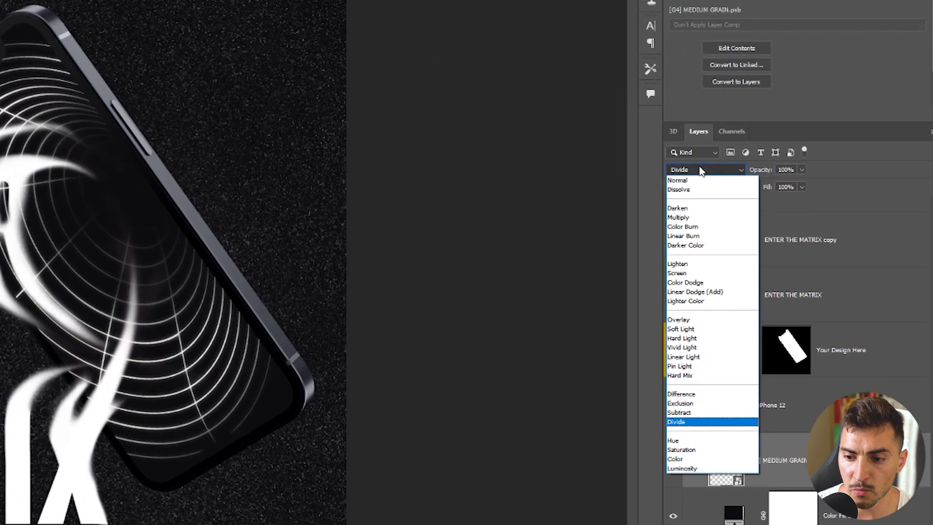
key(Up)
key(Up)
key(Up)
key(Up)
key(Up)
key(Escape)
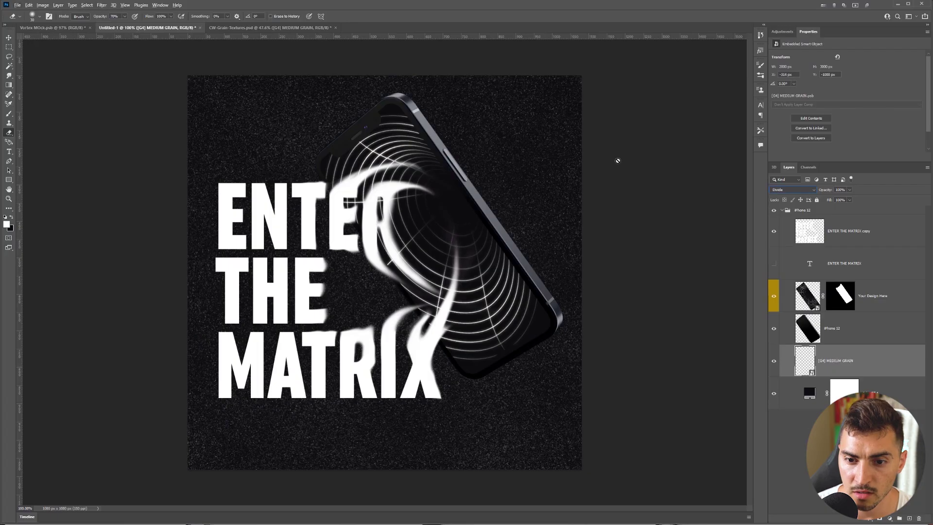
click(408, 121)
click(487, 198)
key(v)
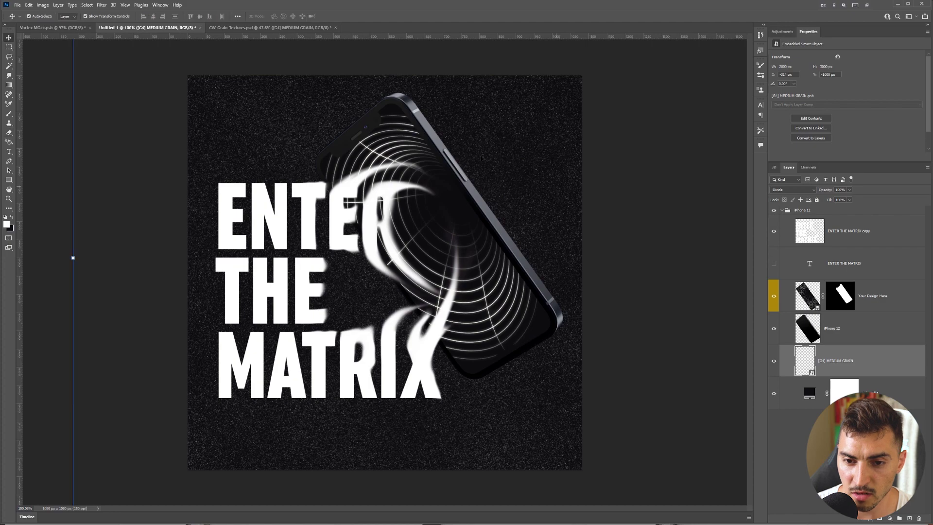
Lower the MEDIUM GRAIN layer's opacity to 50% and inspect the grain across the poster background.
scroll(604, 209, up, 6)
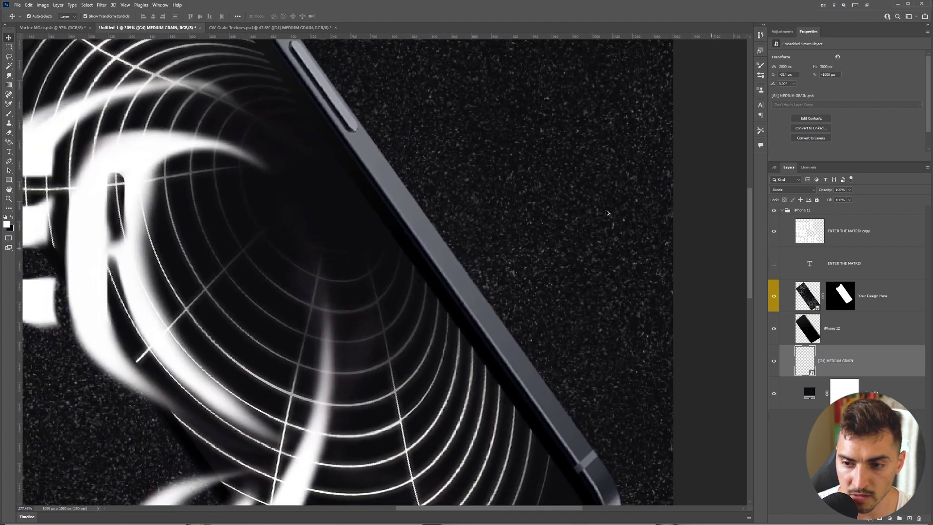
scroll(607, 213, down, 5)
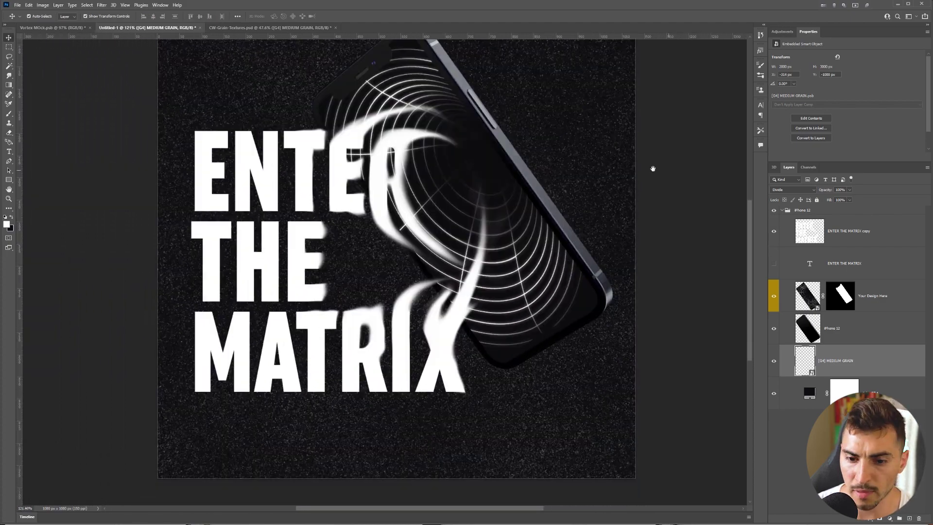
scroll(652, 168, down, 1)
text(50)
scroll(635, 146, up, 4)
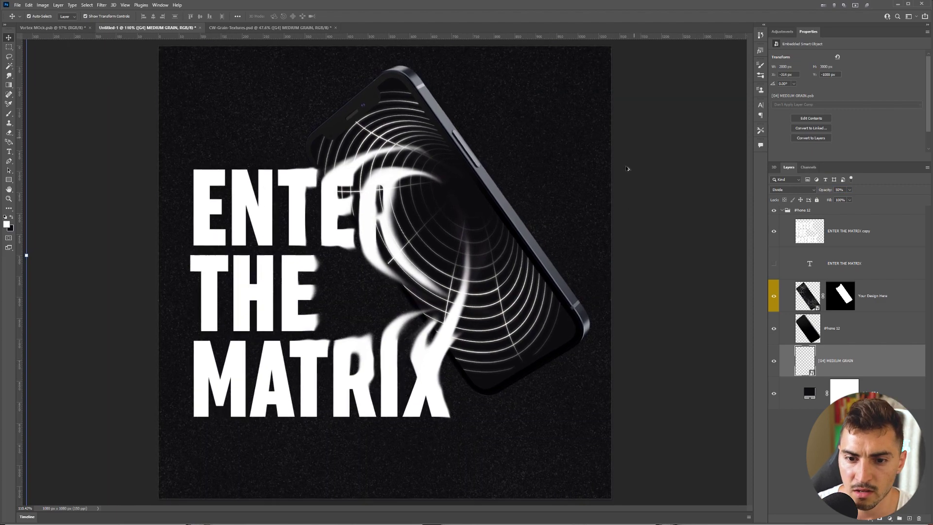
drag(389, 279, 350, 85)
drag(582, 299, 315, 145)
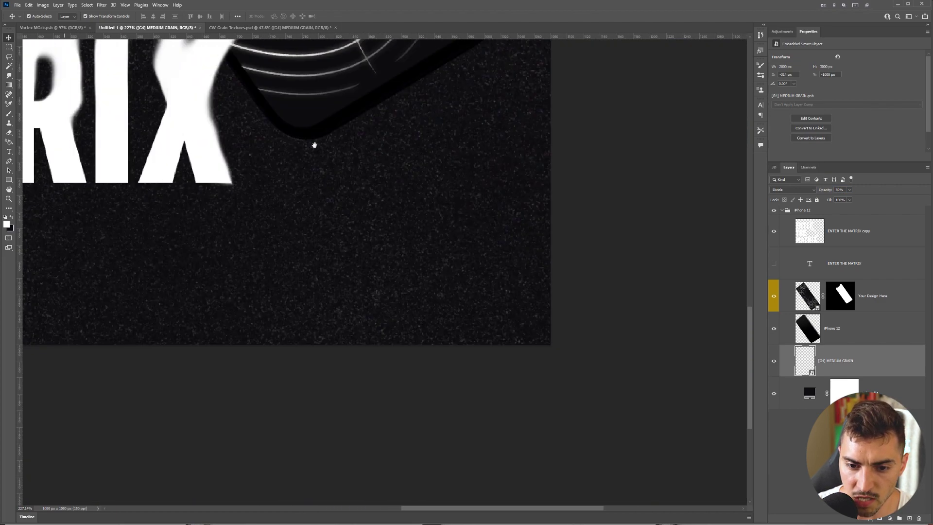
scroll(315, 145, down, 5)
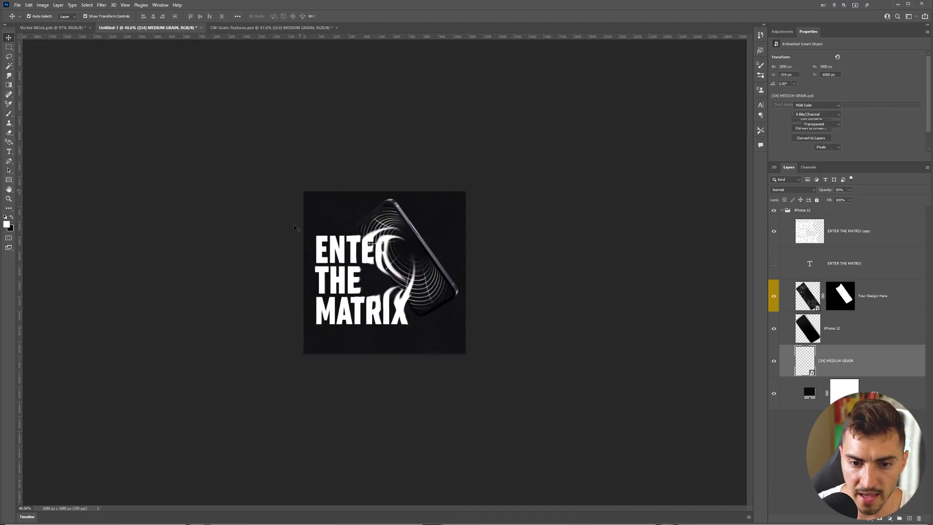